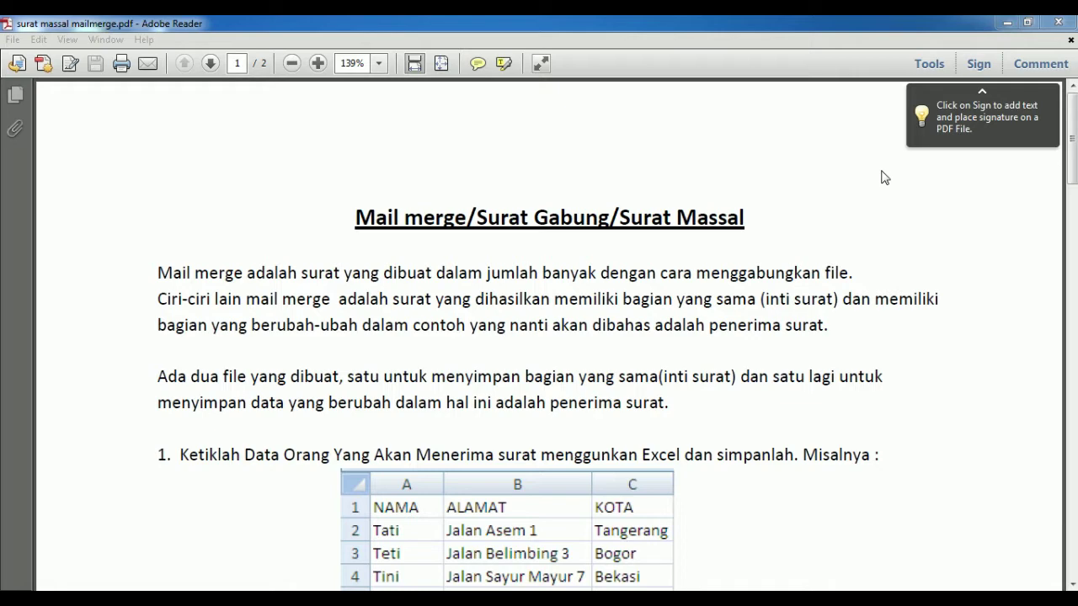
Read the PDF's mail merge instructions, examining the sample recipient table and the sample letter.
left_click(888, 343)
scroll(887, 342, "down", 6)
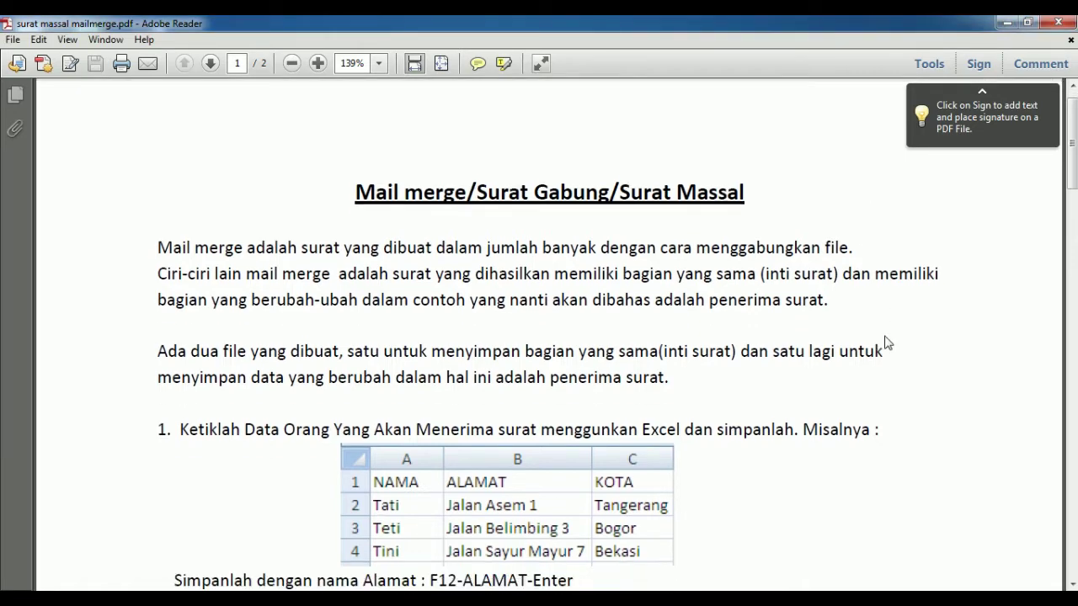
scroll(888, 343, "down", 4)
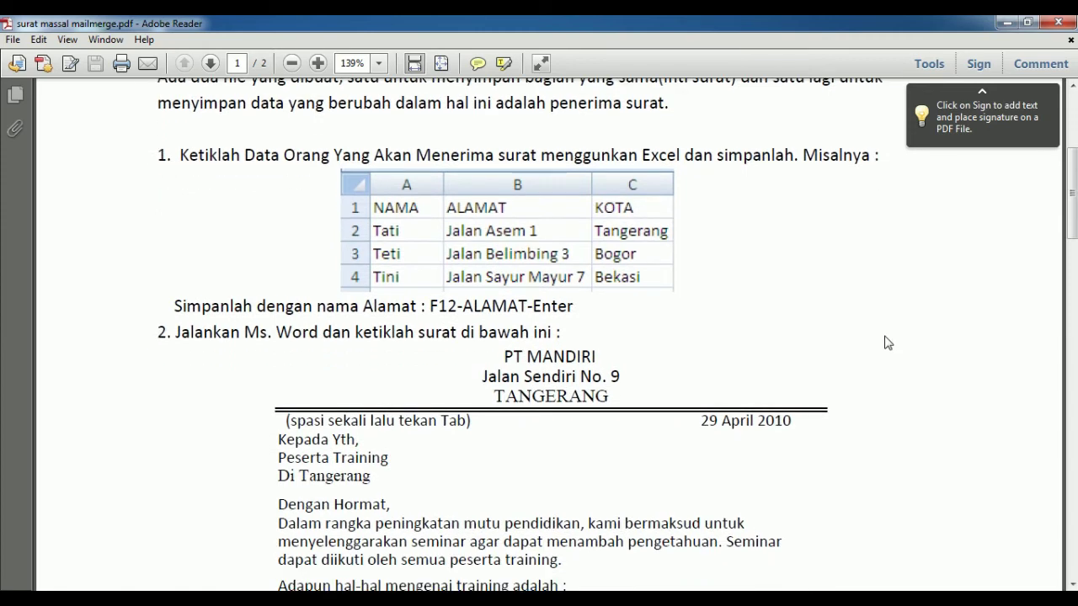
scroll(887, 342, "down", 2)
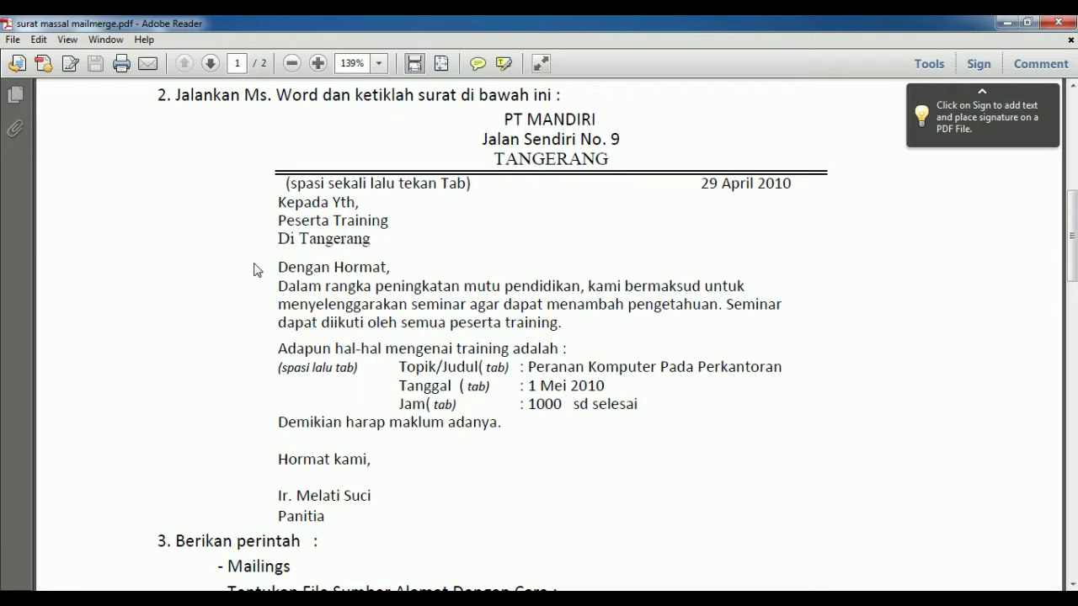
scroll(227, 260, "up", 1)
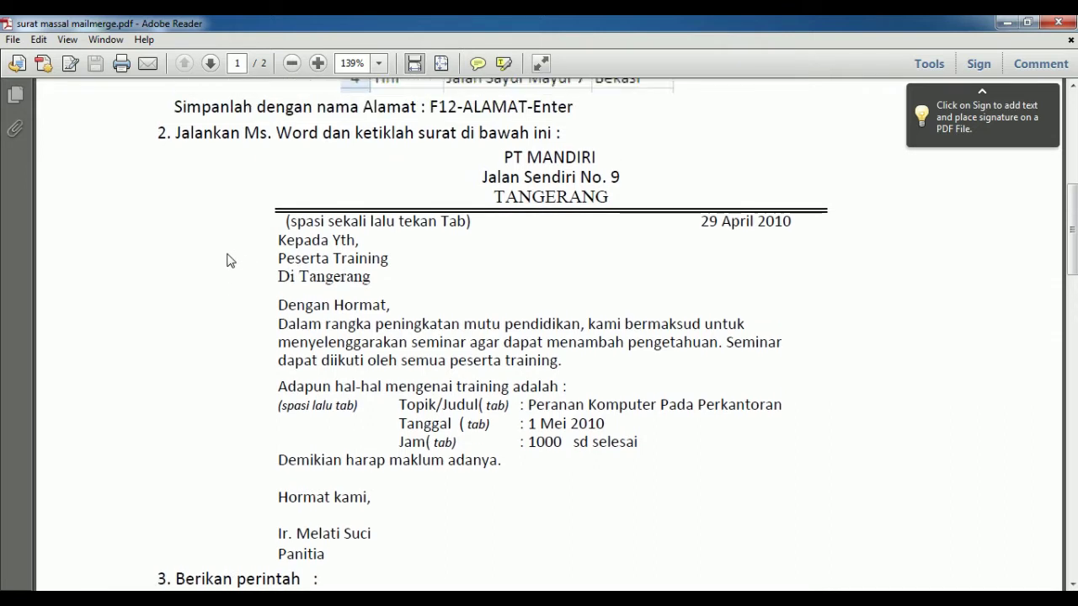
scroll(227, 260, "up", 3)
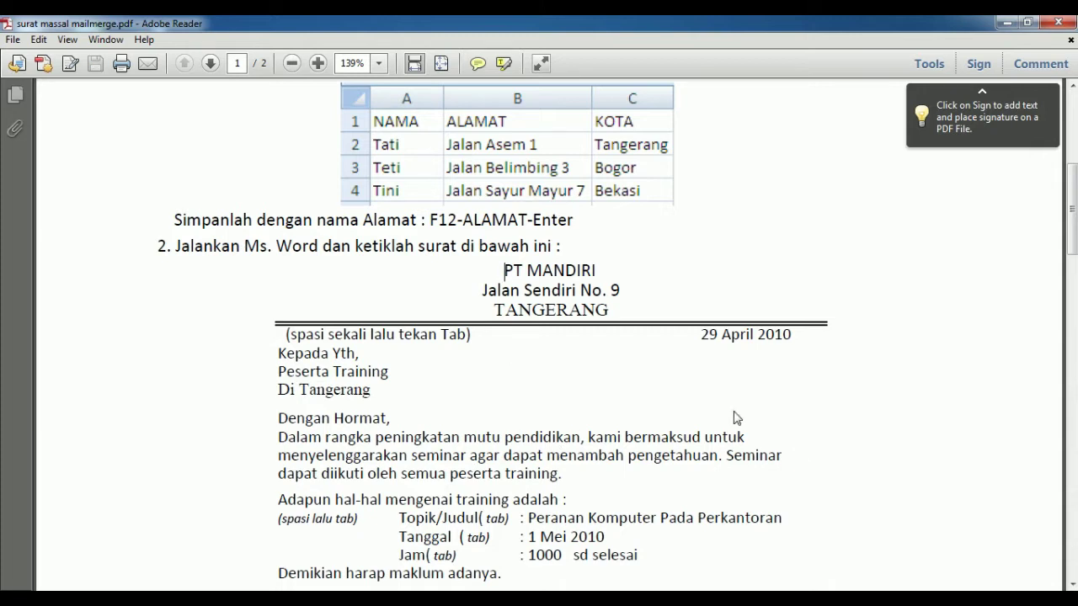
left_click_drag(1073, 198, 1072, 227)
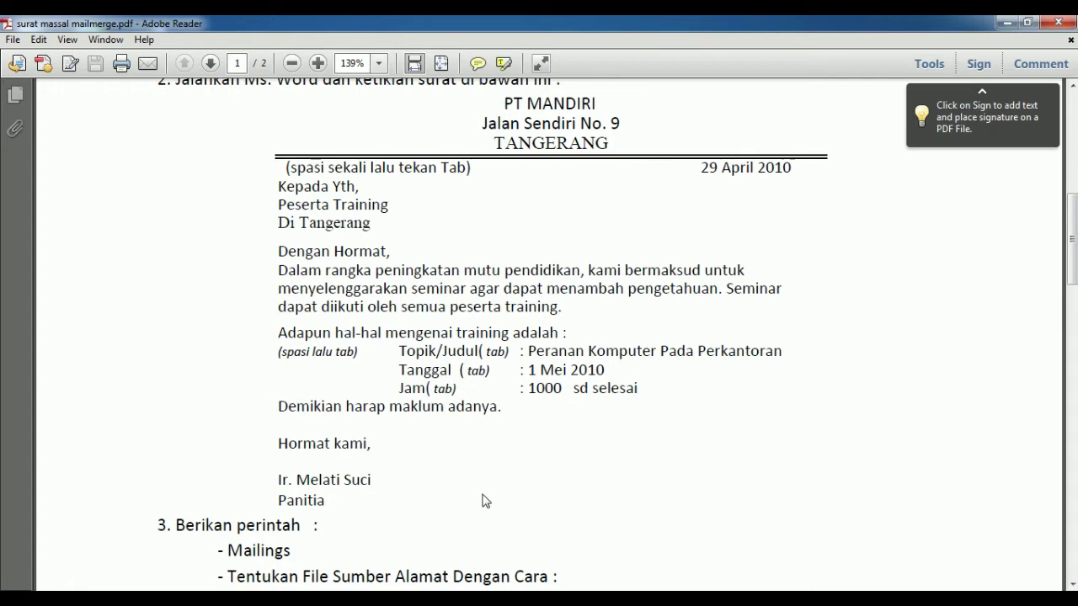
scroll(486, 500, "up", 5)
scroll(486, 501, "up", 1)
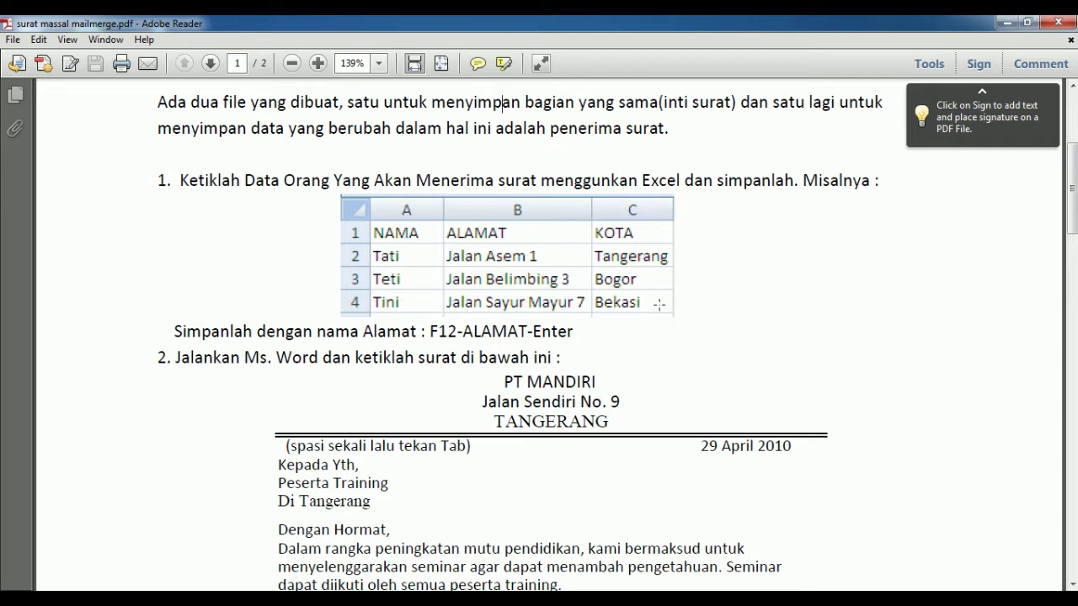
left_click_drag(1073, 175, 1073, 215)
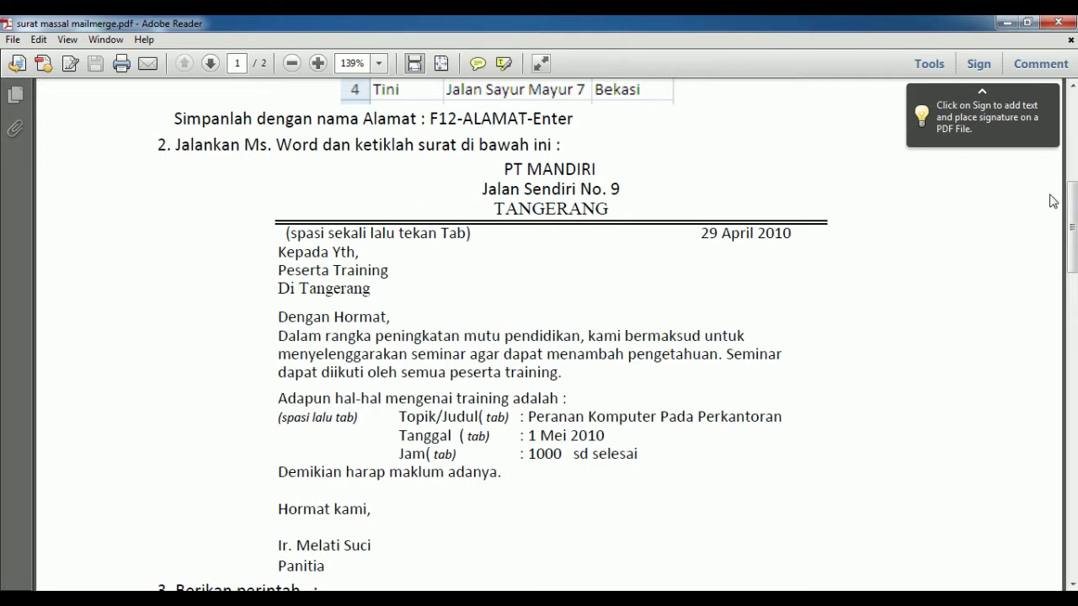
scroll(1069, 210, "up", 3)
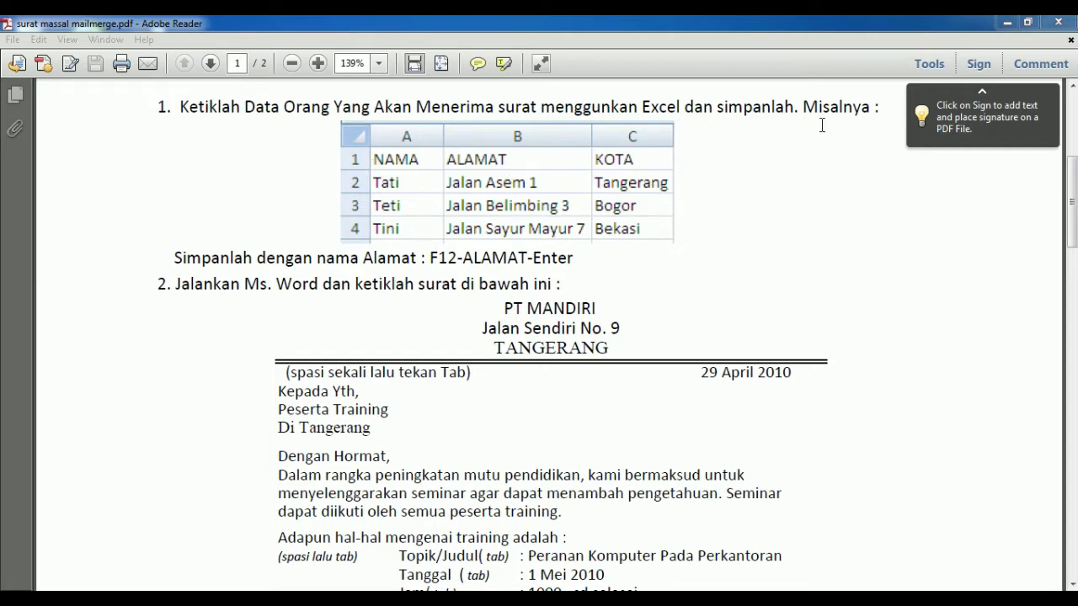
Minimize the PDF reader, launch Excel 2013 from the desktop and create a blank workbook.
left_click(1007, 24)
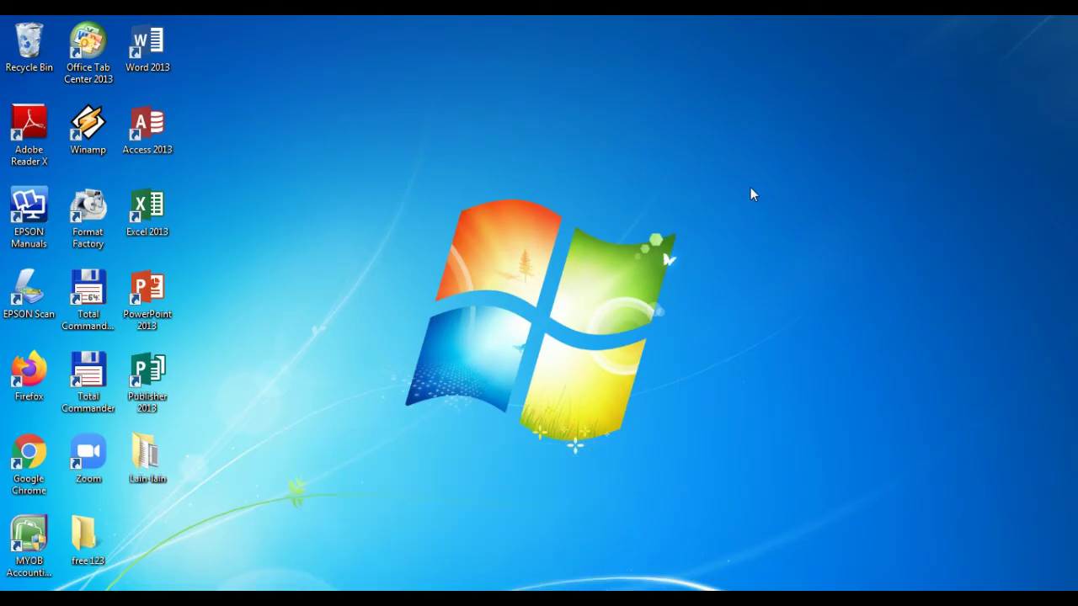
right_click(146, 220)
left_click(176, 222)
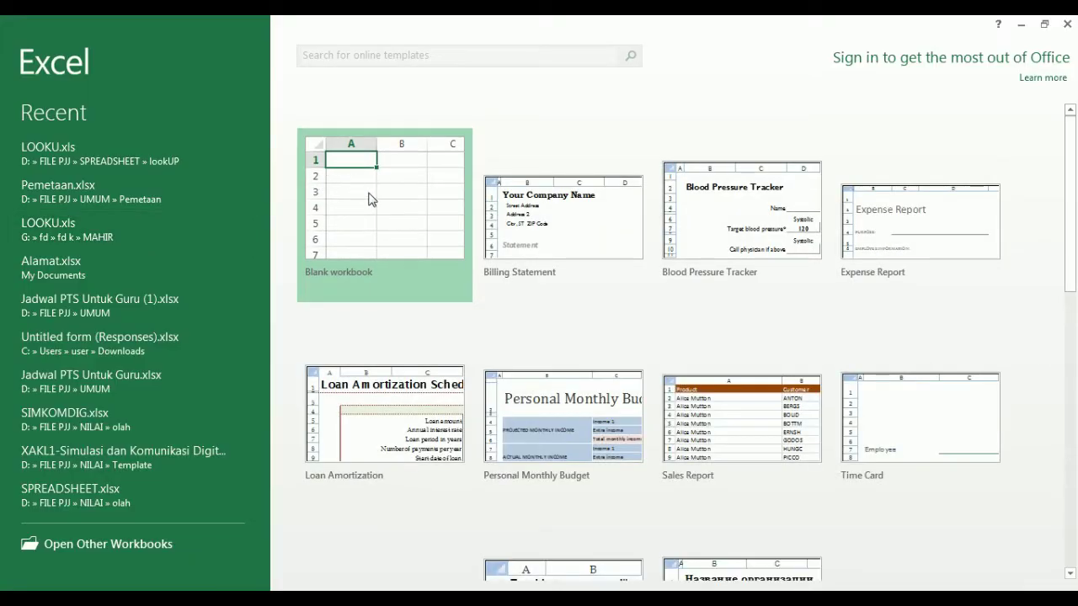
left_click(372, 199)
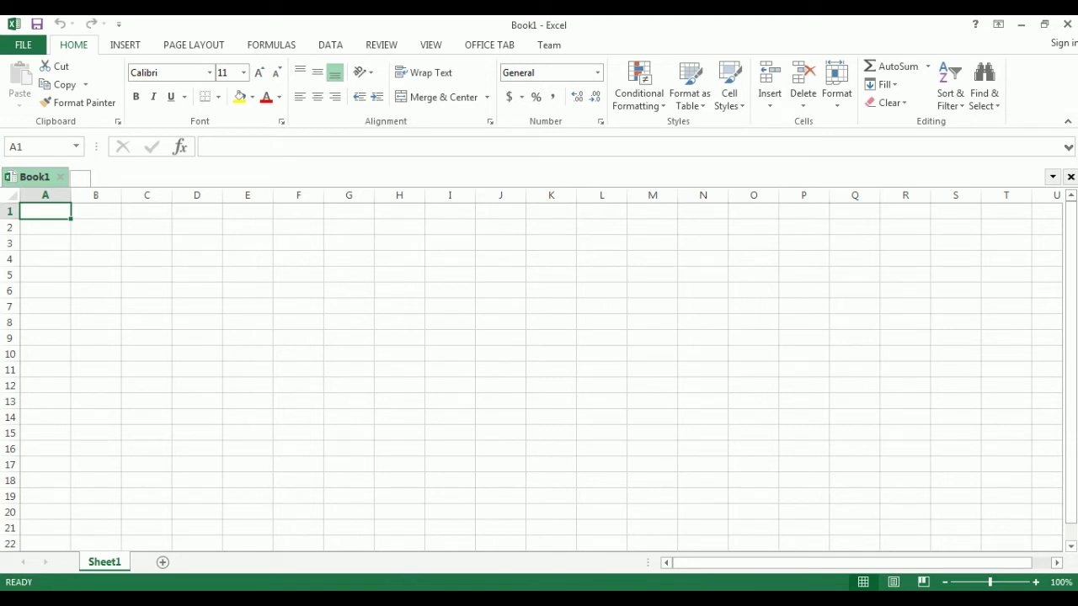
Enter the column headers NAMA, ALAMAT and KOTA in cells A1 to C1.
left_click(410, 598)
type("NAMA")
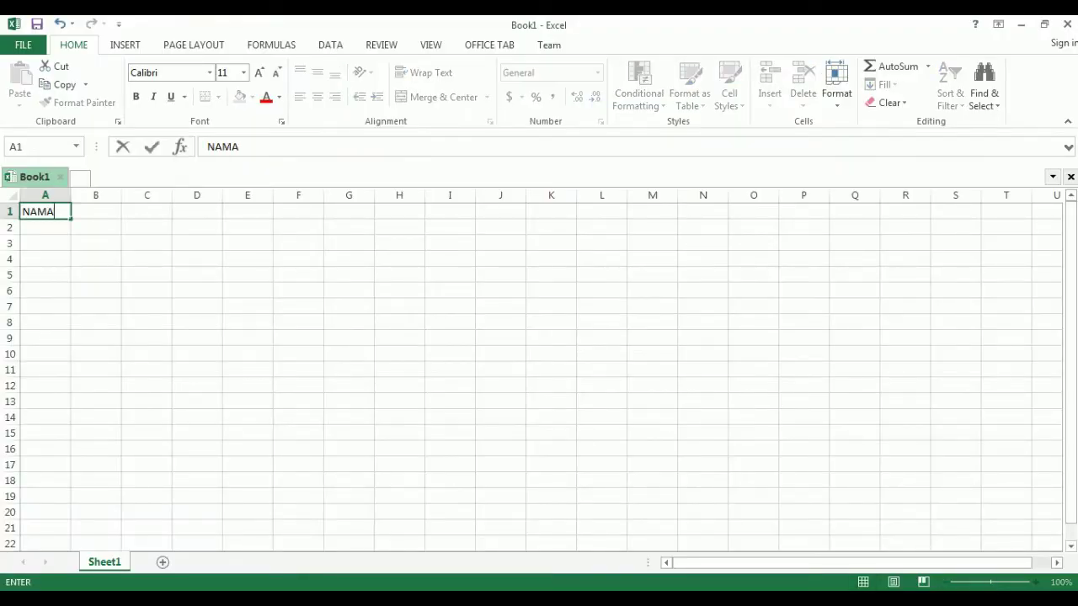
key("Tab")
type("ALAMAT")
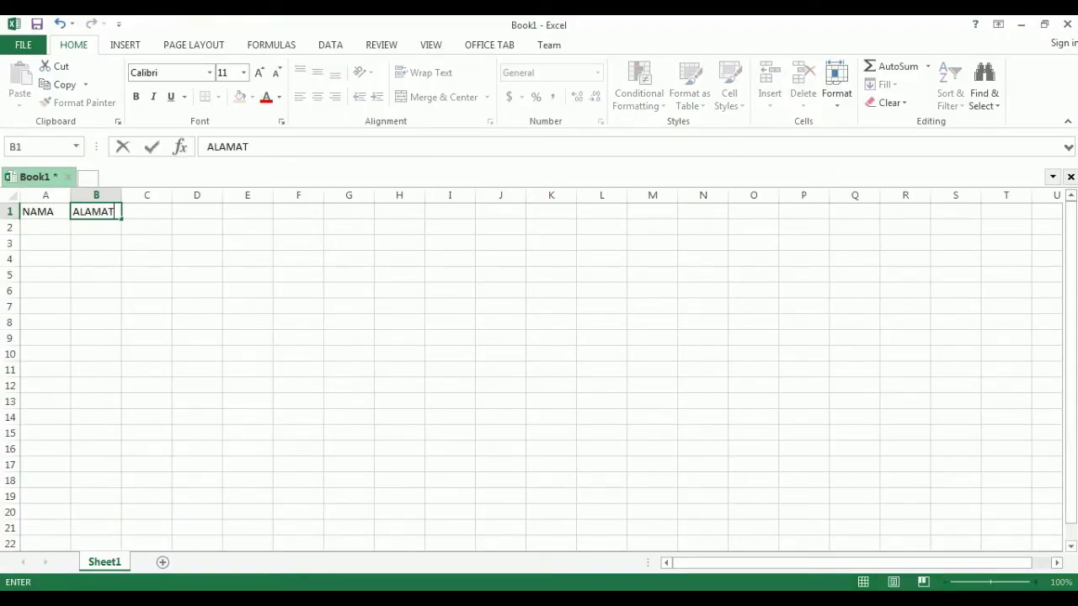
key("Tab")
type("KOTA")
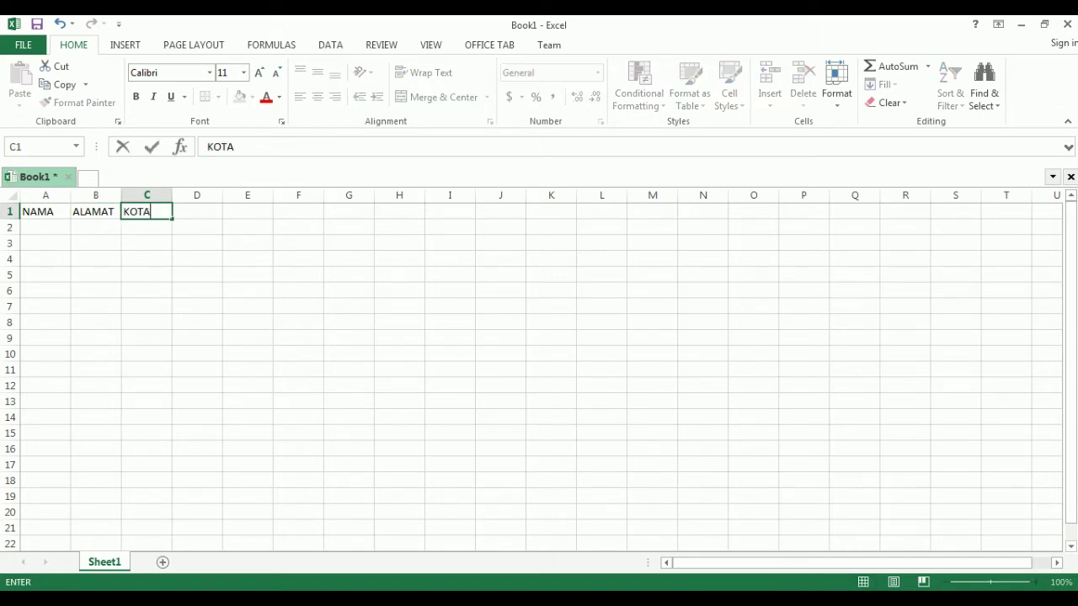
key("Return")
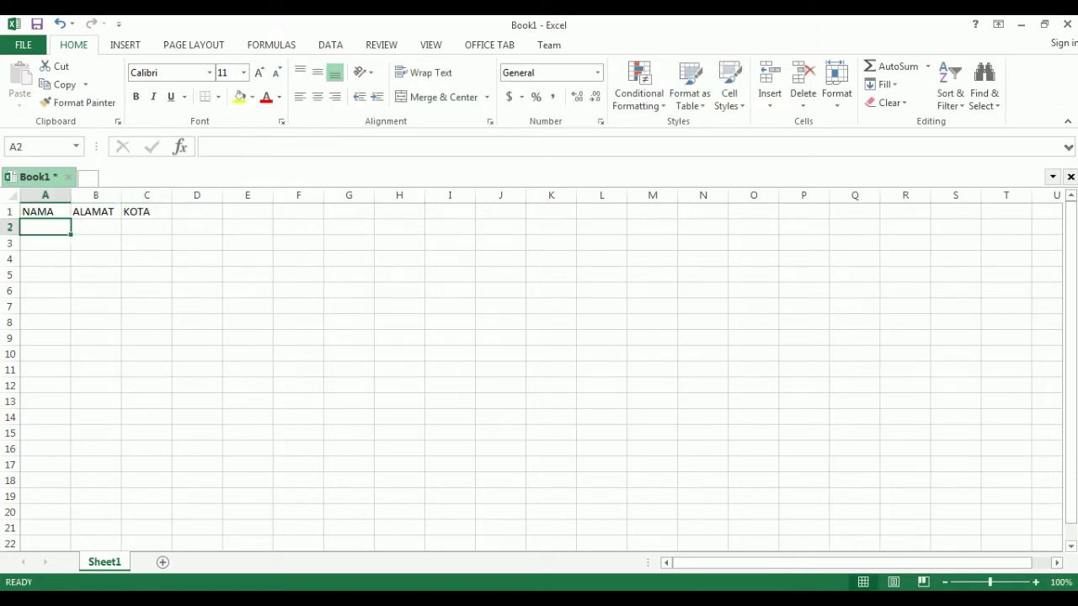
Enter the first recipient's name, street address and city Tangerang from the PDF in row 2, and widen column B to fit the addresses.
left_click(364, 598)
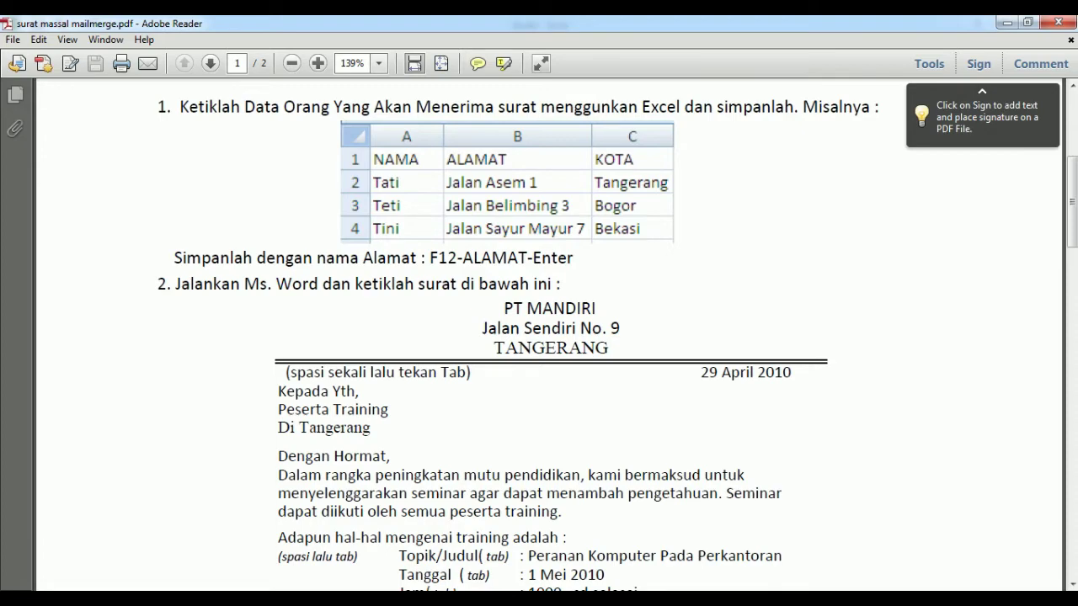
key("alt+Tab")
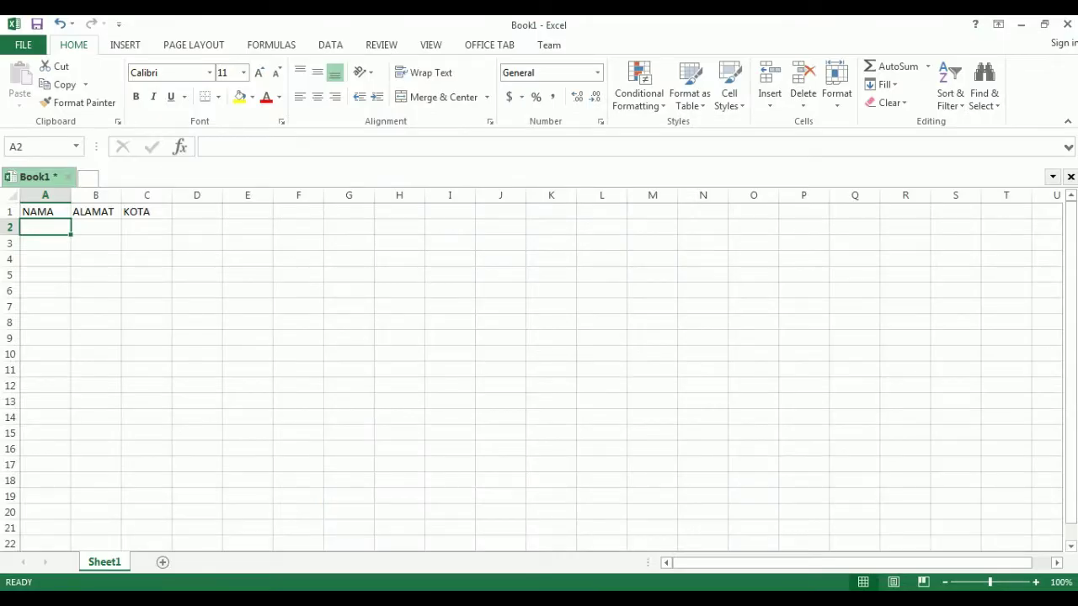
type("Tati")
key("Tab")
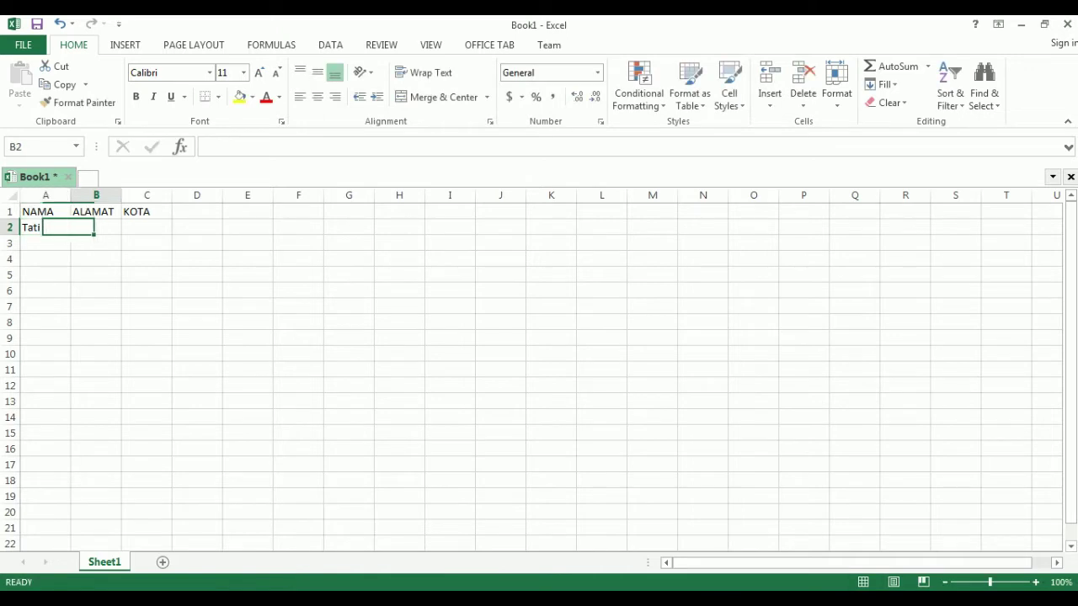
type("Jl.")
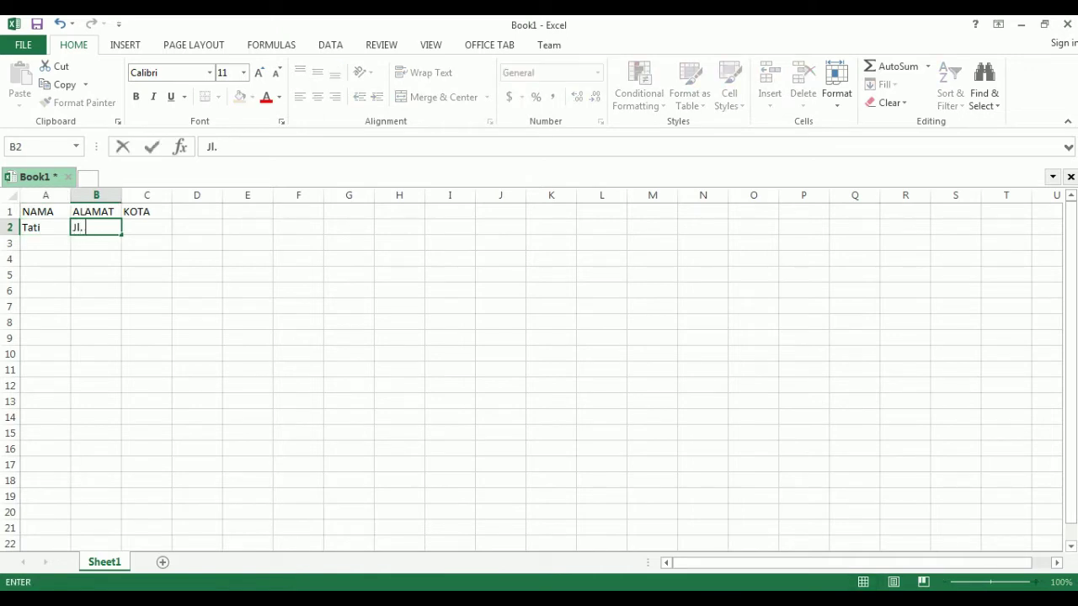
type(" Asem 1")
left_click(96, 211)
left_click(96, 227)
left_click(146, 227)
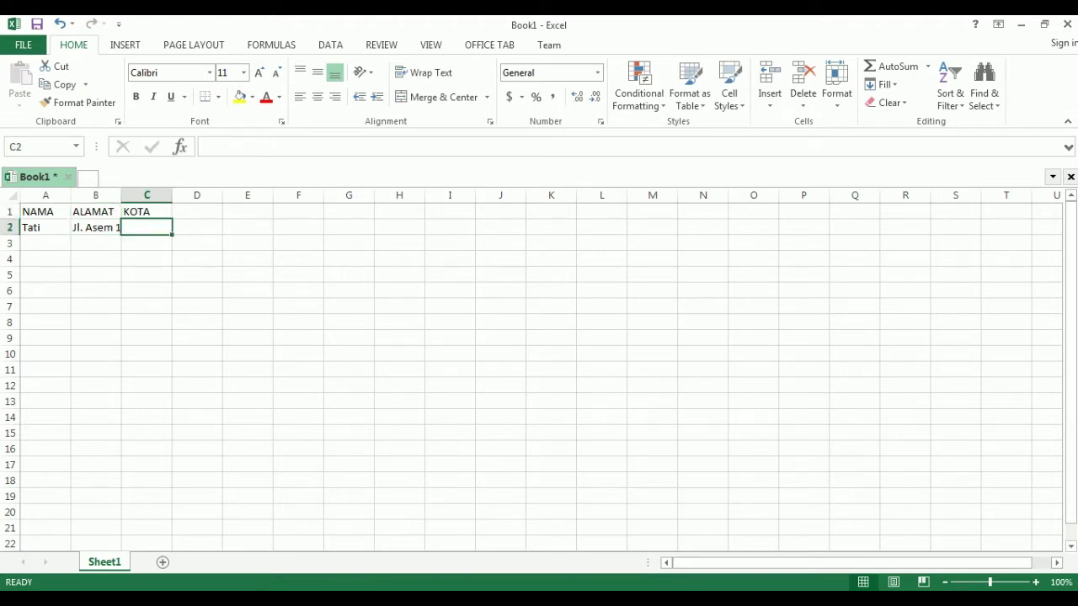
type("Tangera")
type("ng")
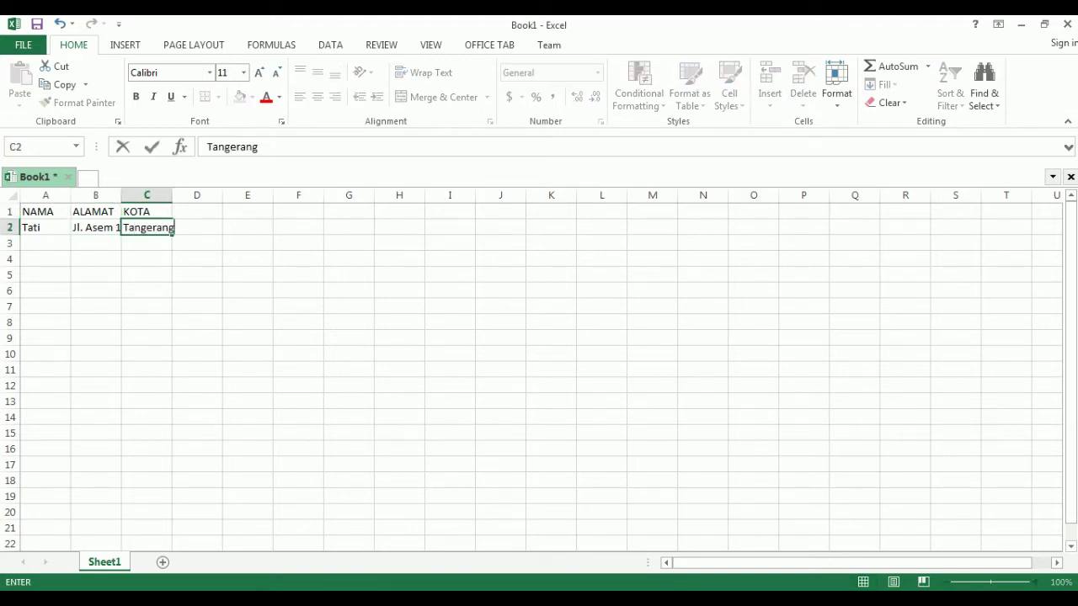
key("Return")
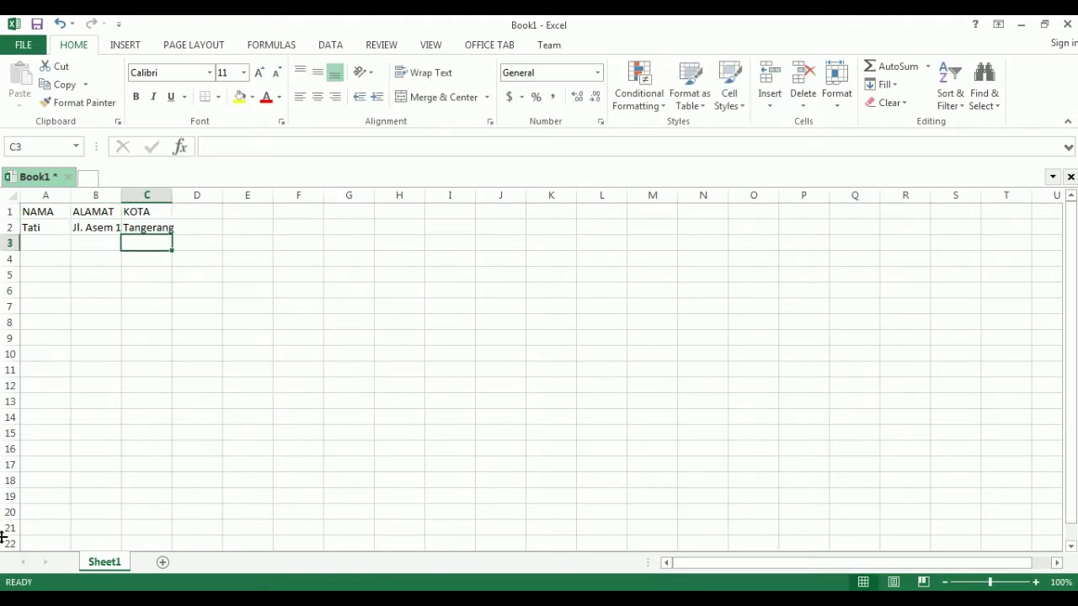
left_click_drag(122, 197, 179, 192)
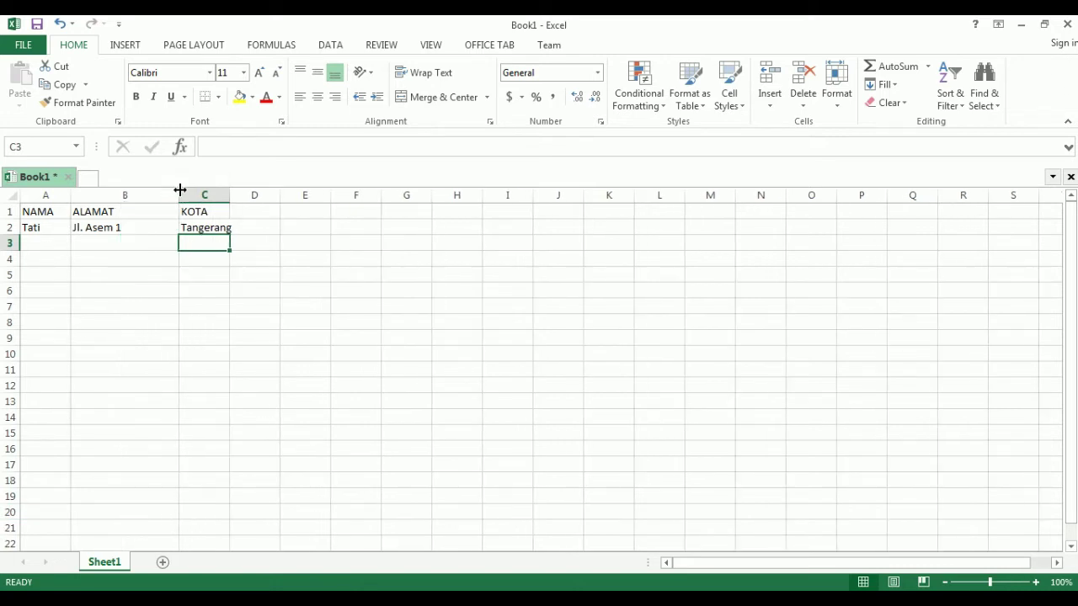
Fill row 3 with the second recipient's name, street address and city, following the PDF table.
key("Left")
key("Left")
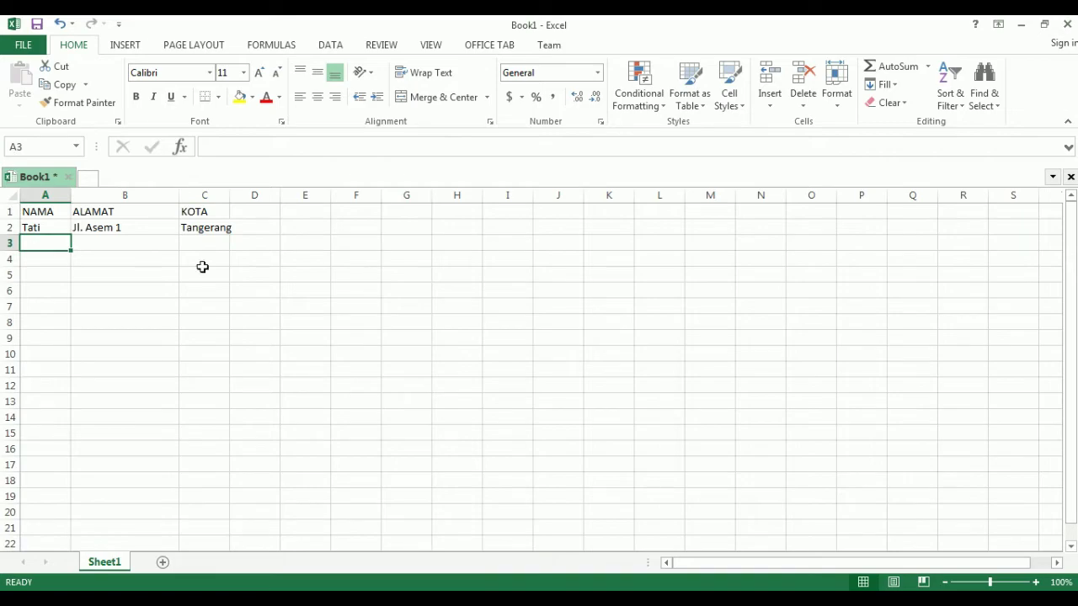
key("alt+Tab")
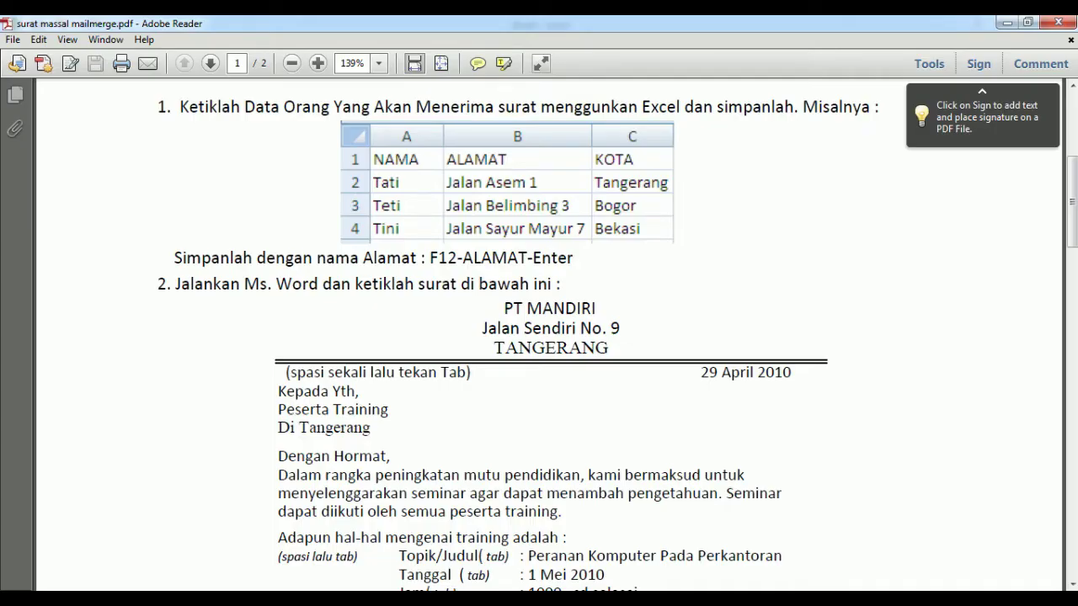
key("alt+Tab")
type("Tet")
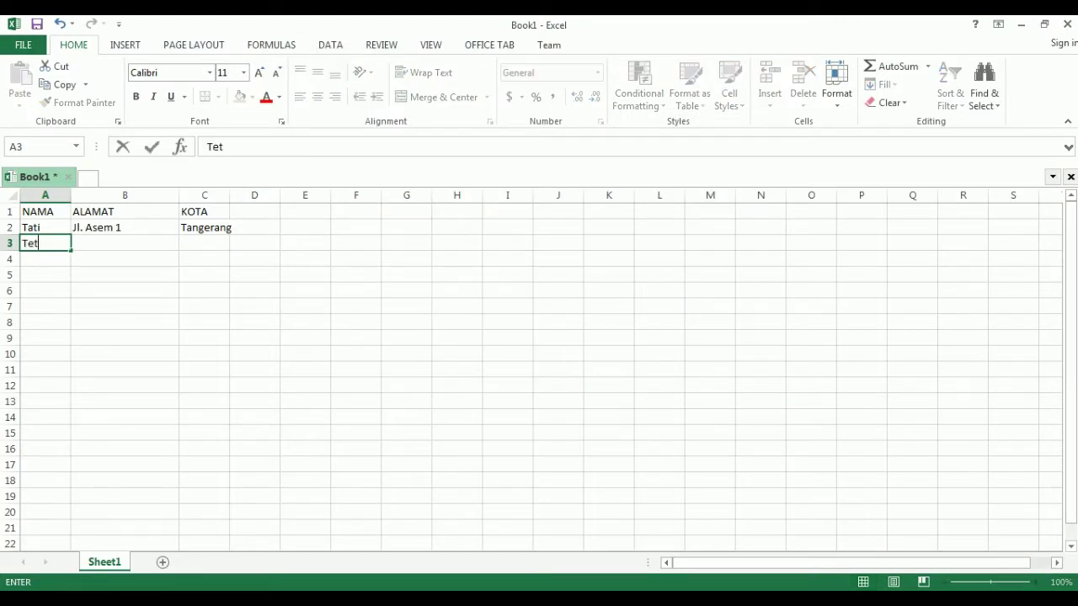
type("i")
key("Tab")
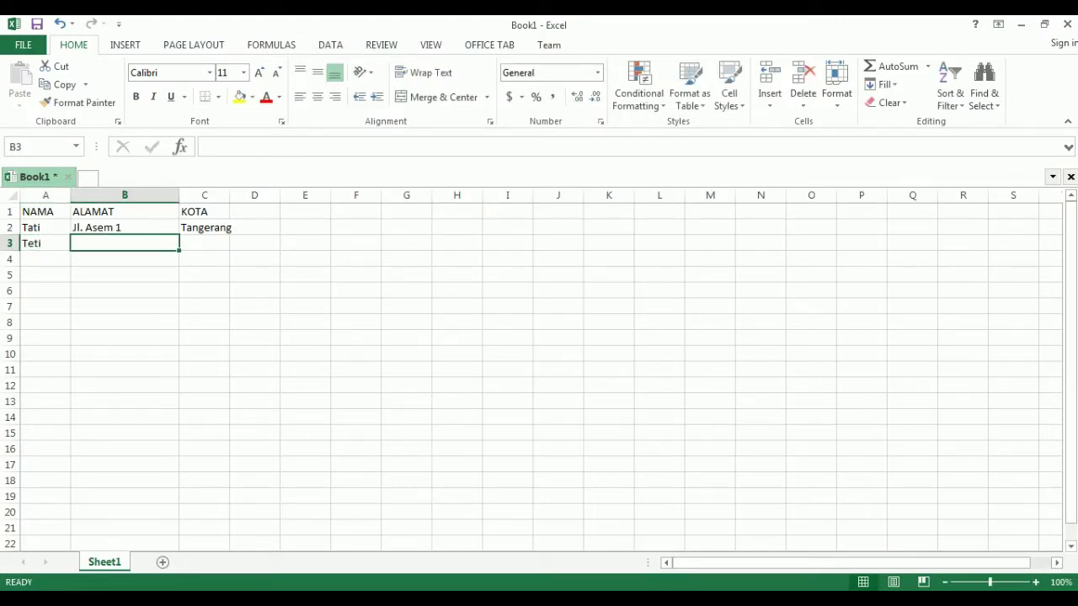
type("Jl. B")
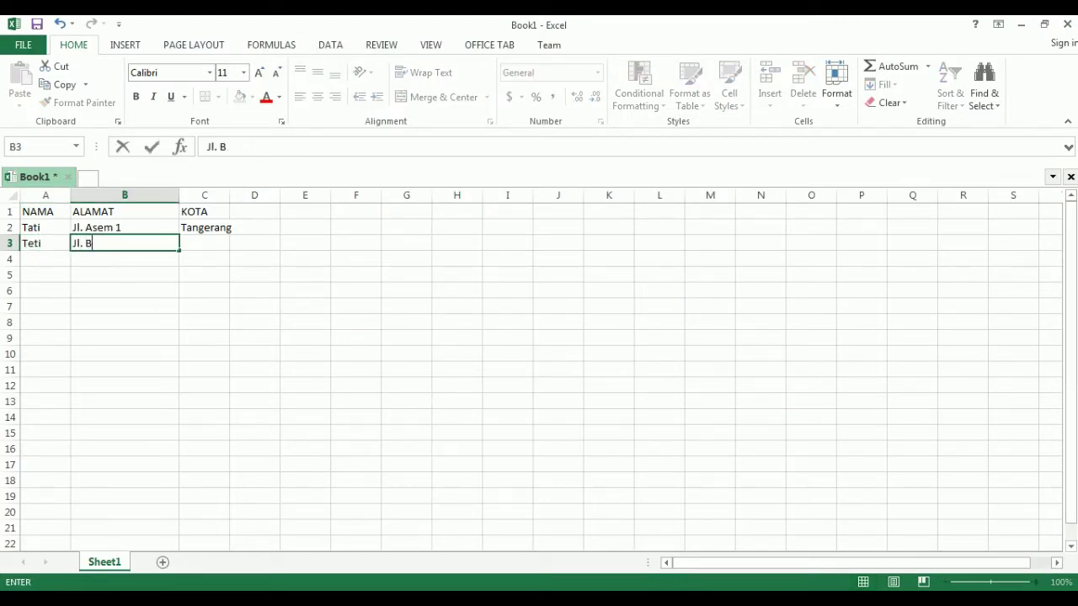
type("elimbing 3")
key("Return")
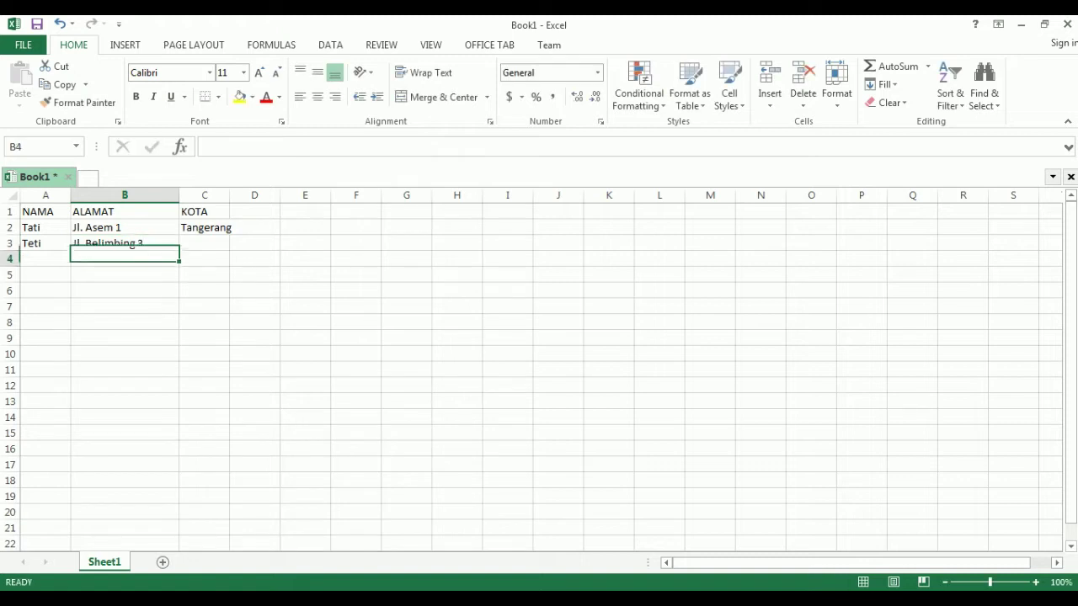
left_click(203, 243)
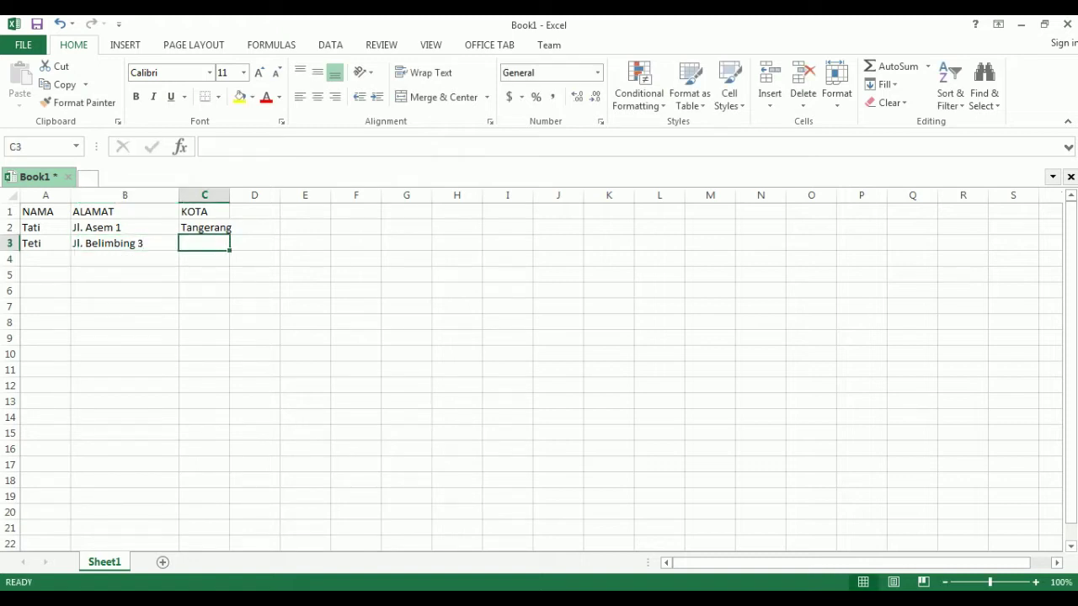
type("Bogot")
key("Return")
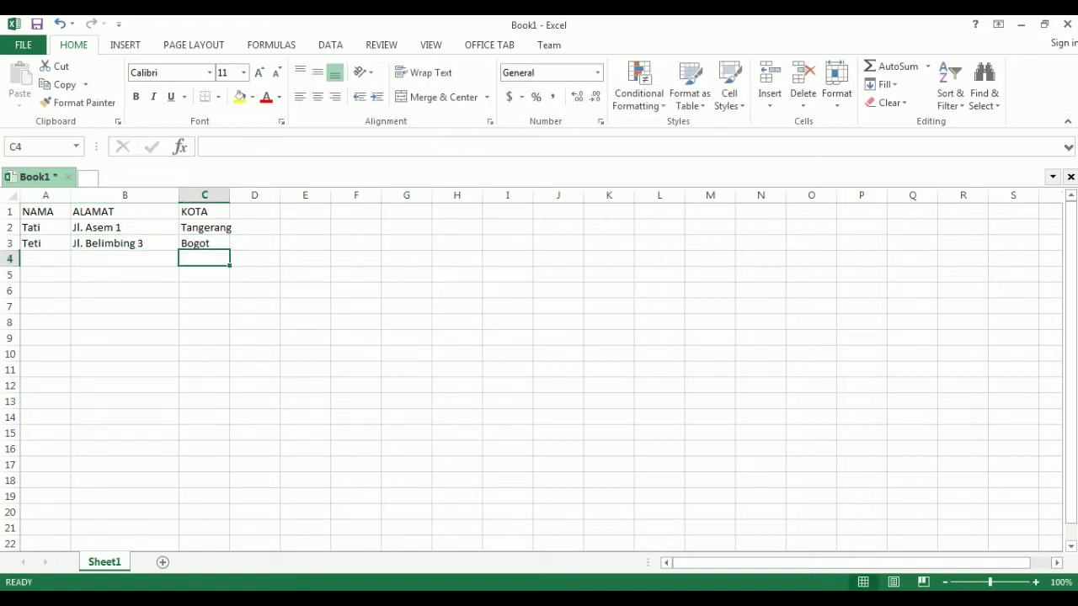
Correct the misspelled city in cell C3 to Bogor and return to the first cell of row 4.
left_click(204, 242)
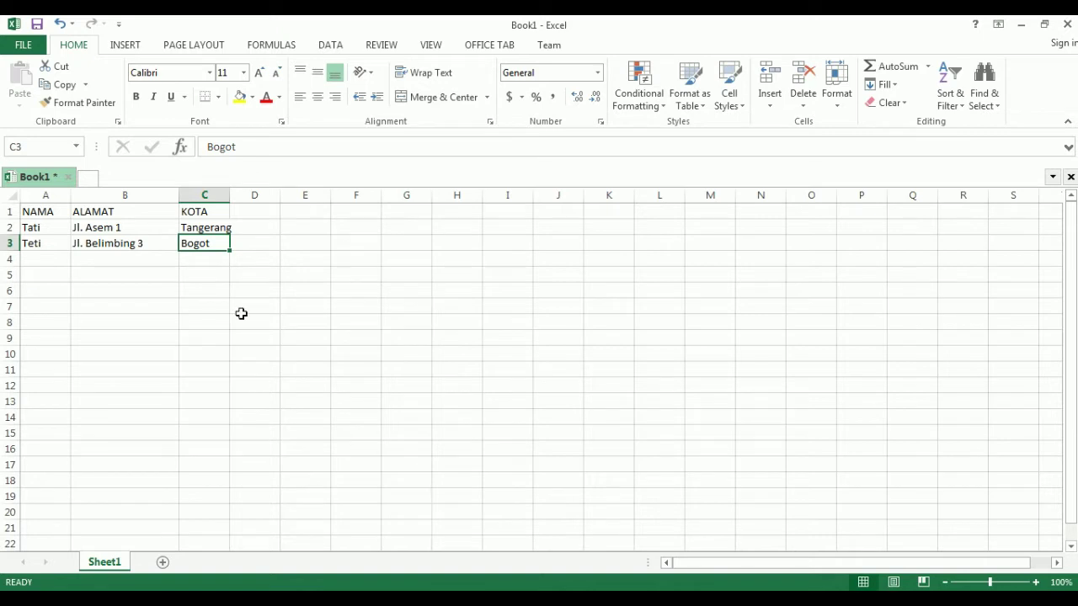
left_click(243, 148)
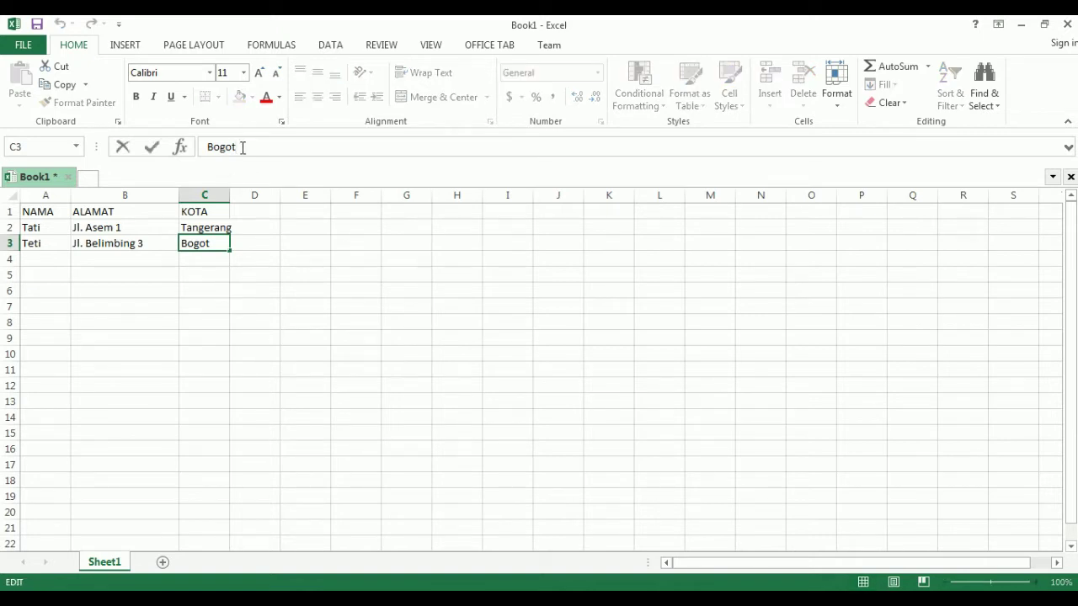
key("BackSpace")
type("r")
key("Return")
key("Home")
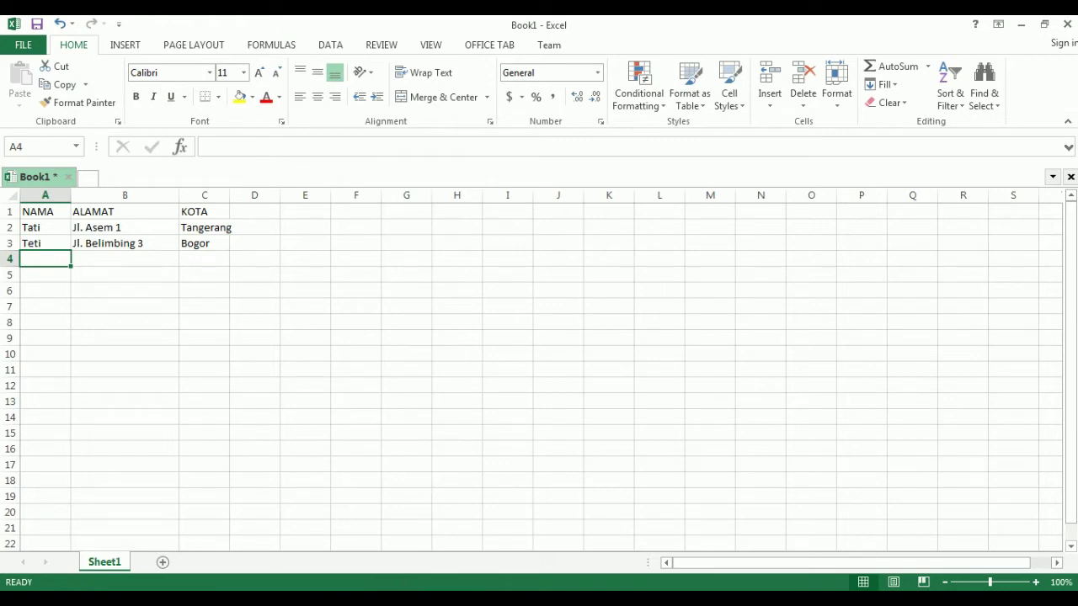
Consult the third recipient in the PDF table and enter that recipient's name in cell A4 of the Excel sheet.
left_click(412, 590)
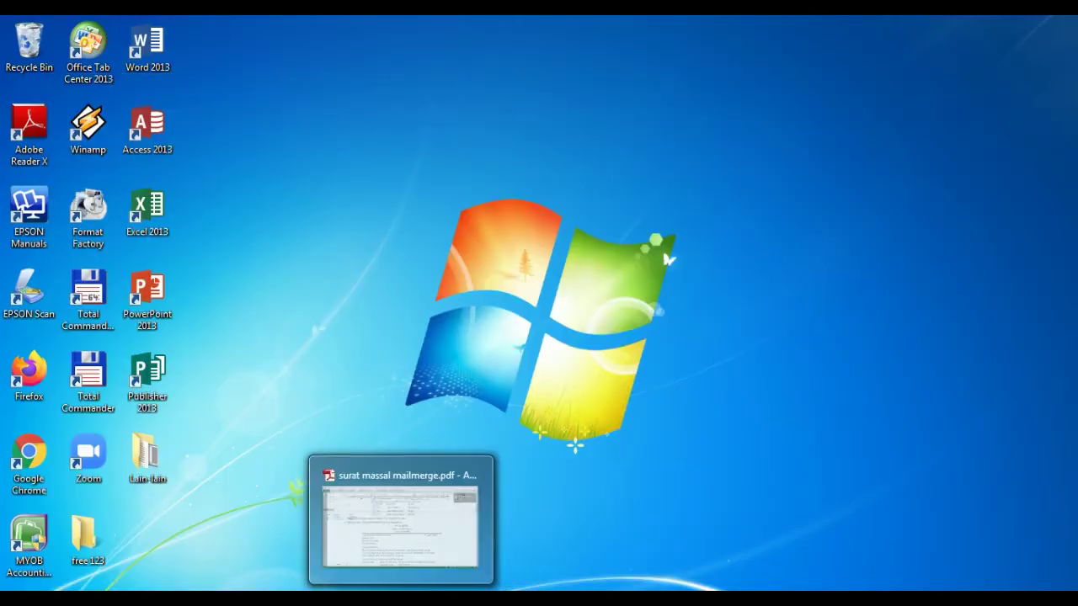
left_click(364, 517)
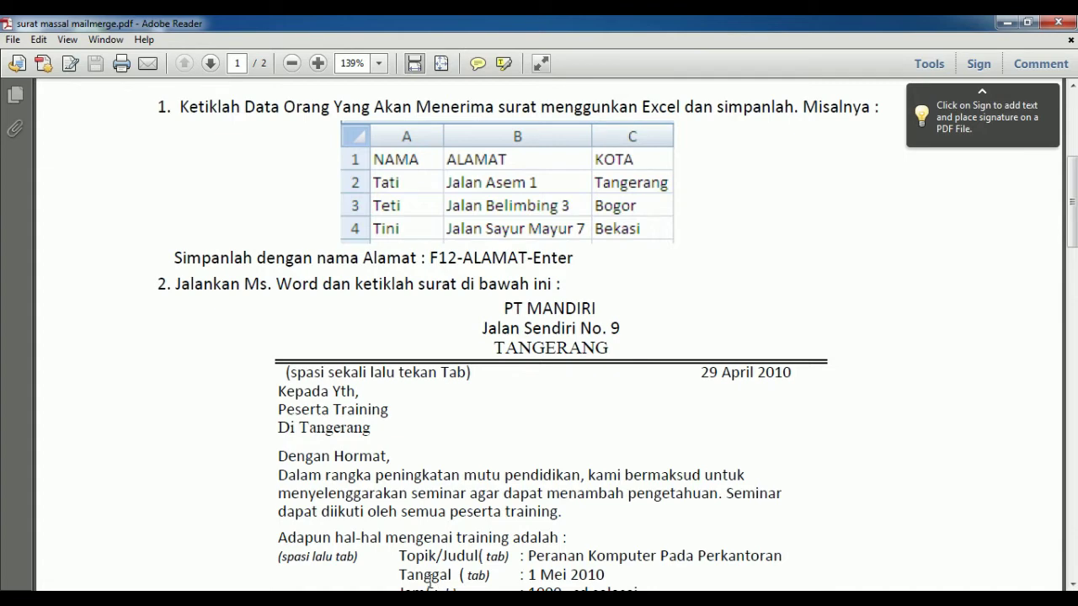
key("alt+Tab")
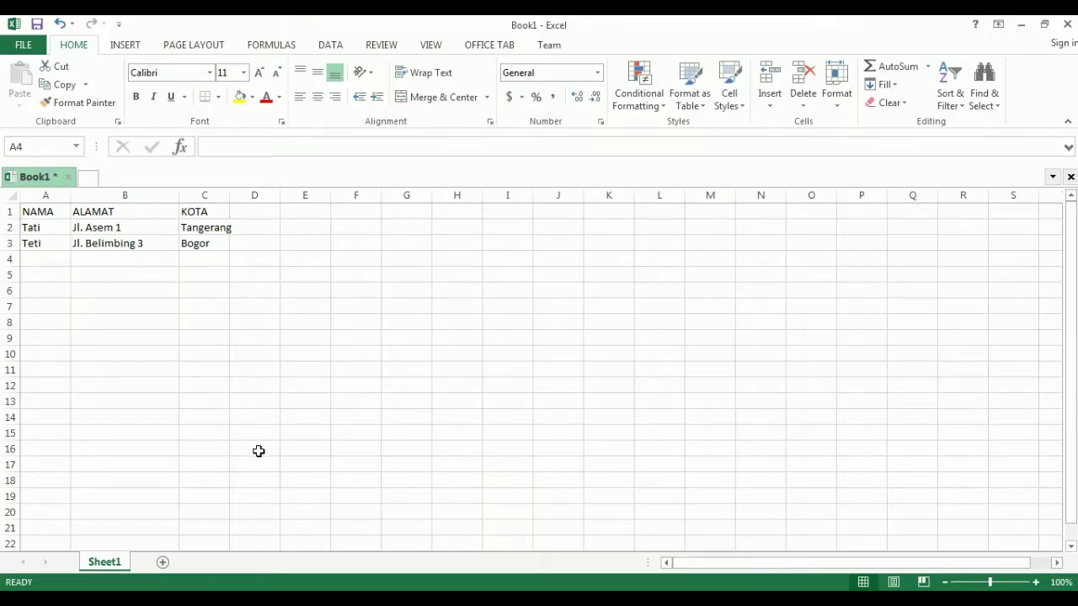
left_click(53, 258)
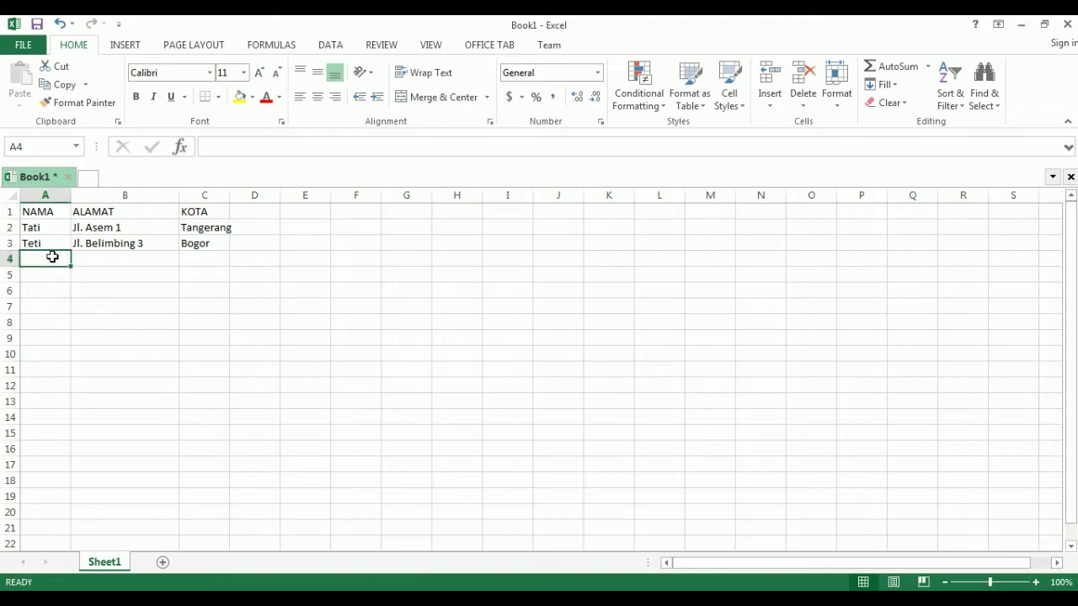
type("Tini")
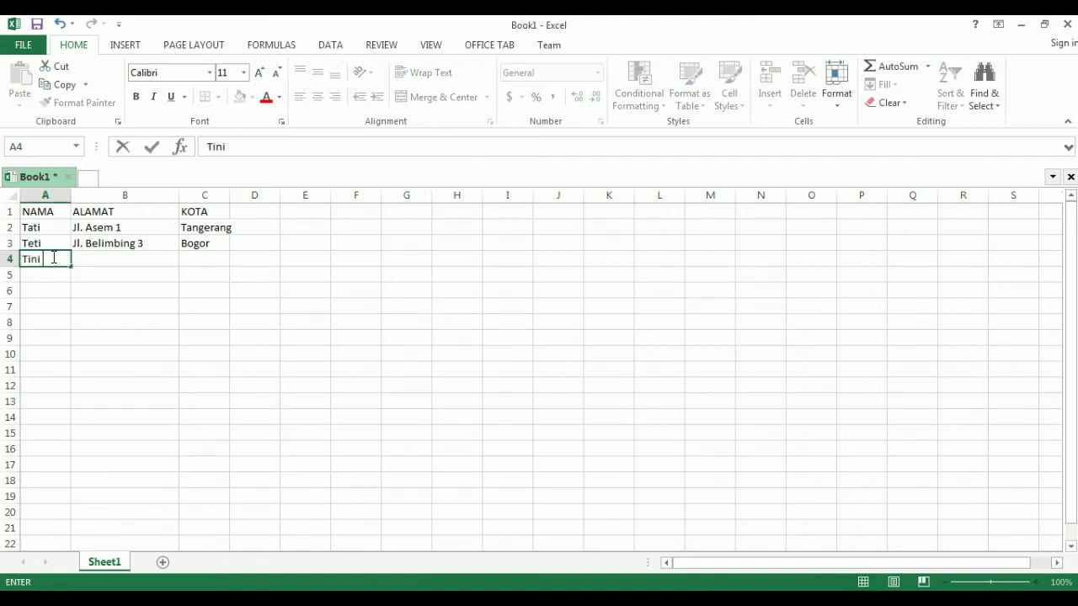
key("Tab")
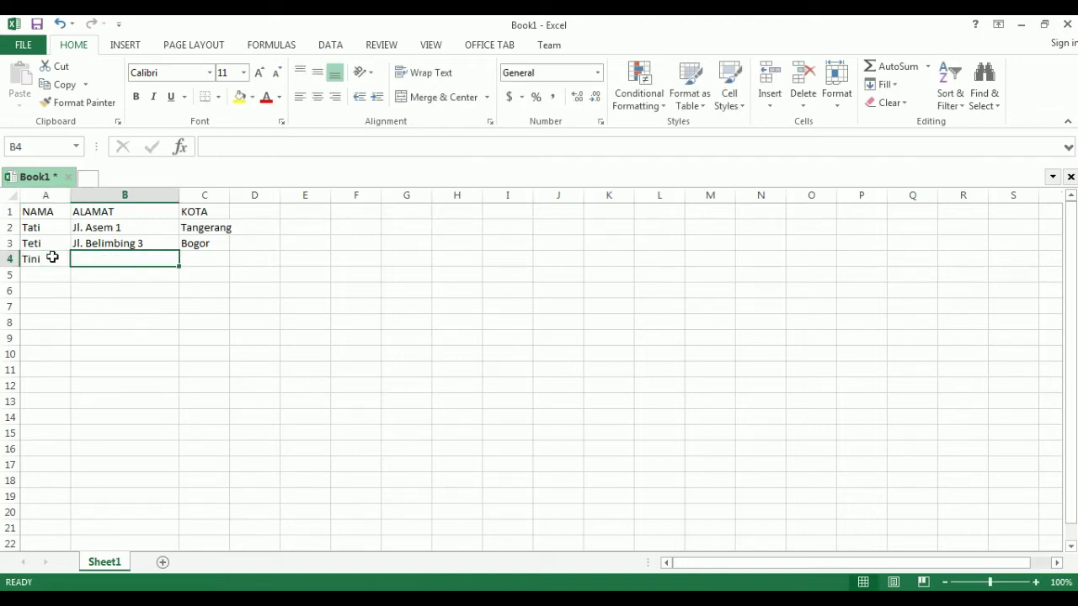
Complete row 4 with the third recipient's street address in column B and the city Bekasi in column C.
type("Jl. S")
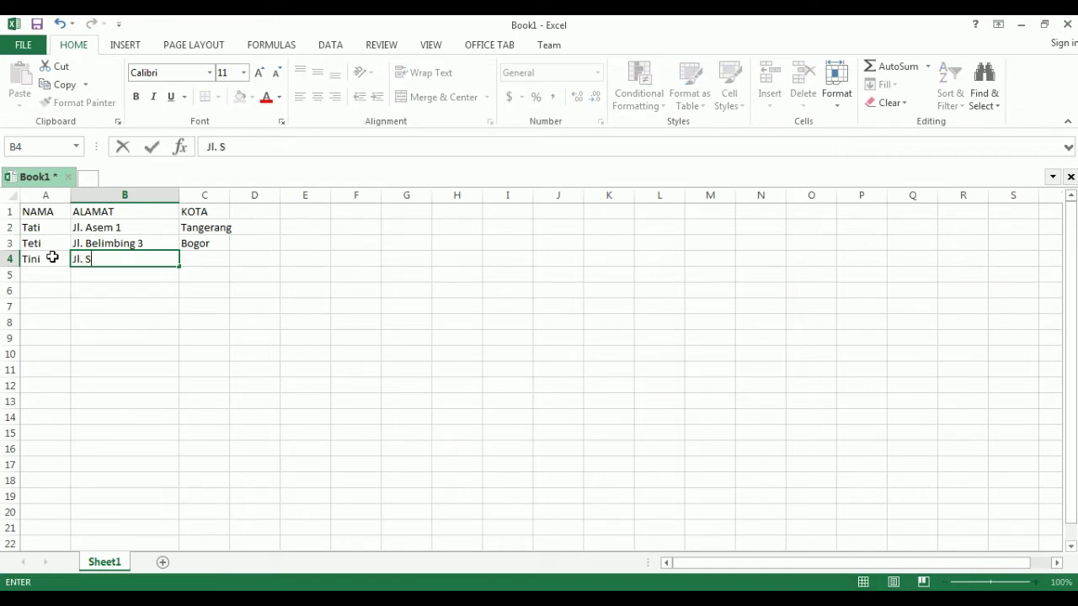
type("ayur mat")
key("BackSpace")
type("yur")
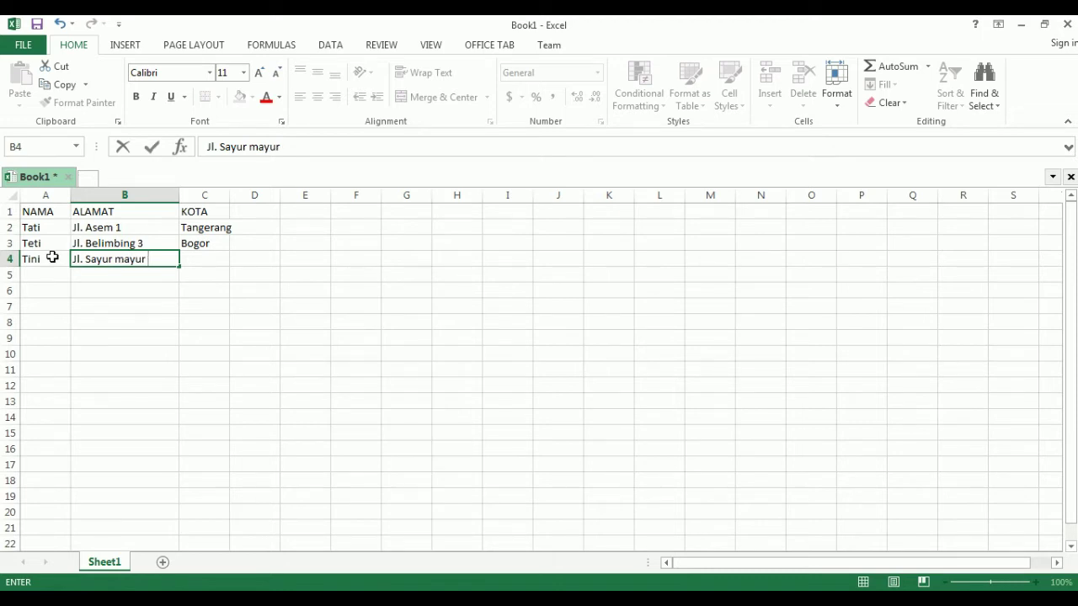
type(" 7")
key("Up")
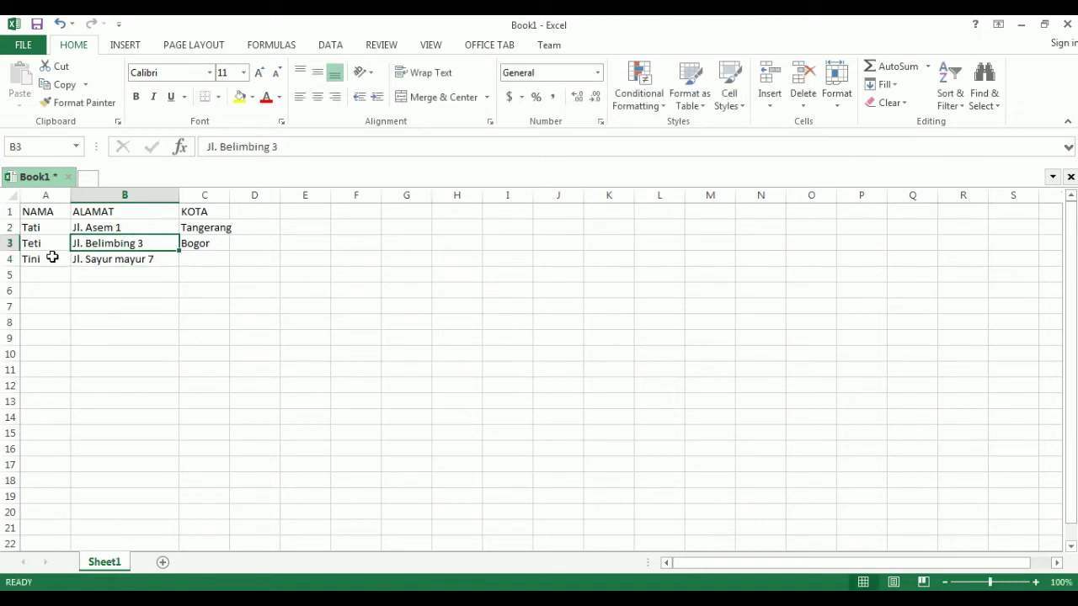
key("Down")
key("Right")
type("Bekas")
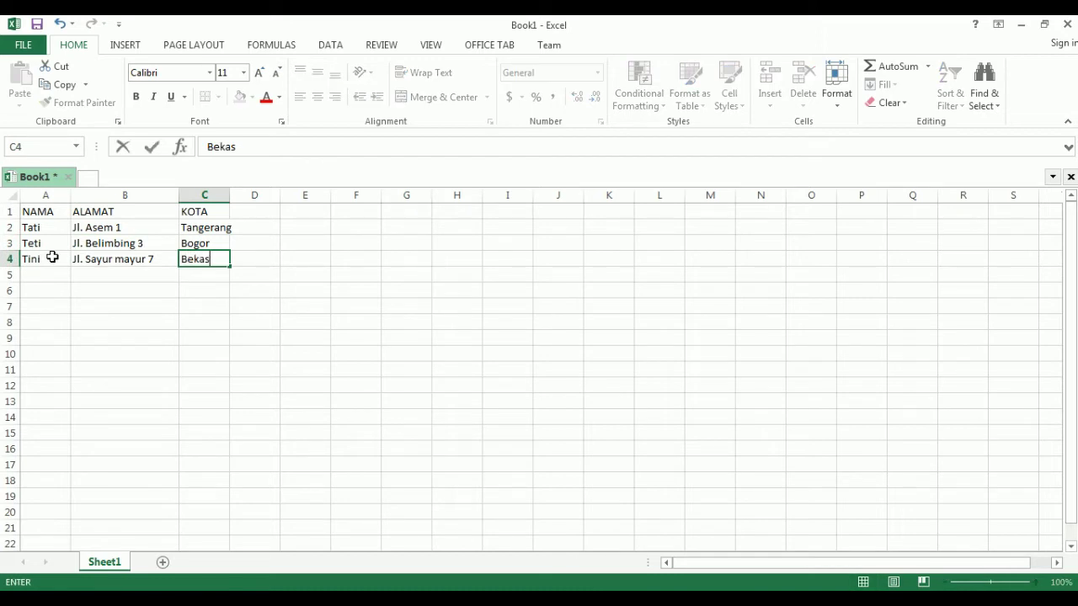
type("i")
key("Return")
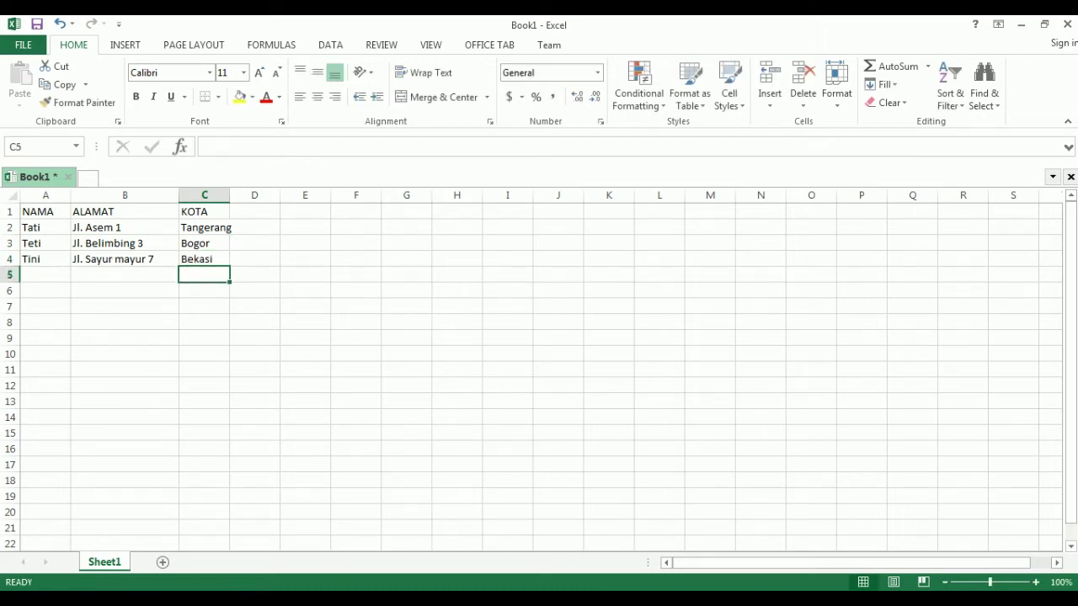
Check the PDF's instruction for saving the list, return to Excel and minimise the On-Screen Keyboard covering the sheet.
key("alt+Tab")
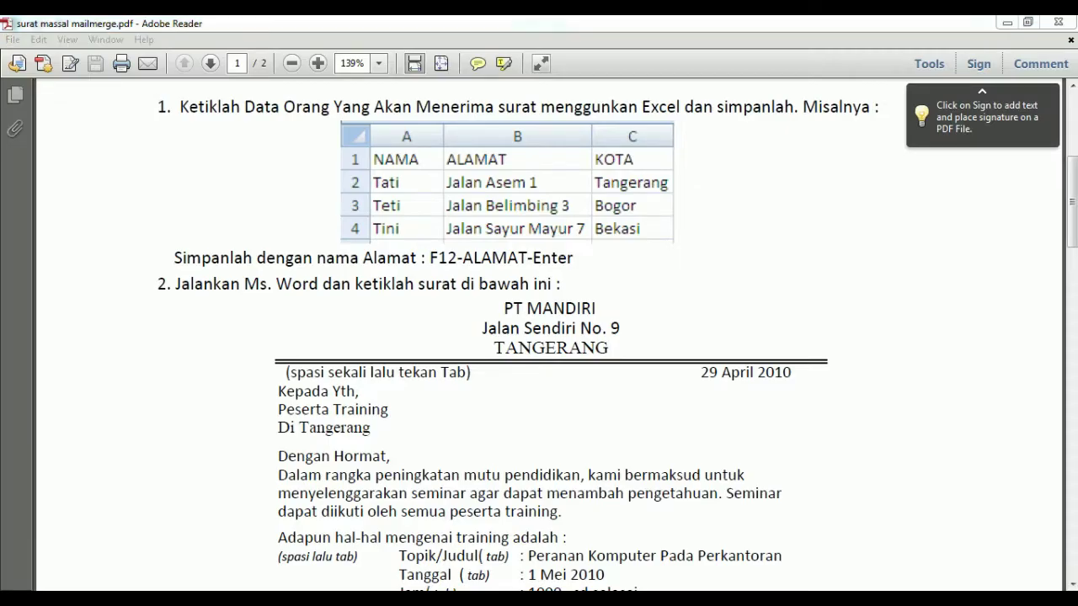
key("alt+Tab")
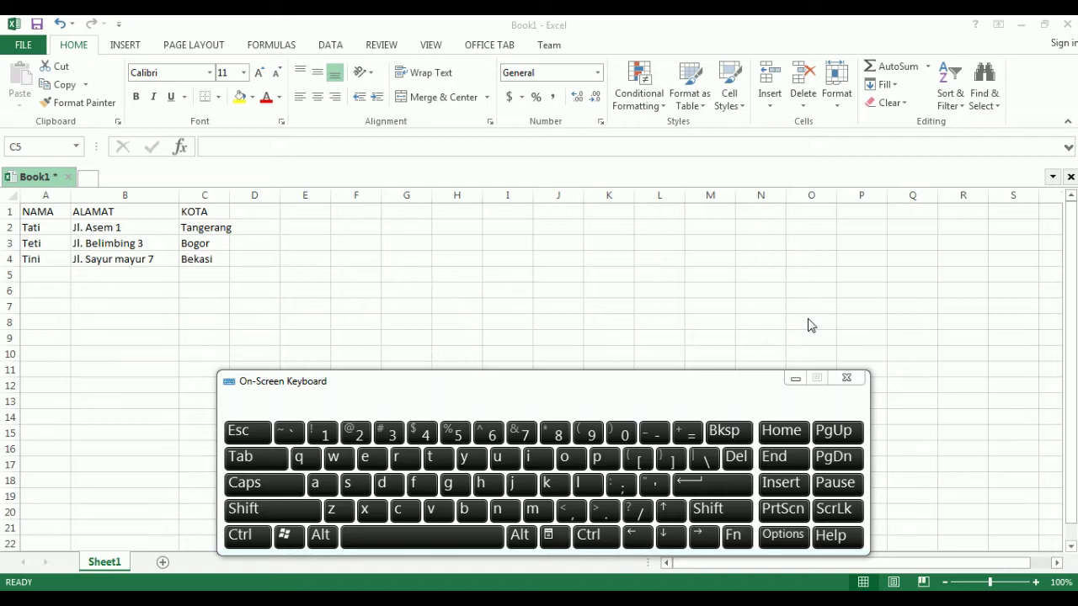
left_click(795, 378)
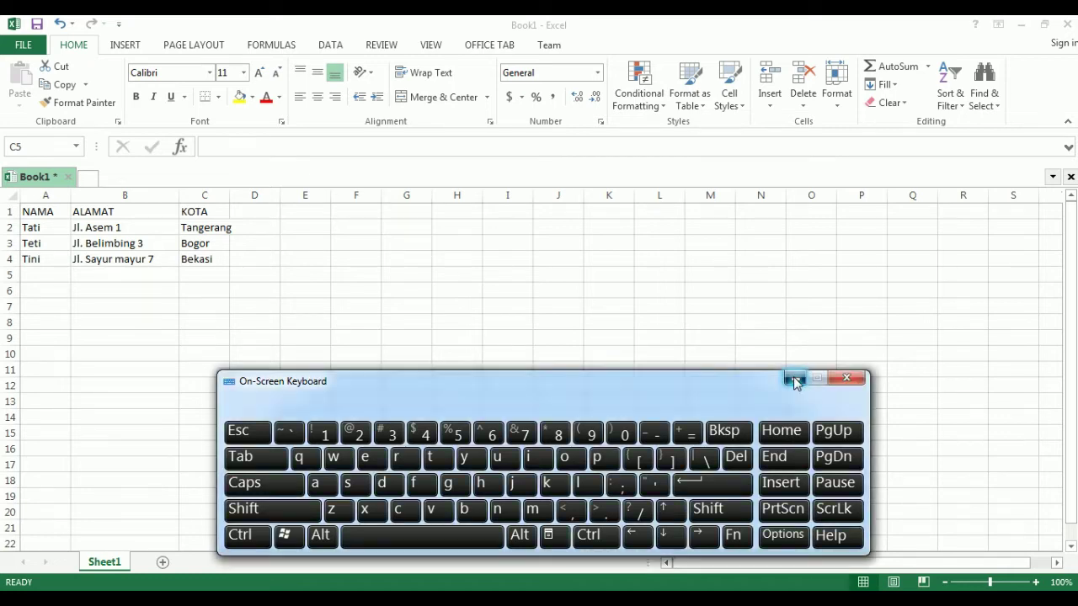
left_click(794, 382)
key("ctrl+Up")
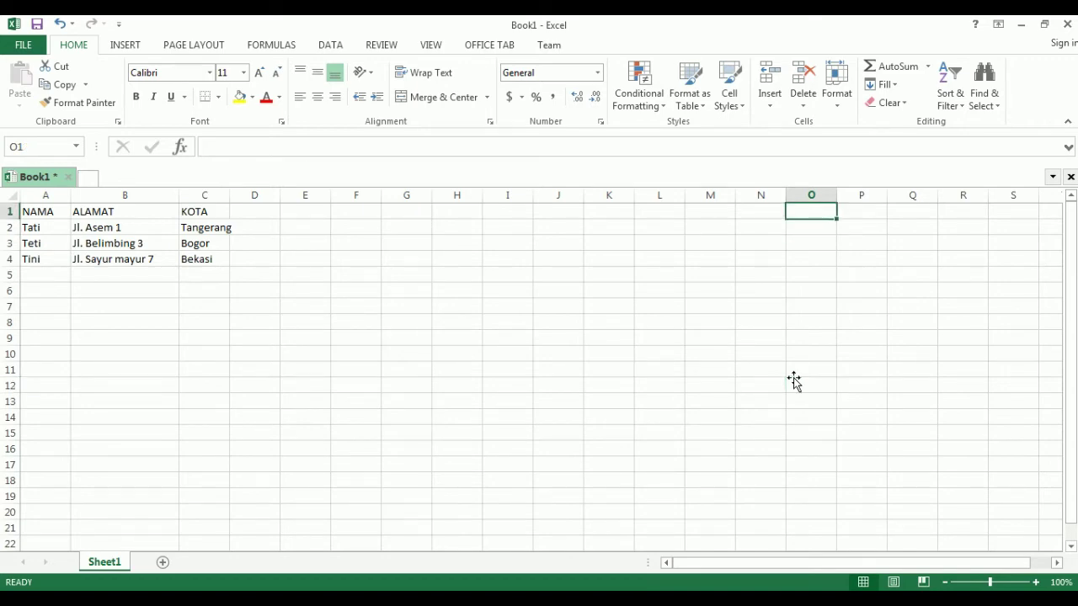
Save the workbook in the Documents library under the file name Alamat Peserta Training.
key("F12")
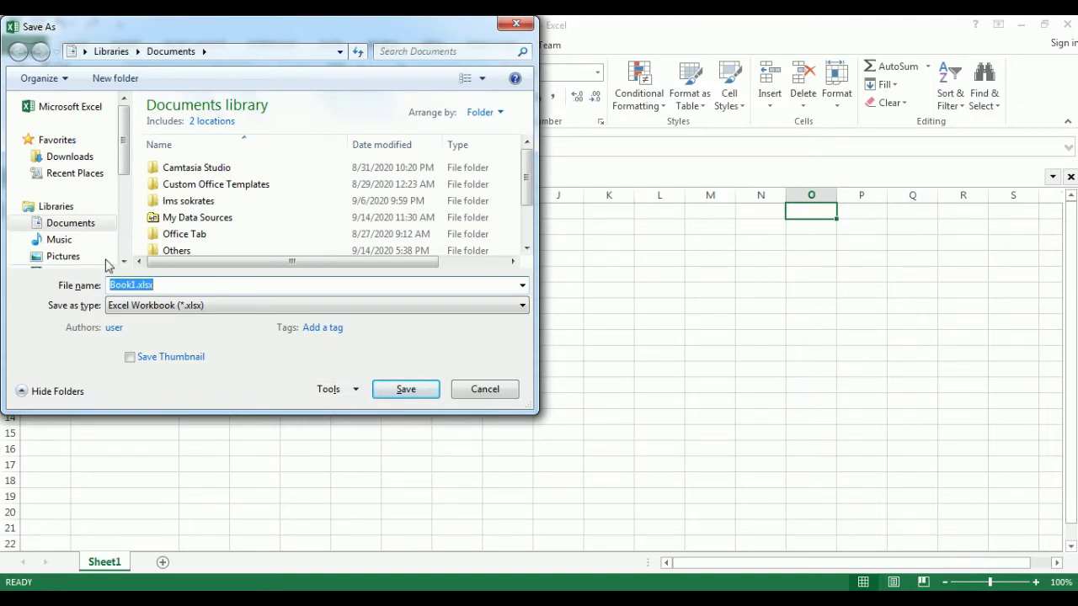
left_click(77, 225)
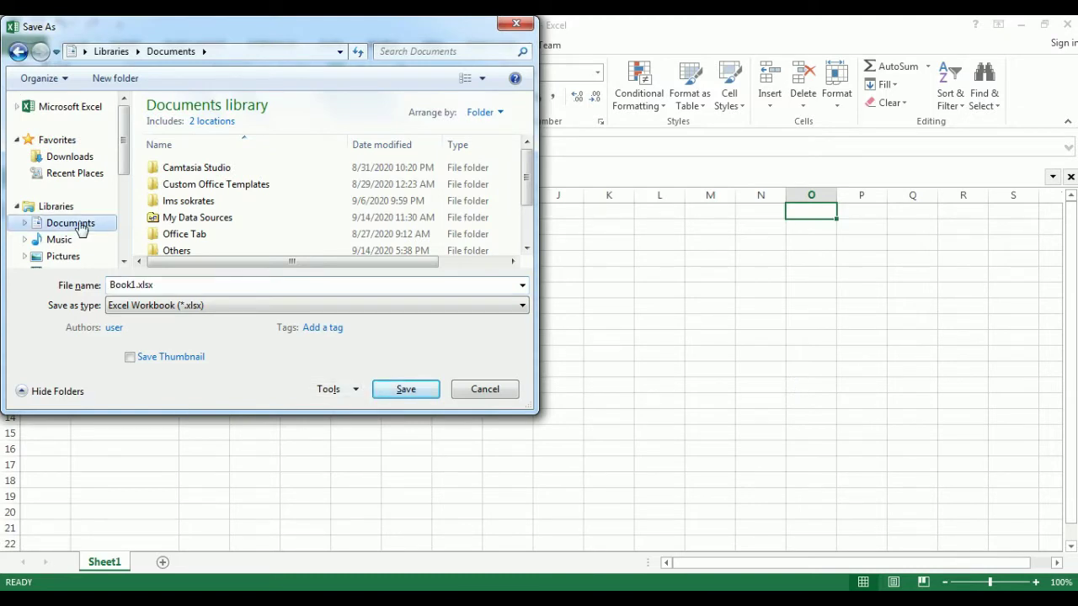
double_click(156, 284)
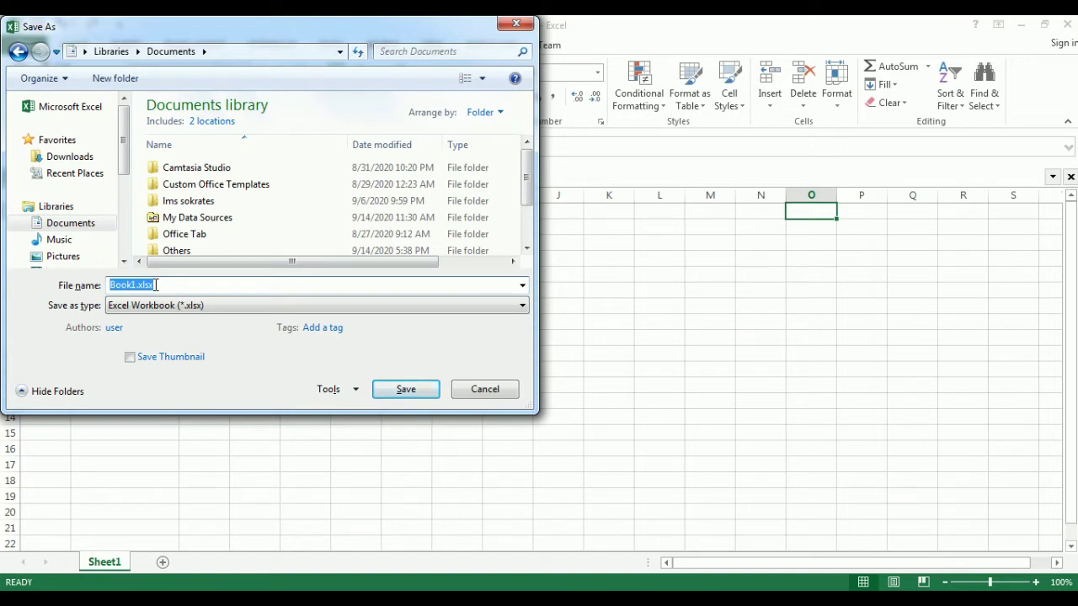
type("Alamat Peserta T")
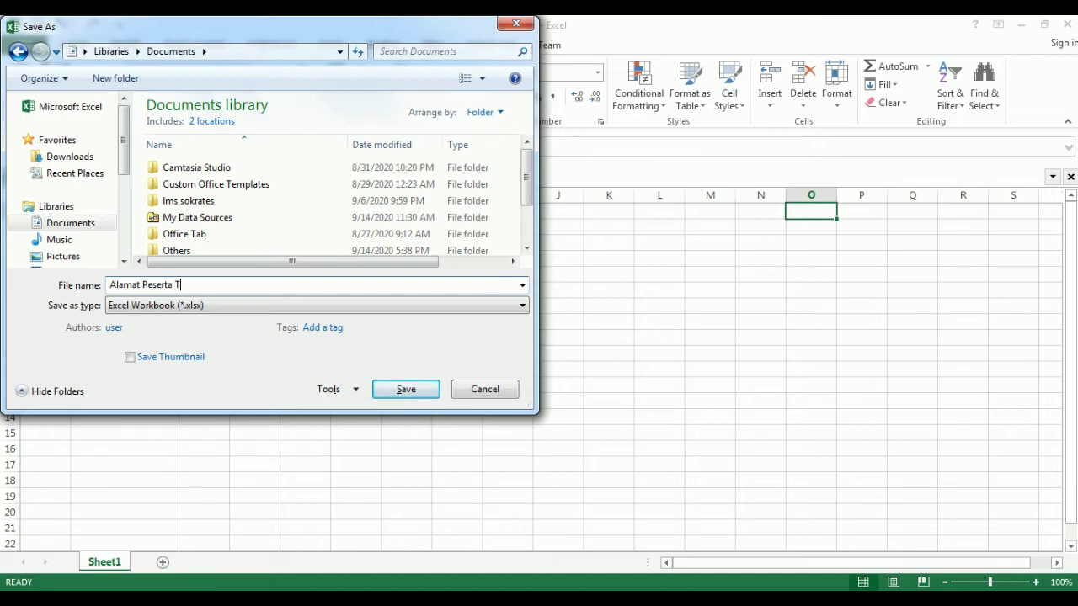
type("raining")
left_click(388, 395)
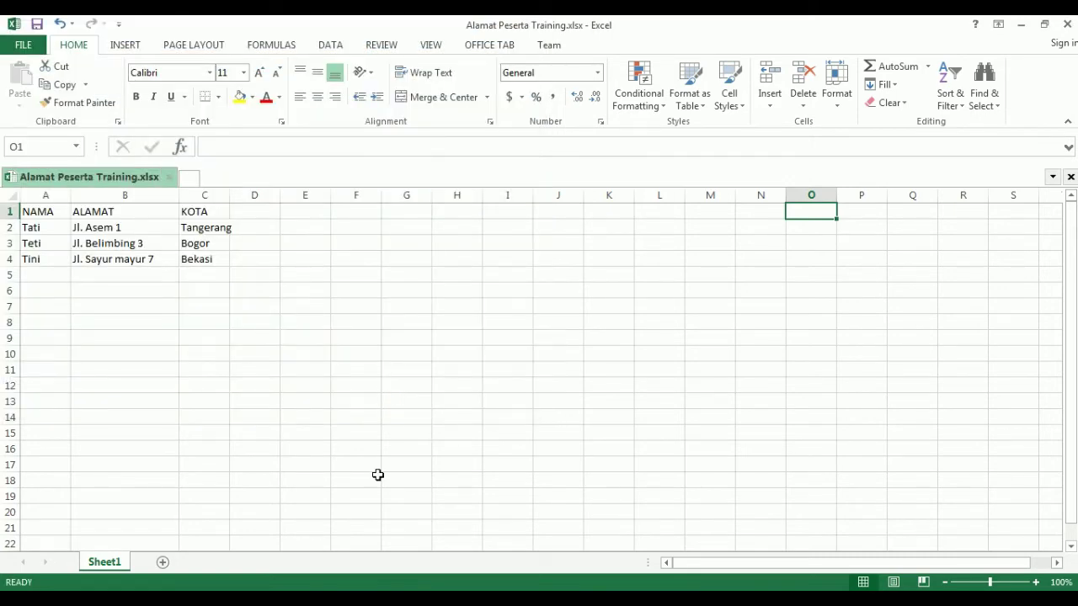
Review the letter text under instruction 2 of the PDF, minimise the PDF and close the Excel workbook.
key("alt+Tab")
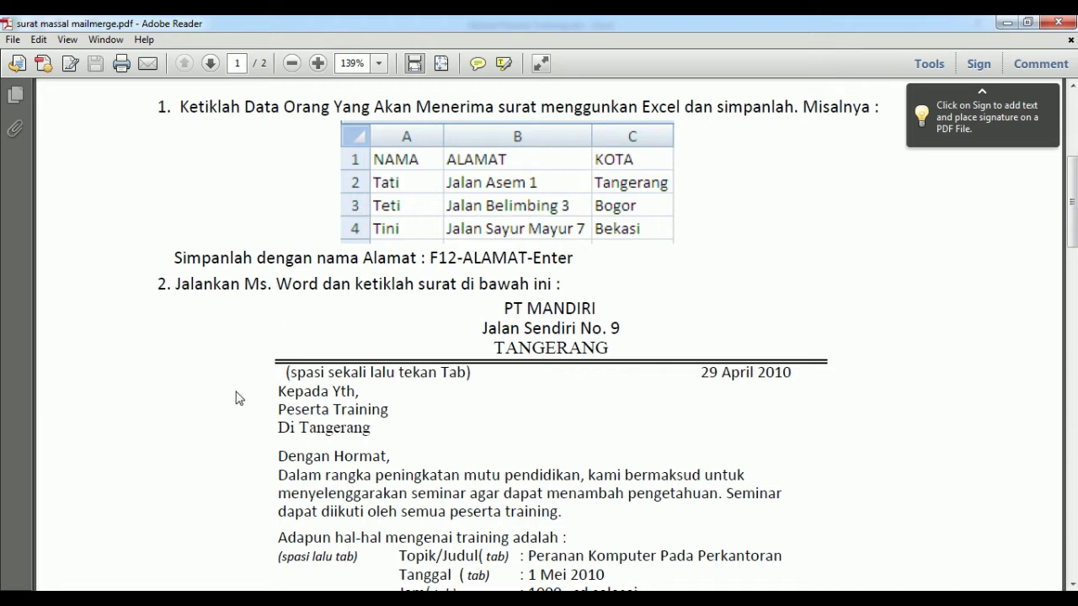
scroll(238, 398, "down", 5)
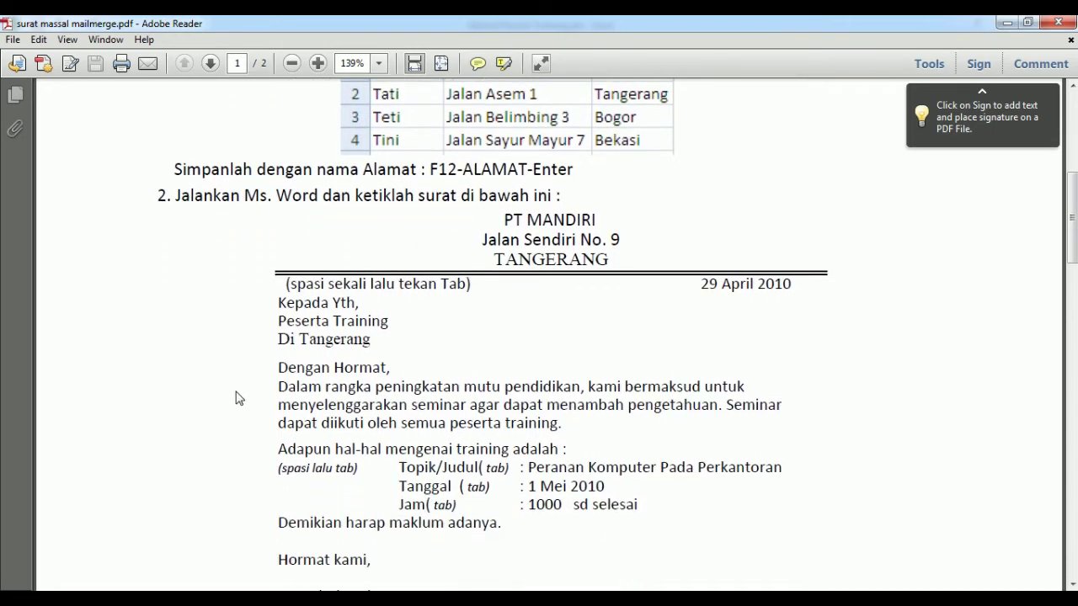
scroll(239, 398, "down", 1)
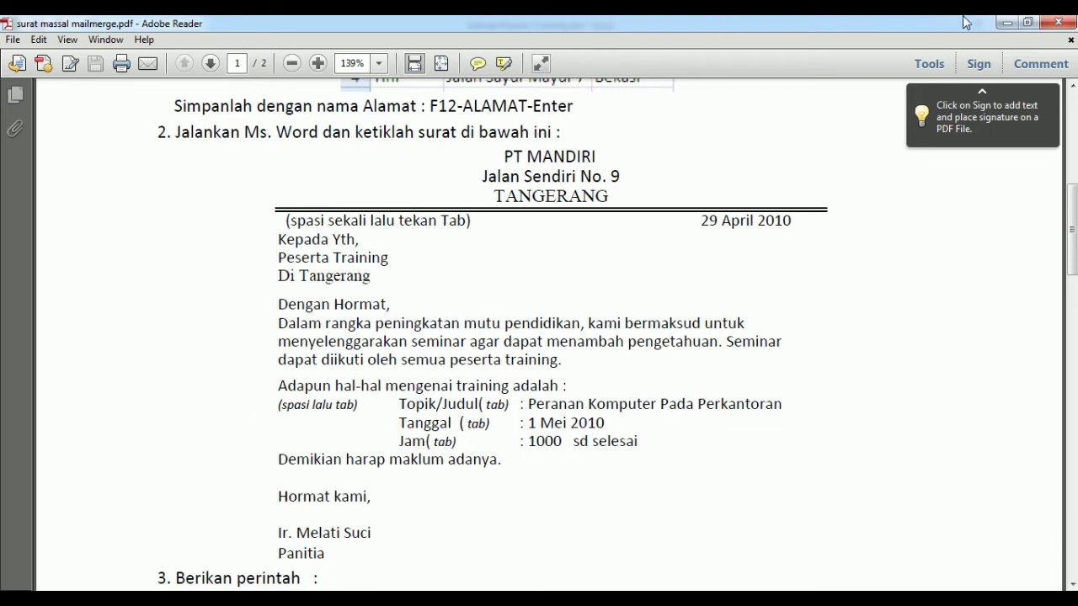
left_click(1003, 23)
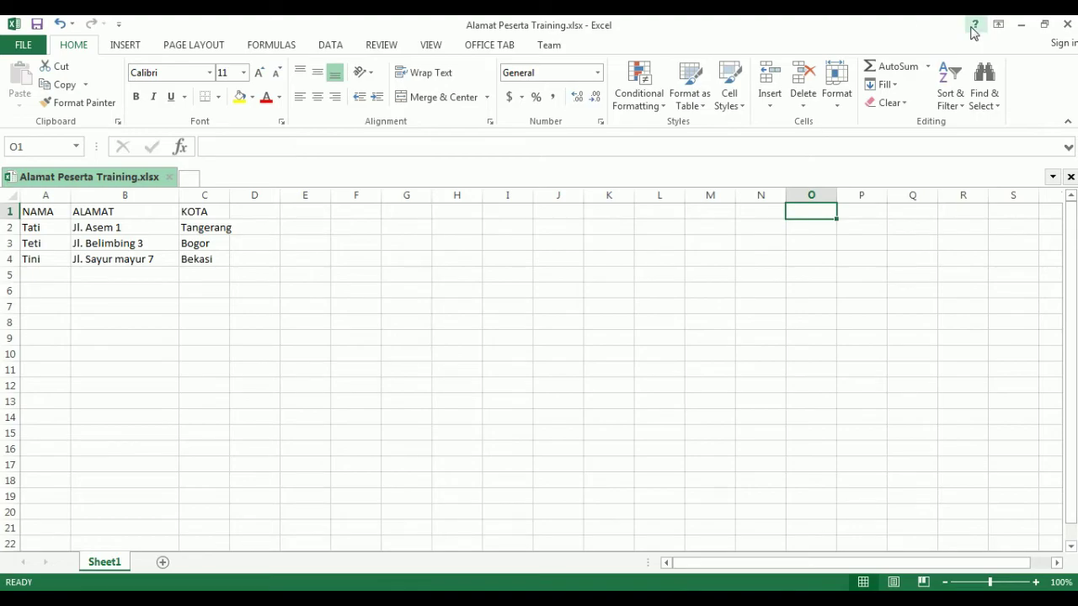
left_click(1066, 24)
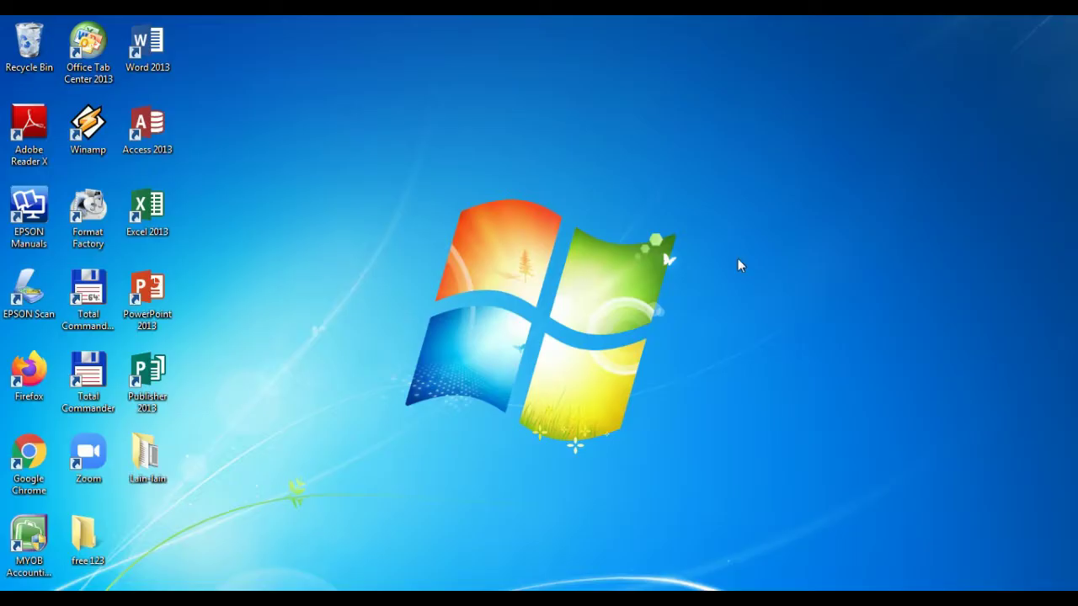
Launch Word 2013 from the desktop and create a blank document.
right_click(163, 60)
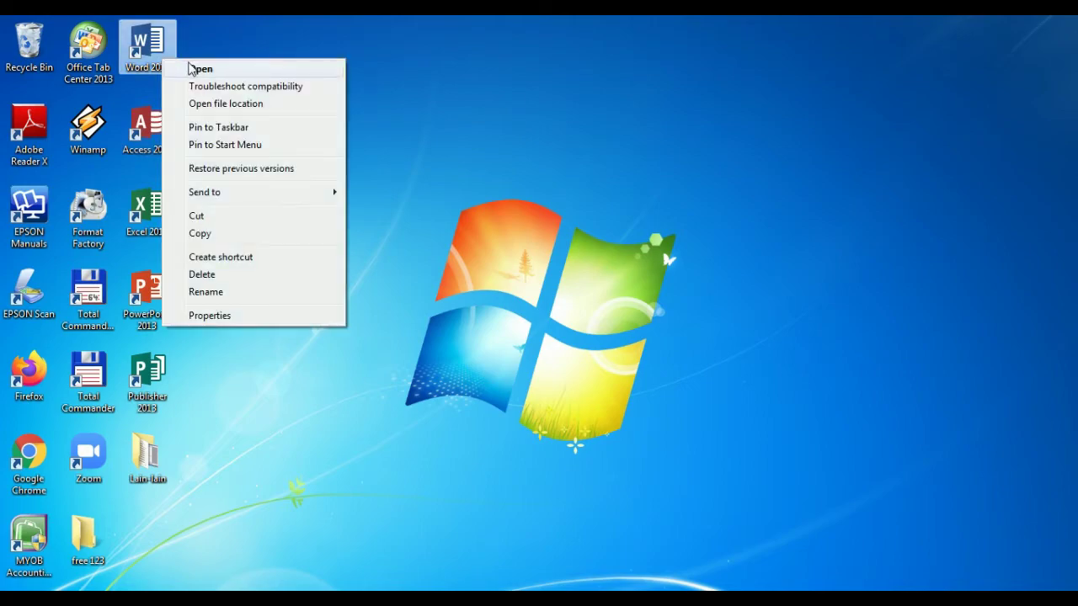
left_click(200, 68)
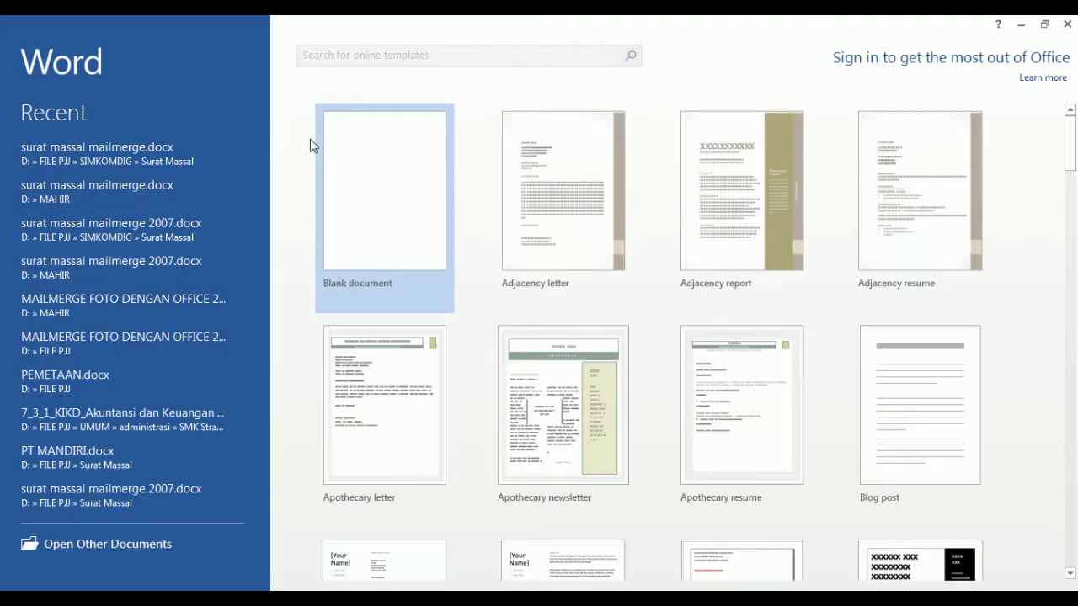
left_click(355, 160)
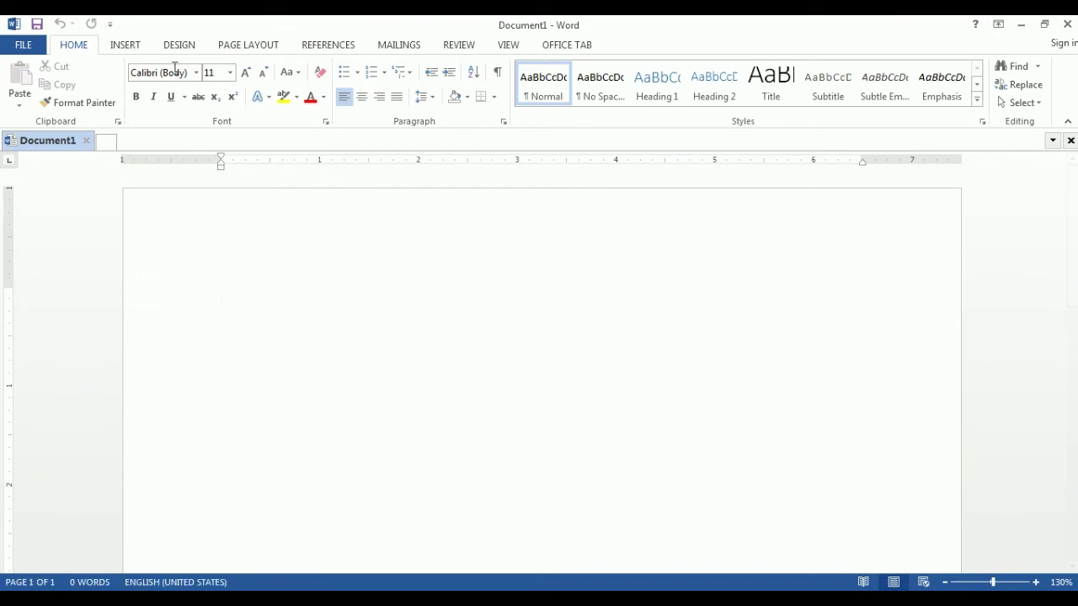
Set up the blank document's page with A4 paper size, portrait orientation and Normal margins.
left_click(240, 46)
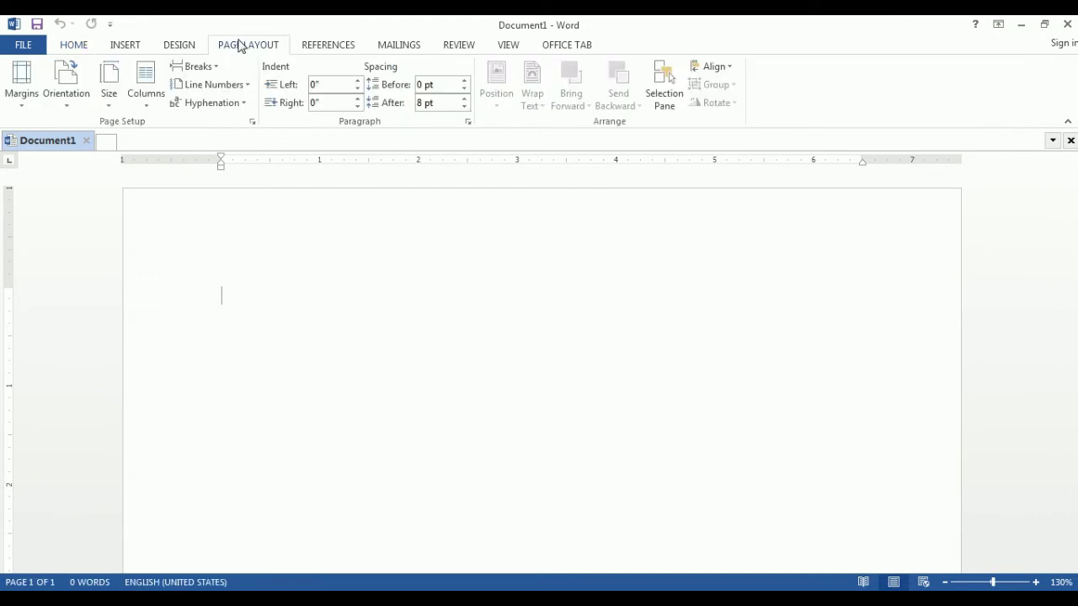
left_click(110, 104)
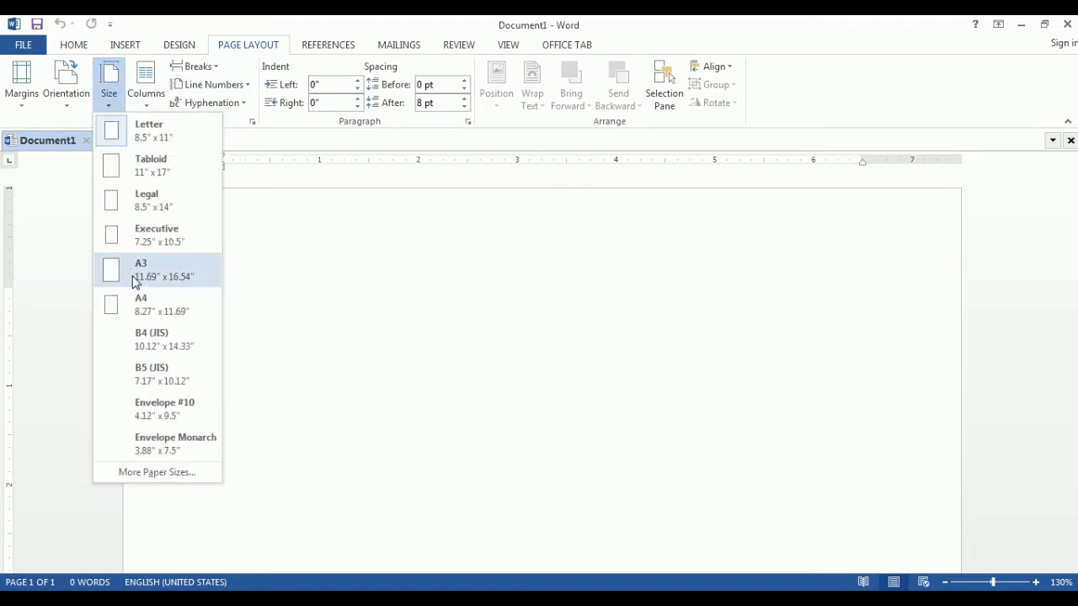
left_click(137, 305)
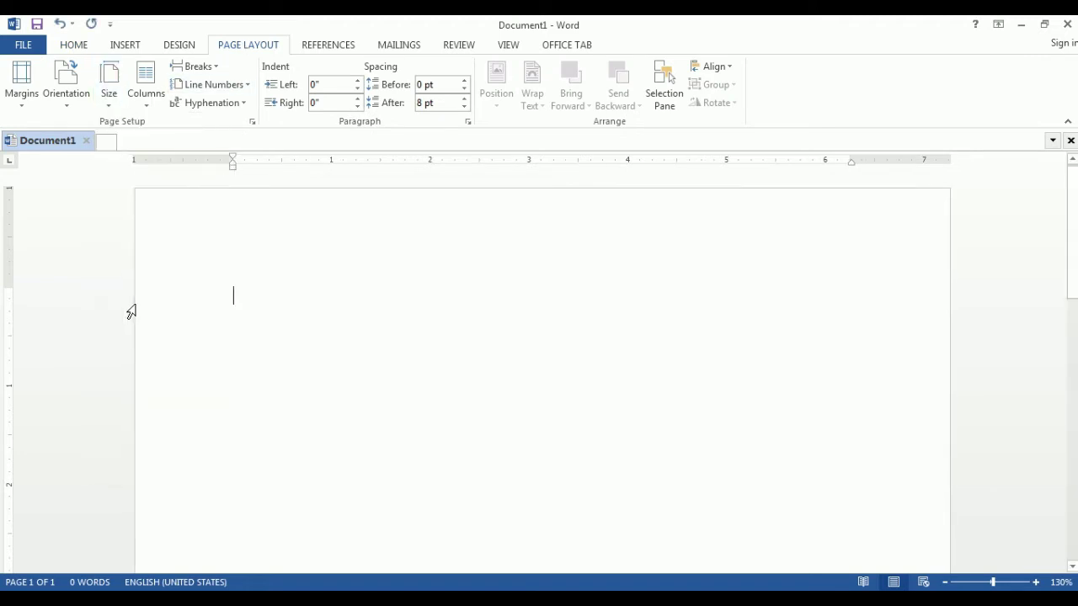
left_click(70, 101)
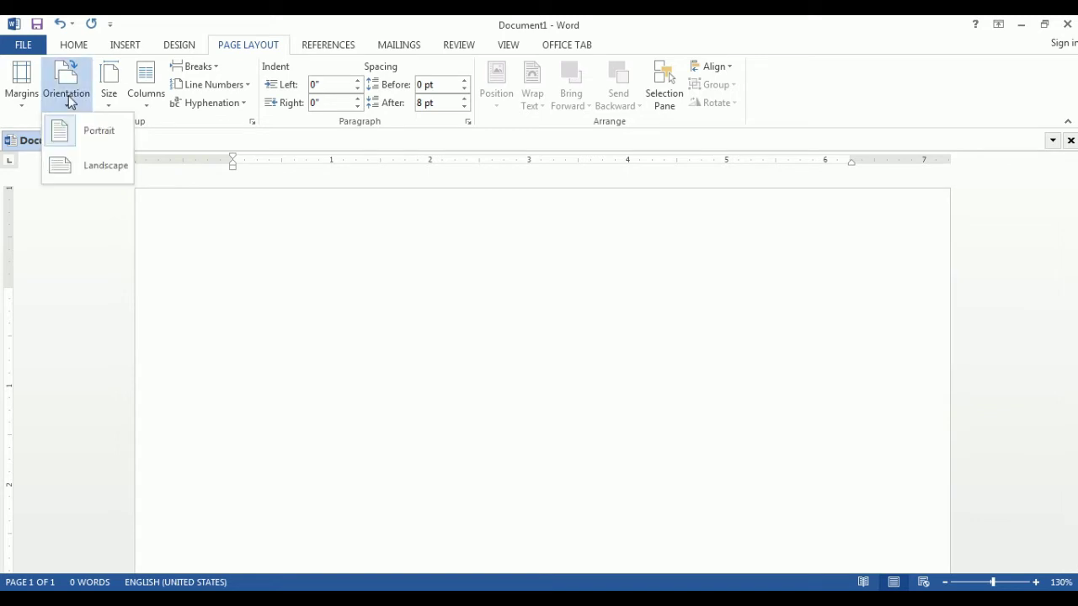
left_click(76, 136)
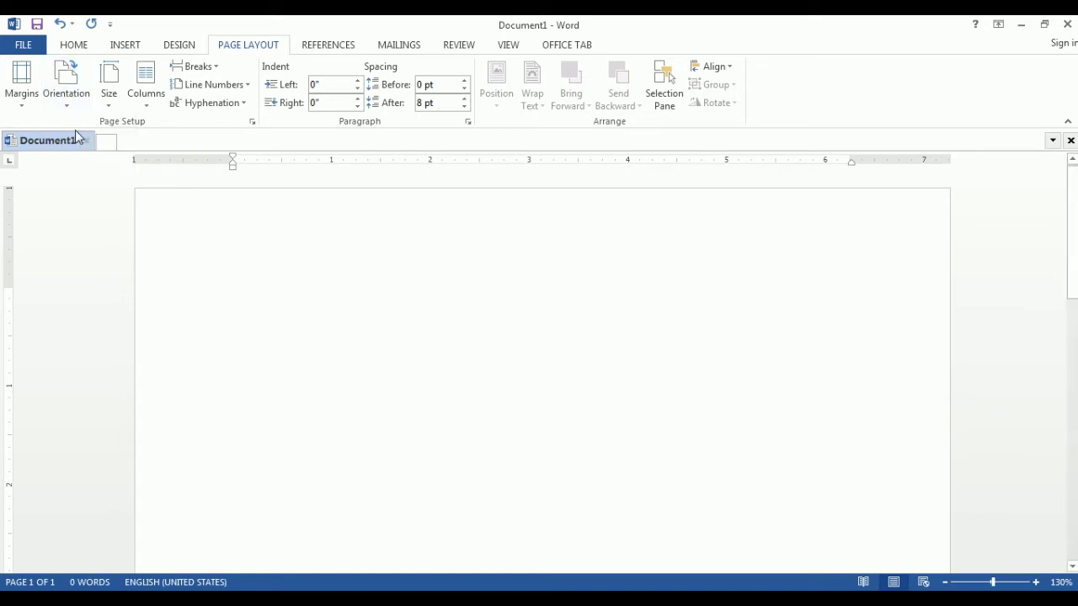
left_click(22, 94)
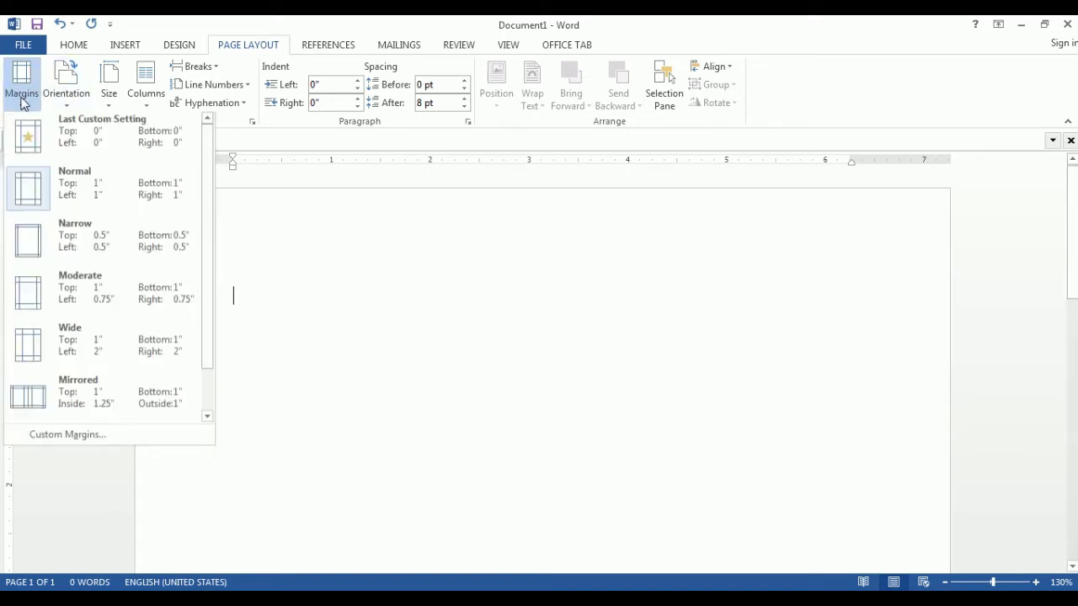
left_click(70, 199)
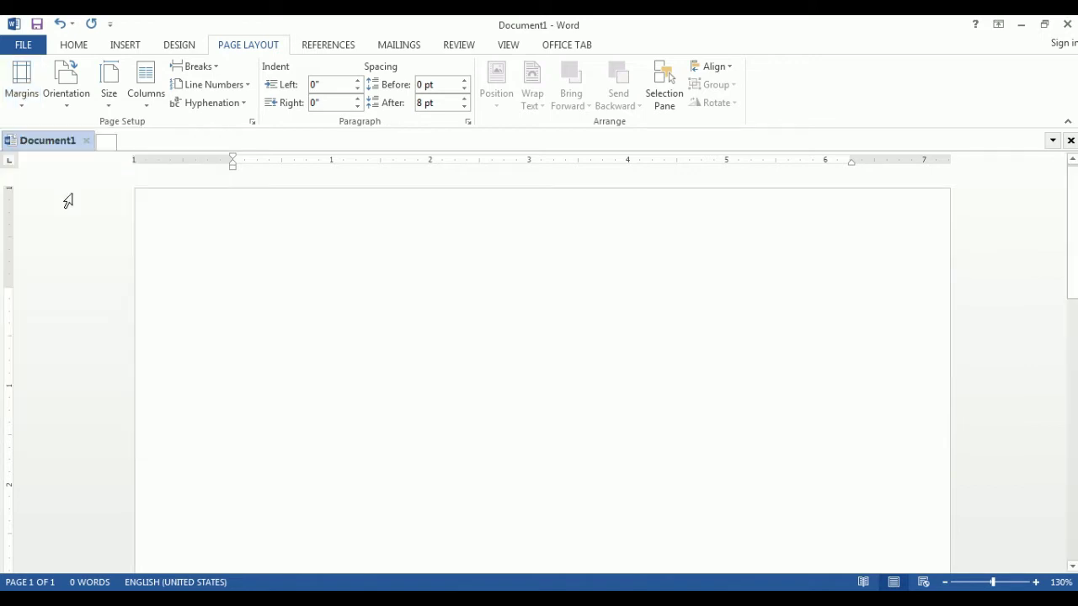
Set the paragraph spacing after to 0 pt.
left_click(439, 107)
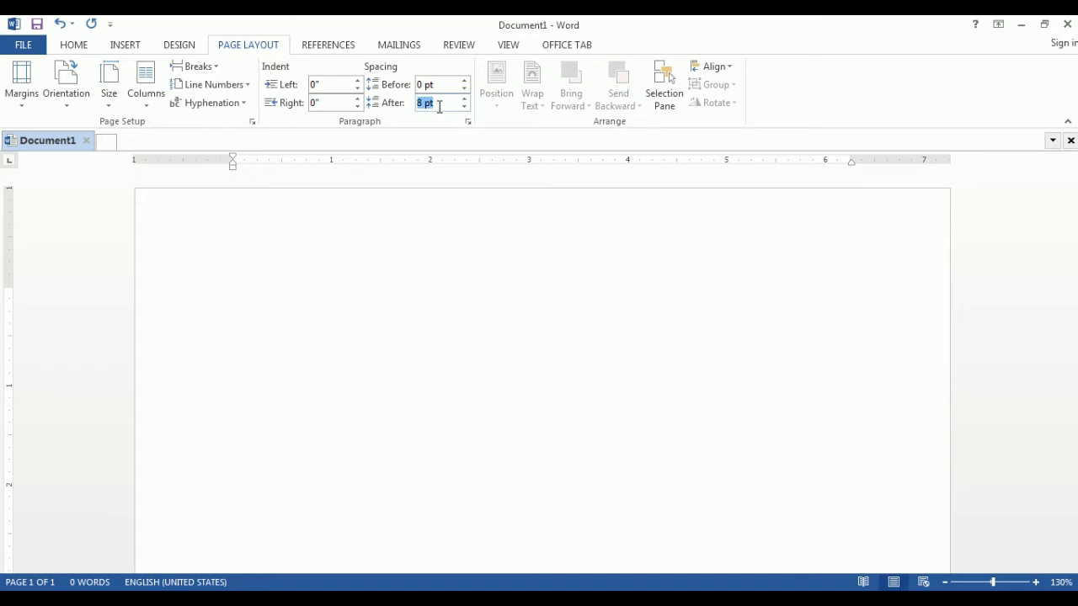
type("0")
key("Return")
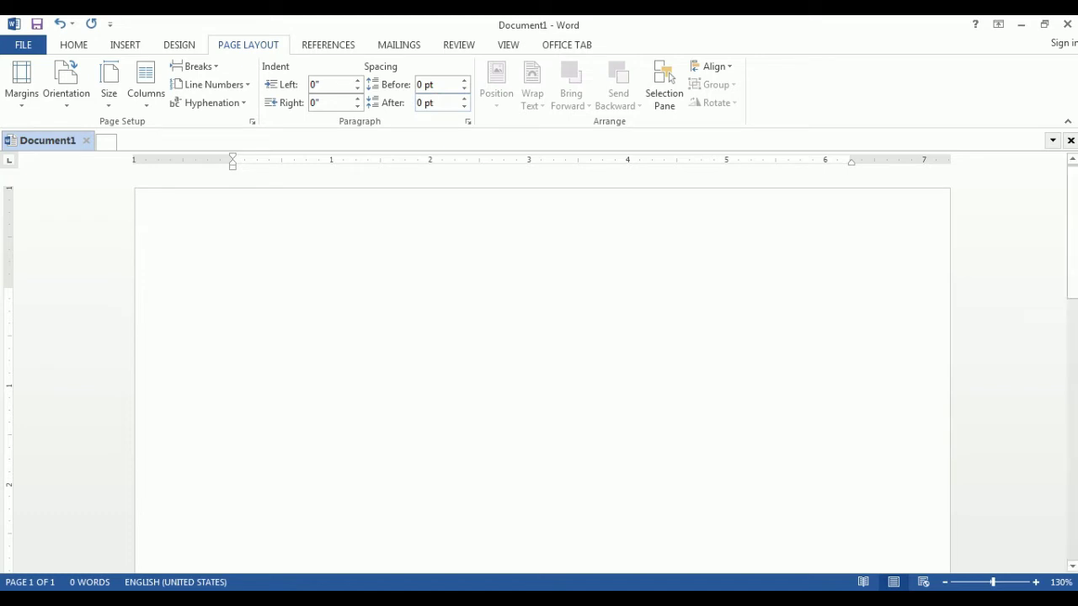
Enter PT MANDIRI as the letterhead's first line and centre it.
type("PT ")
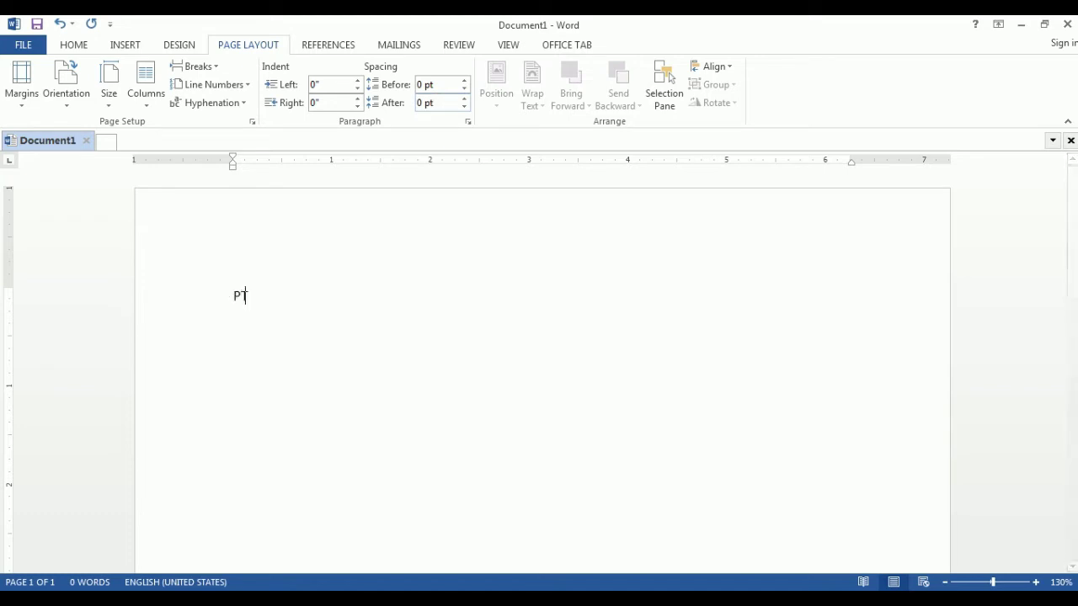
type("MANDIRI")
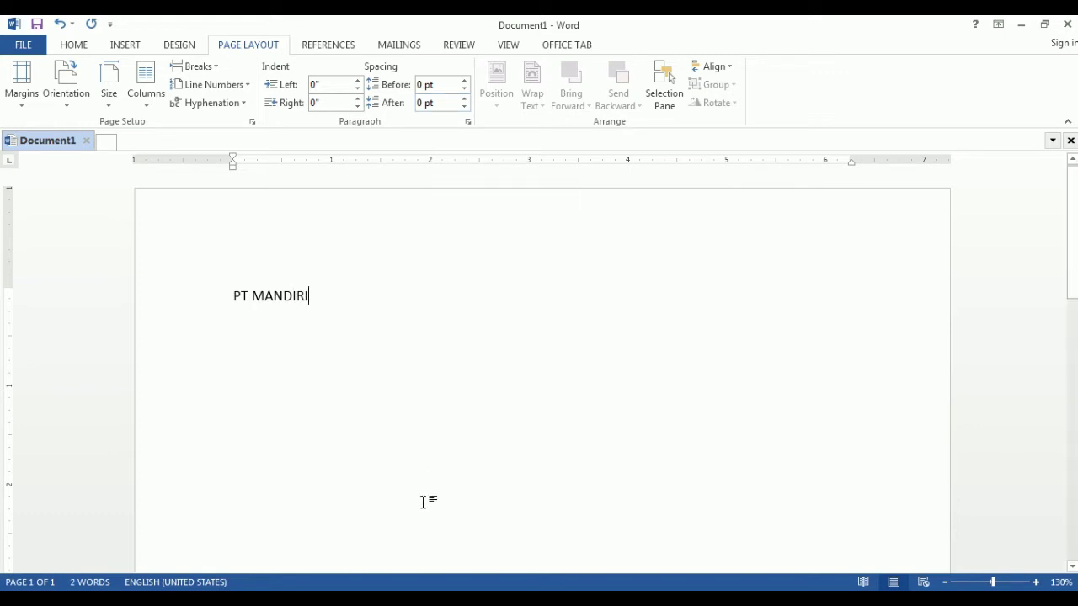
left_click(341, 601)
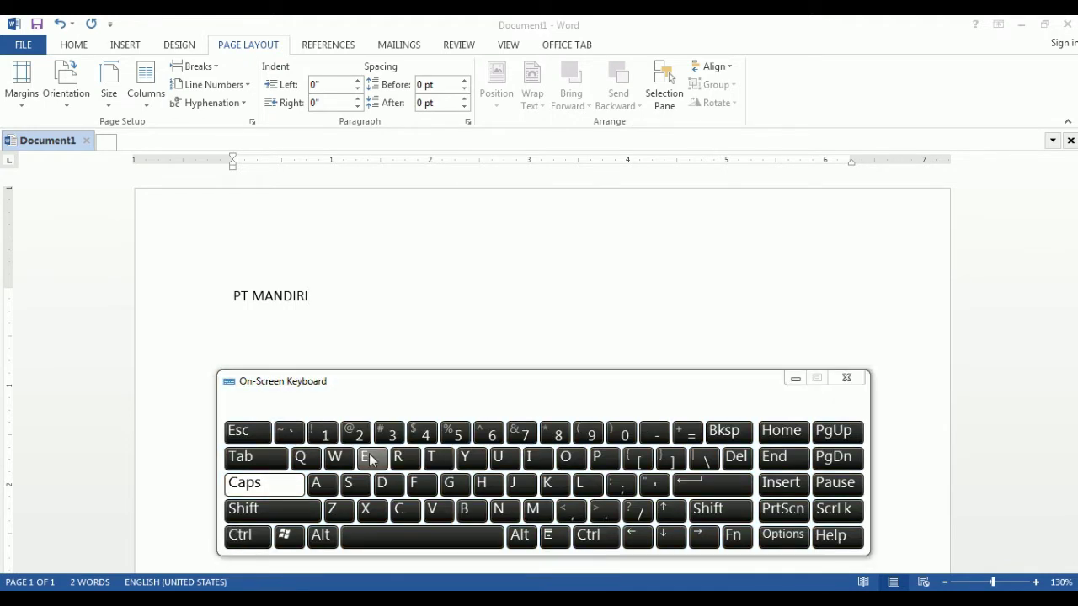
left_click(319, 296)
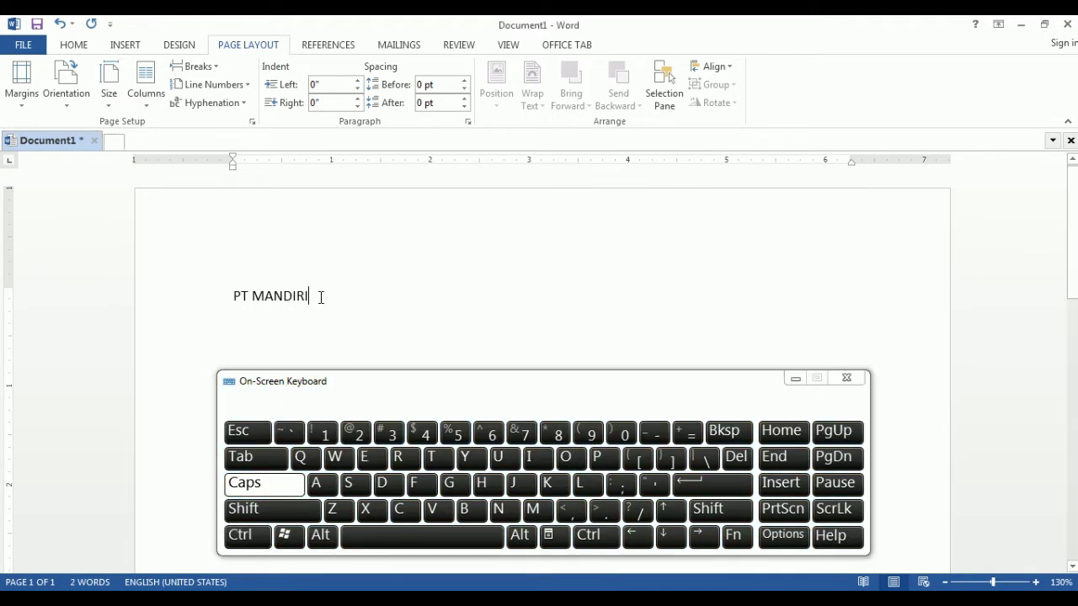
left_click(369, 460)
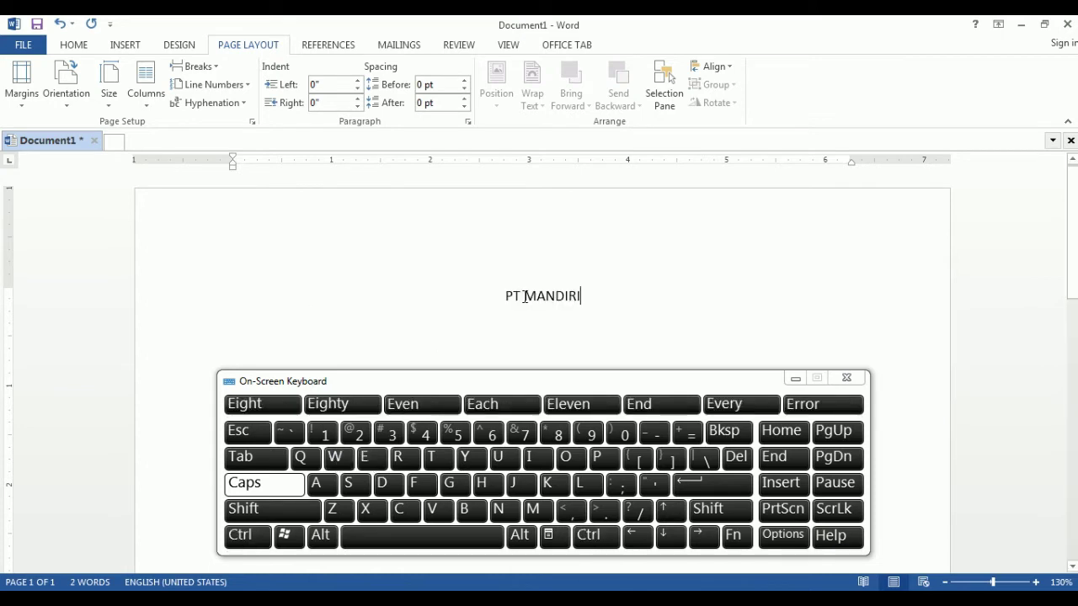
Add the company's street address and the city TANGERANG in capitals on two centred lines below the company name.
key("Return")
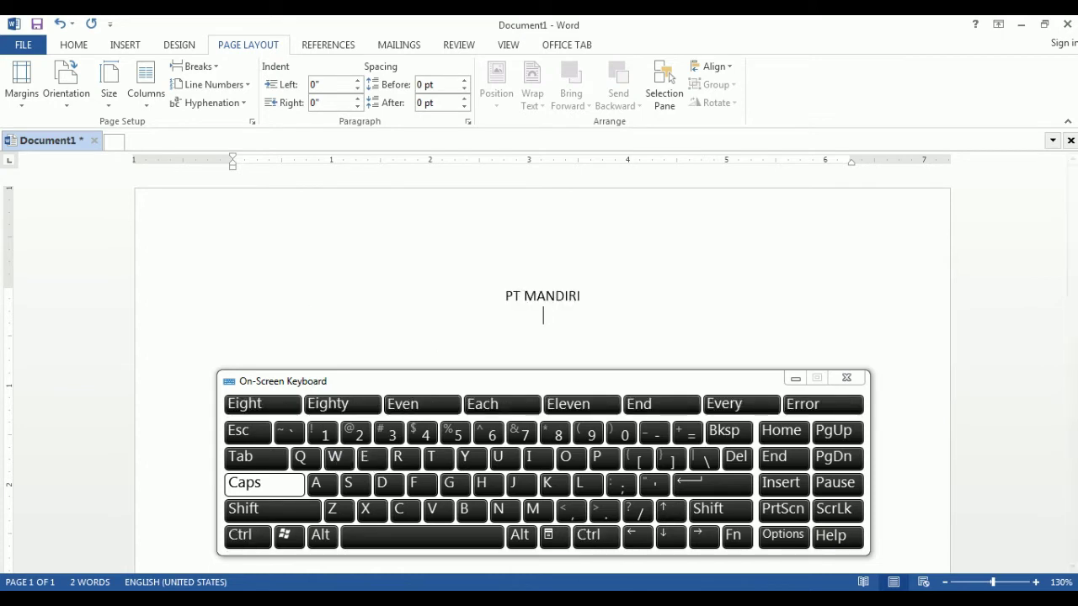
key("Caps_Lock")
type("Ja")
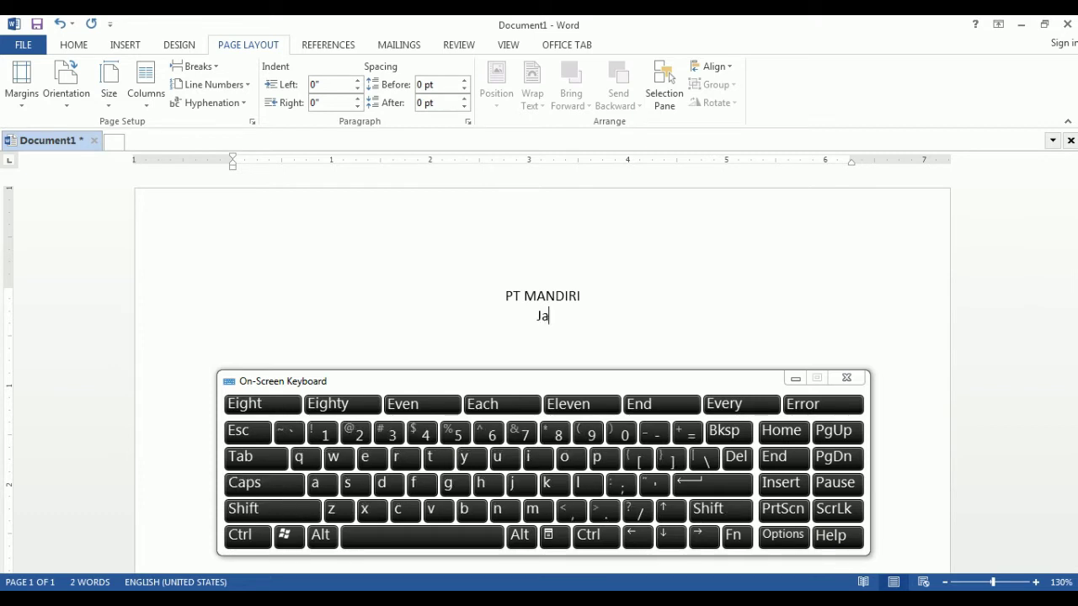
type("lan Sendiri")
type("No. 9")
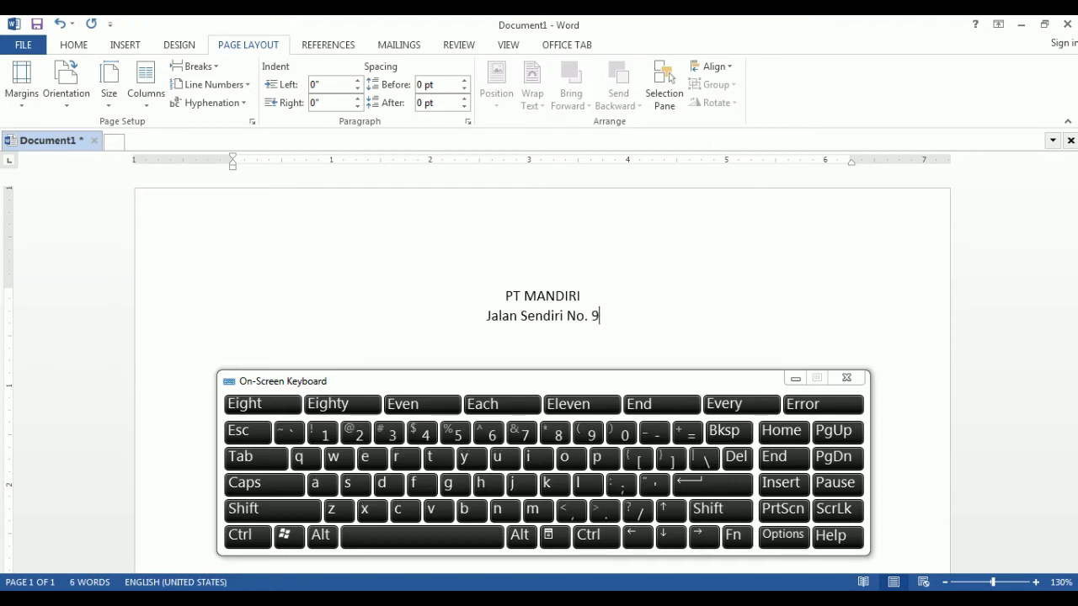
key("Caps_Lock")
type("TAN")
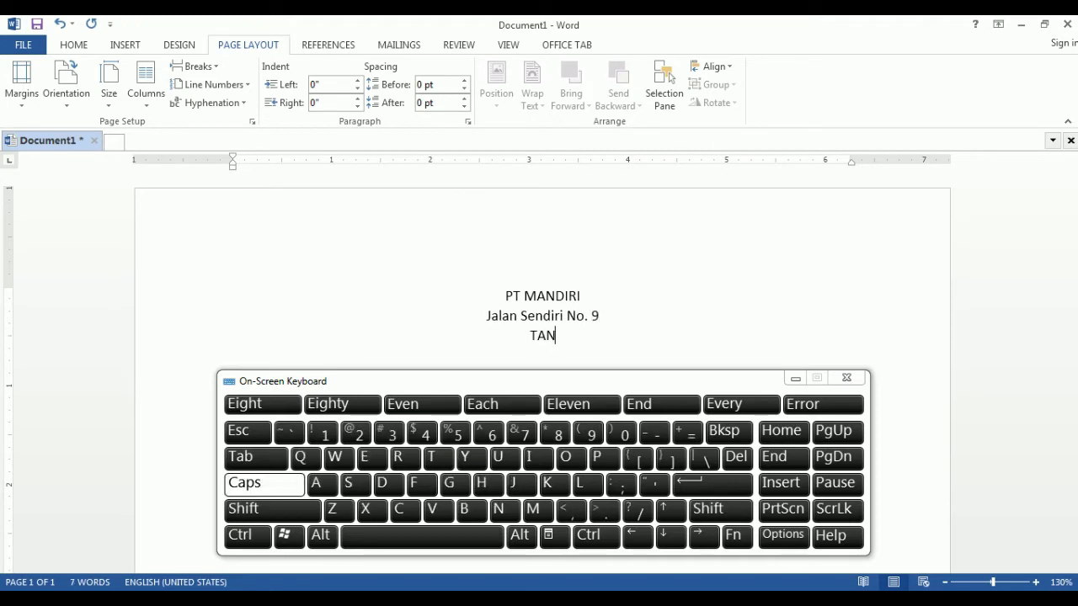
type("GERANG")
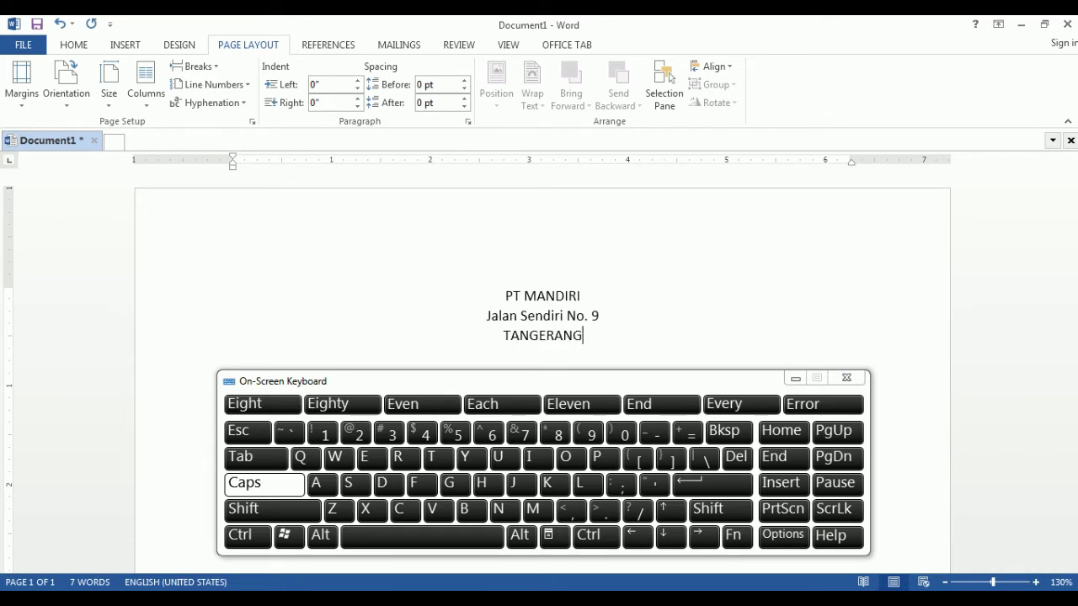
Insert an automatic thick horizontal border line under the letterhead and minimise the On-Screen Keyboard.
key("shift")
type("===")
key("Return")
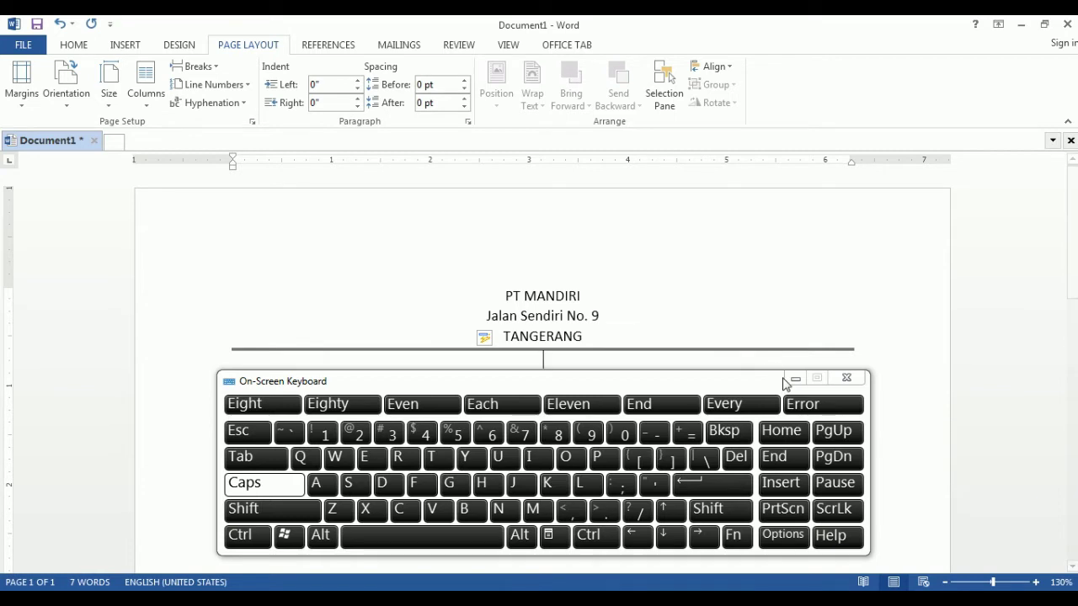
left_click(795, 378)
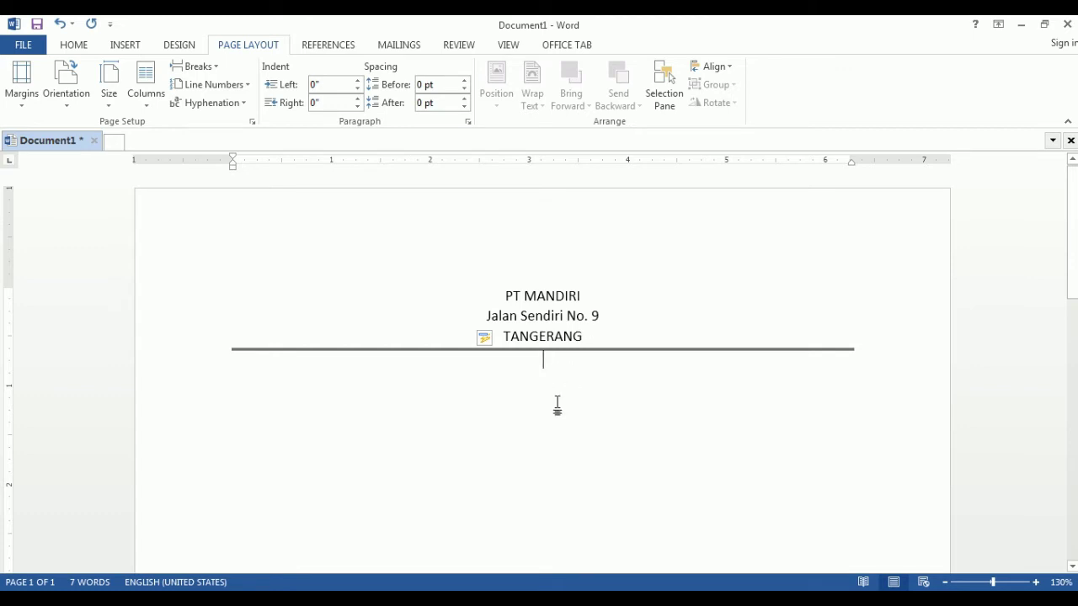
Left-align the text below the letterhead line and enter the date 29 April 2020, tab-indented toward the right half of the page.
key("ctrl+l")
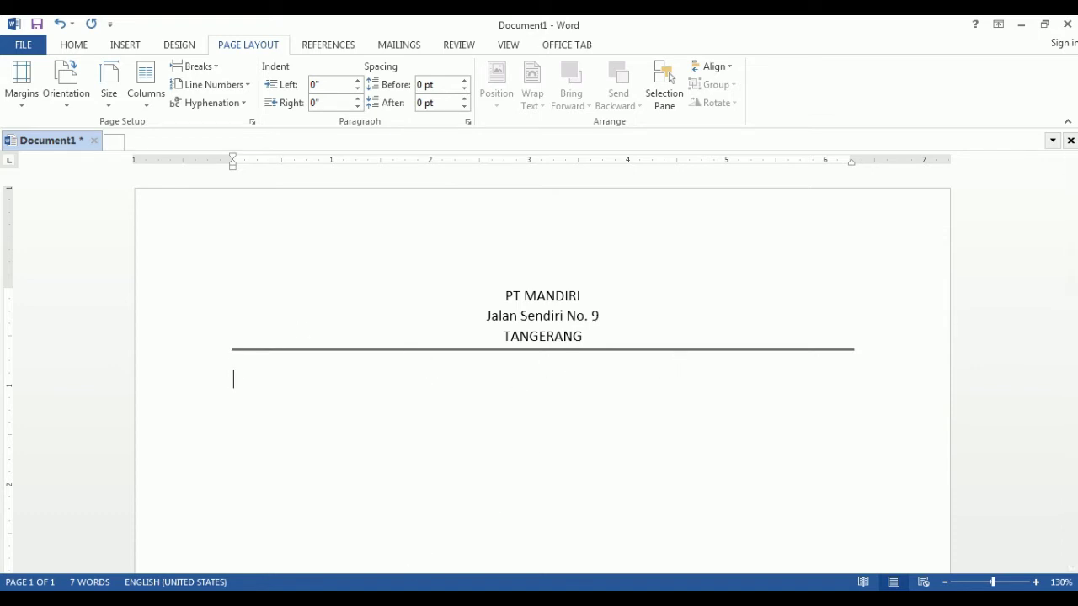
left_click(267, 533)
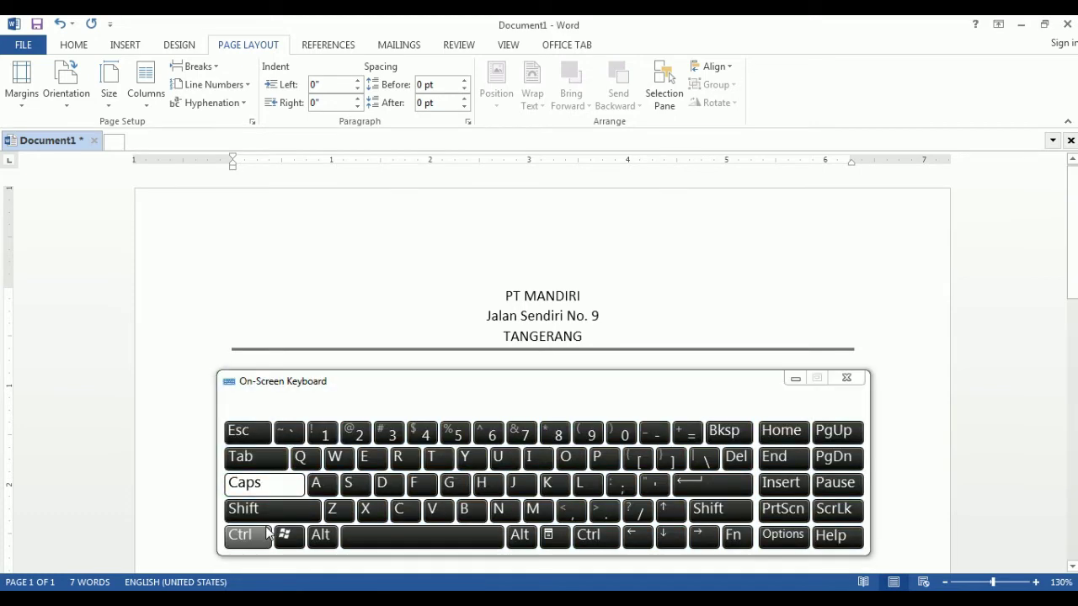
left_click(194, 394)
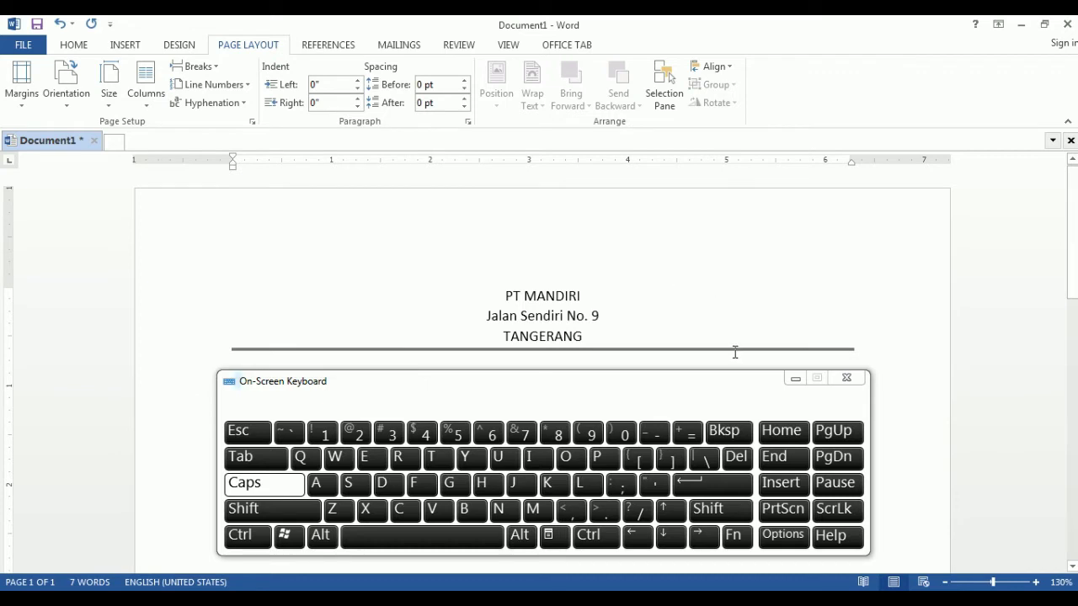
left_click(795, 378)
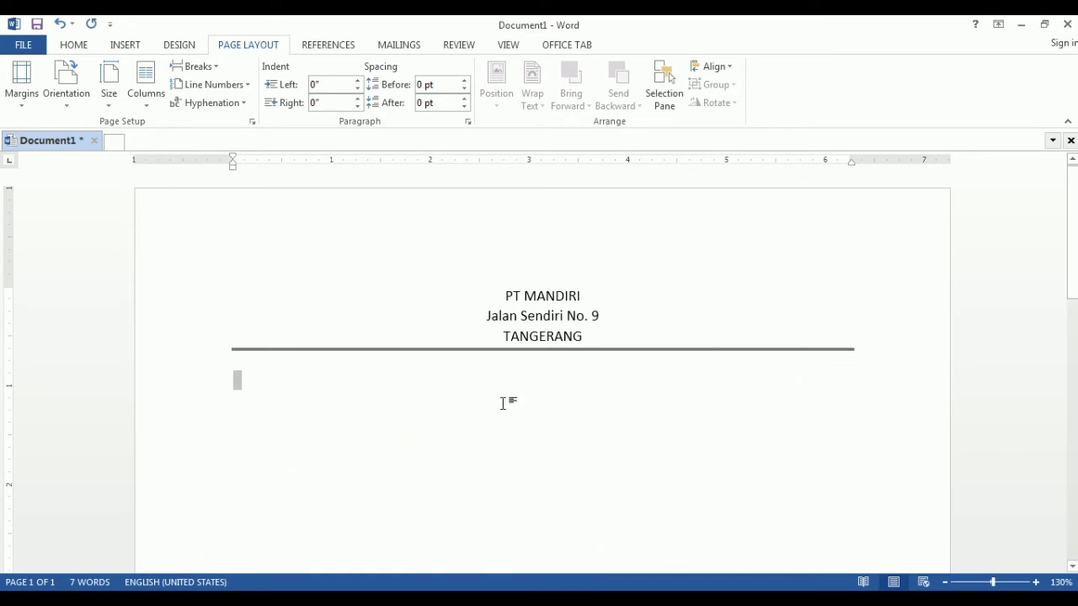
left_click(239, 378)
key("Tab")
key("Tab")
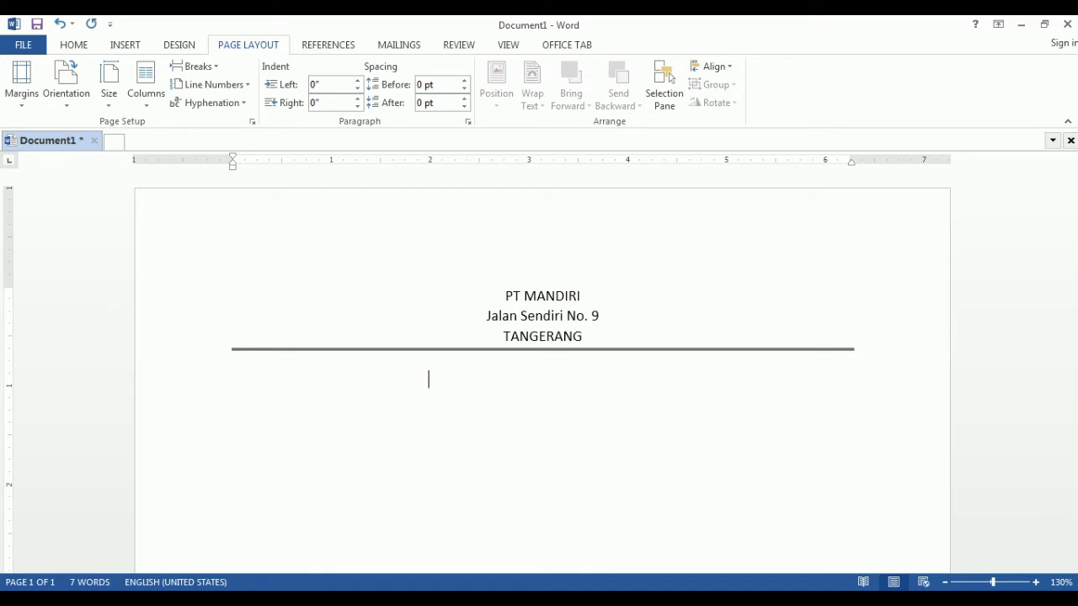
key("Tab")
type("29 aPRIL 2020")
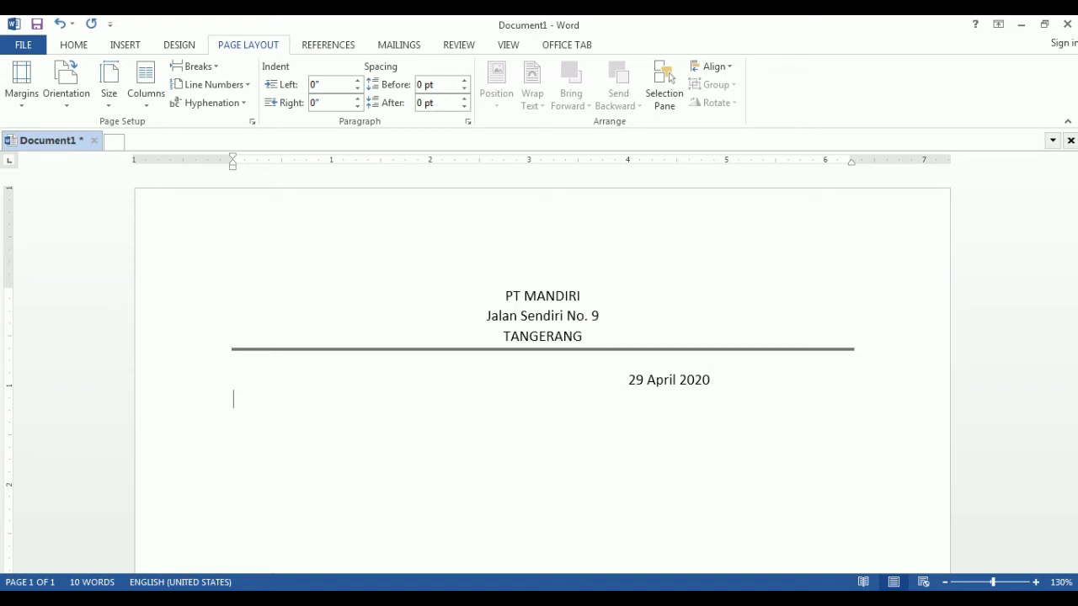
Enter the addressee lines "Kepada ythm", "Peserta training" and "Di Tangerang", followed after a blank line by the salutation "Dengan hormat,".
type("Kepada yt")
type("h")
type("m")
type("Peserta t")
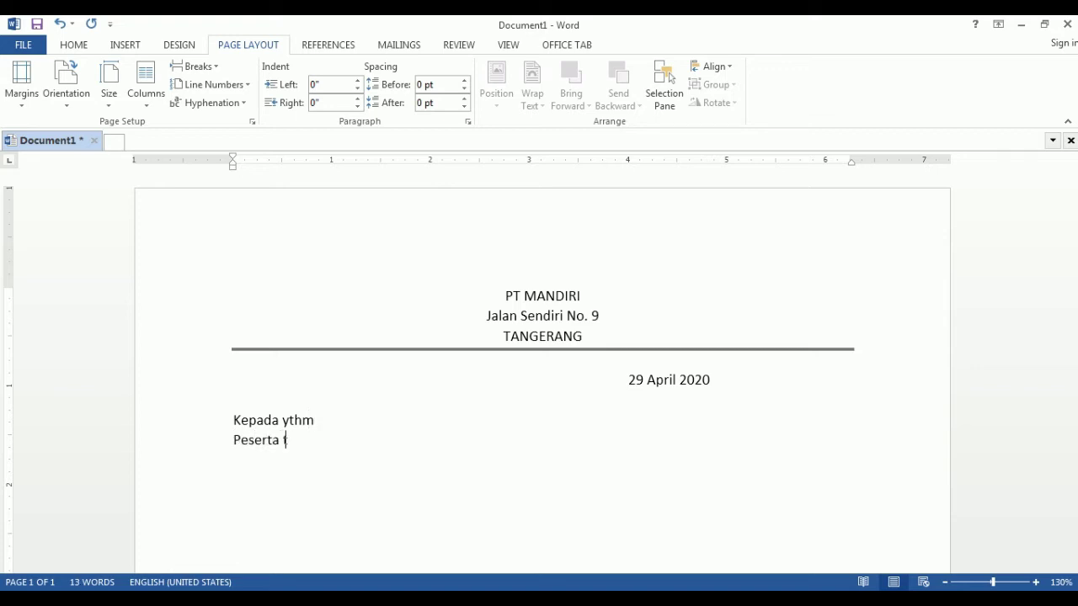
type("raining")
type("di Tang")
type("erang")
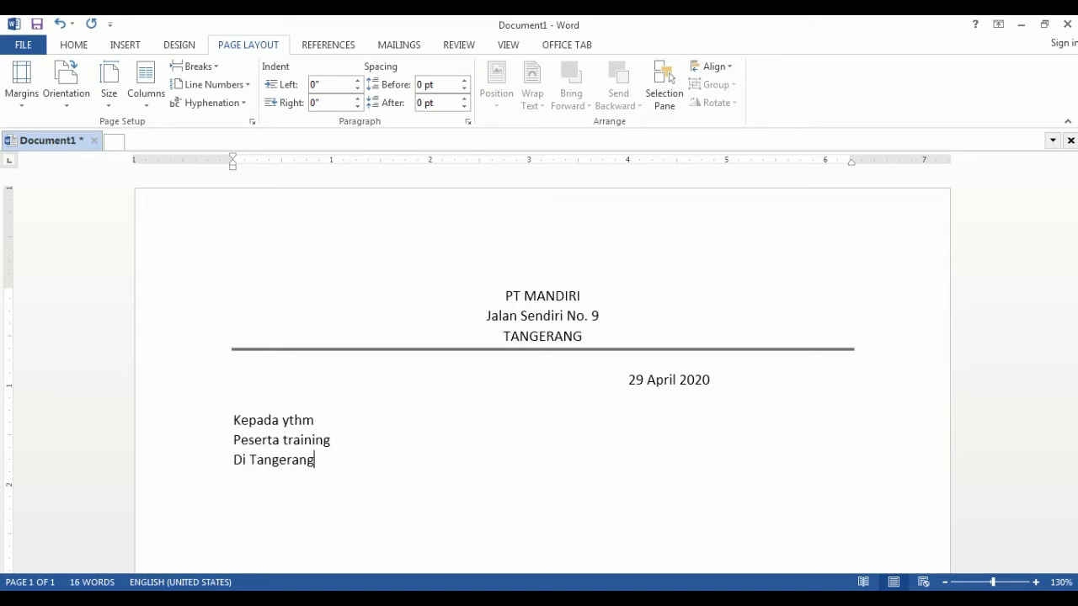
key("Return")
type("Dengan hormat")
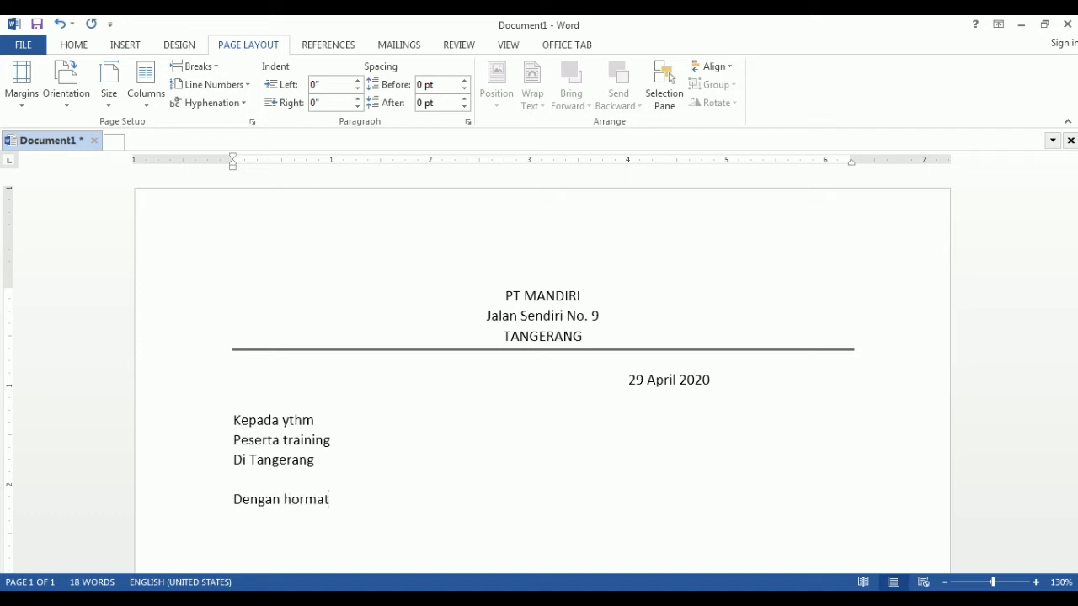
Begin the letter body with "Dalam rangka peningkatan mutu pendidikan, kami bermaksud untuk menyelenggarakan seminar".
type("Dalam rangka ")
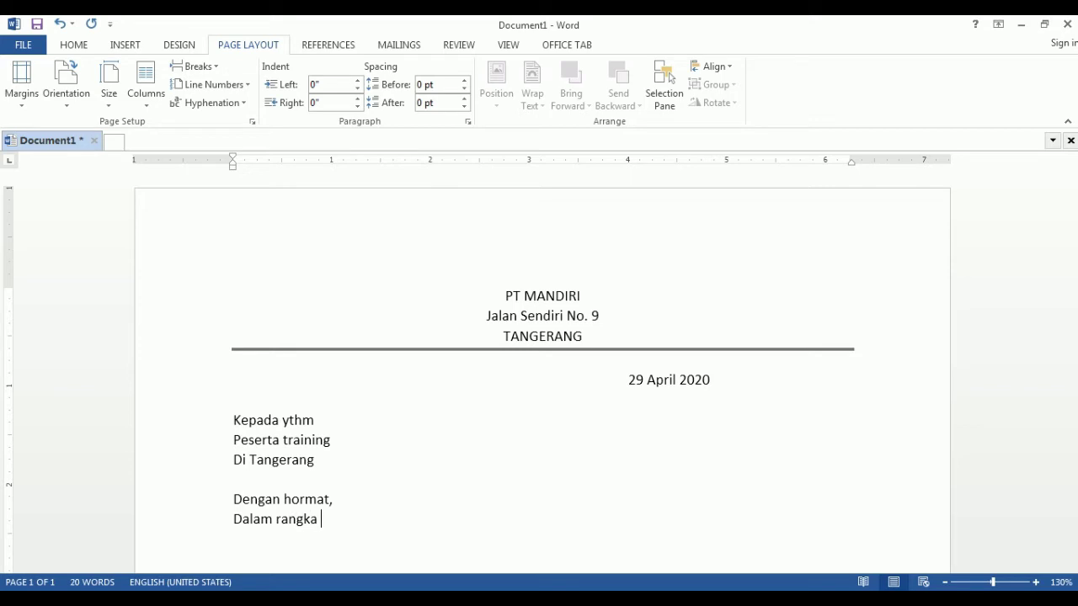
type("peningkatan ")
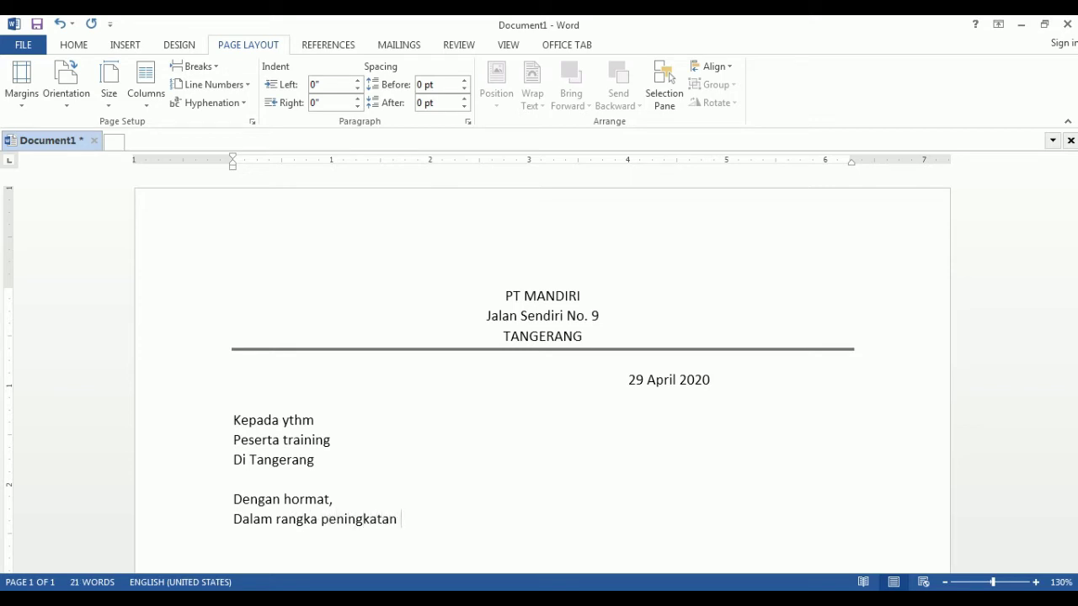
type("mutu pendidikan,")
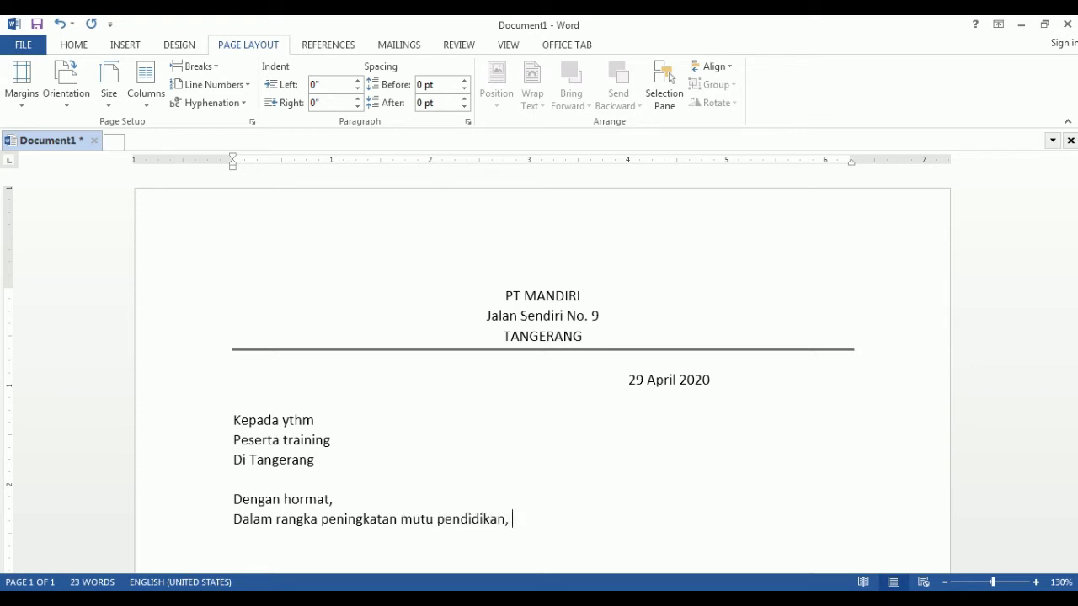
type(" kami bermaksud ")
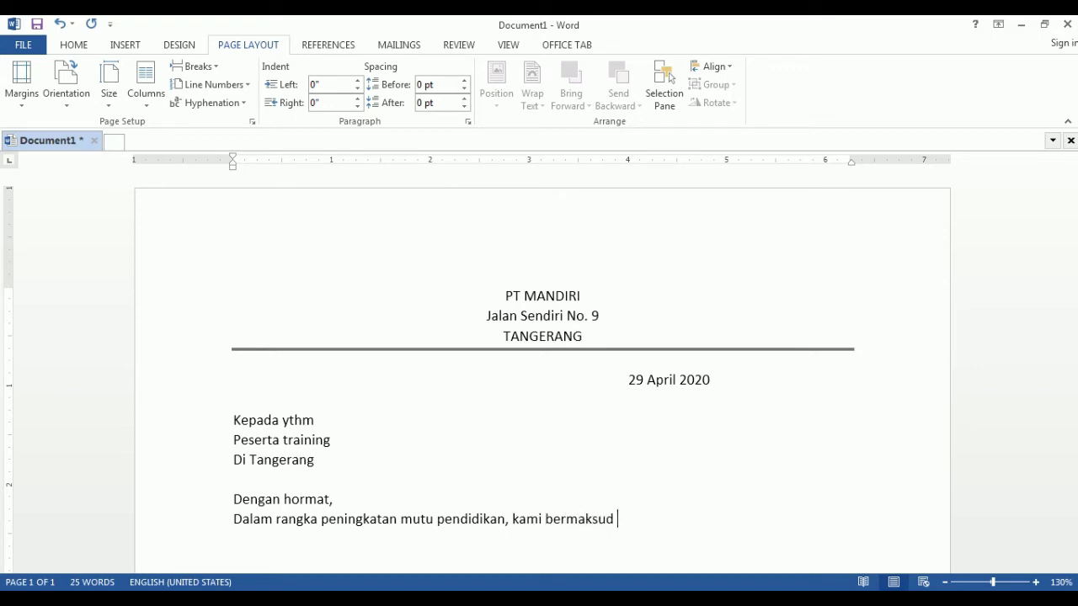
type("untuk menyeleng")
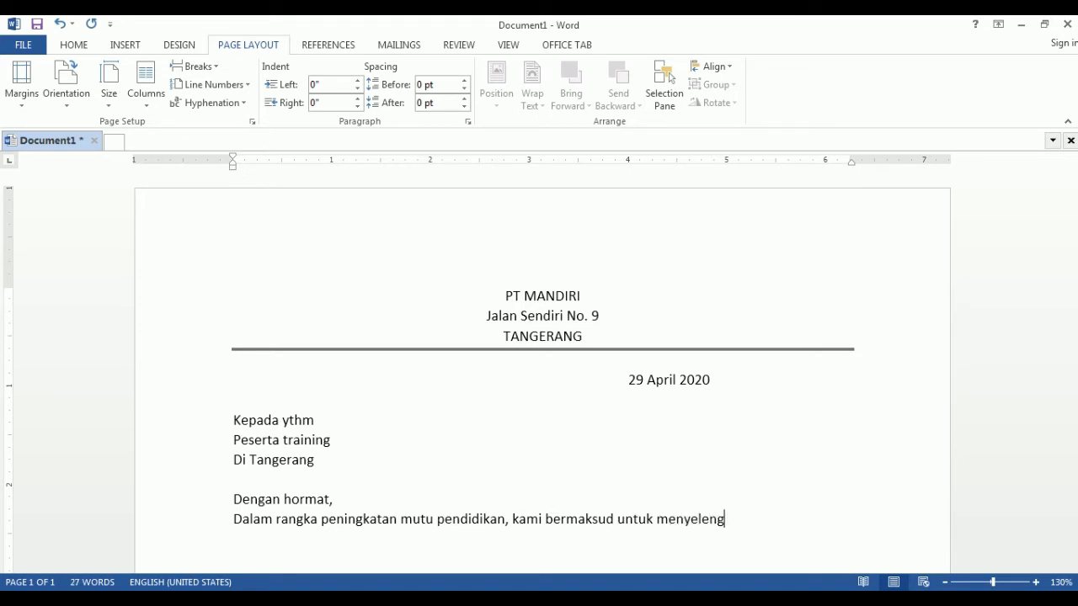
type("garakan seminar ")
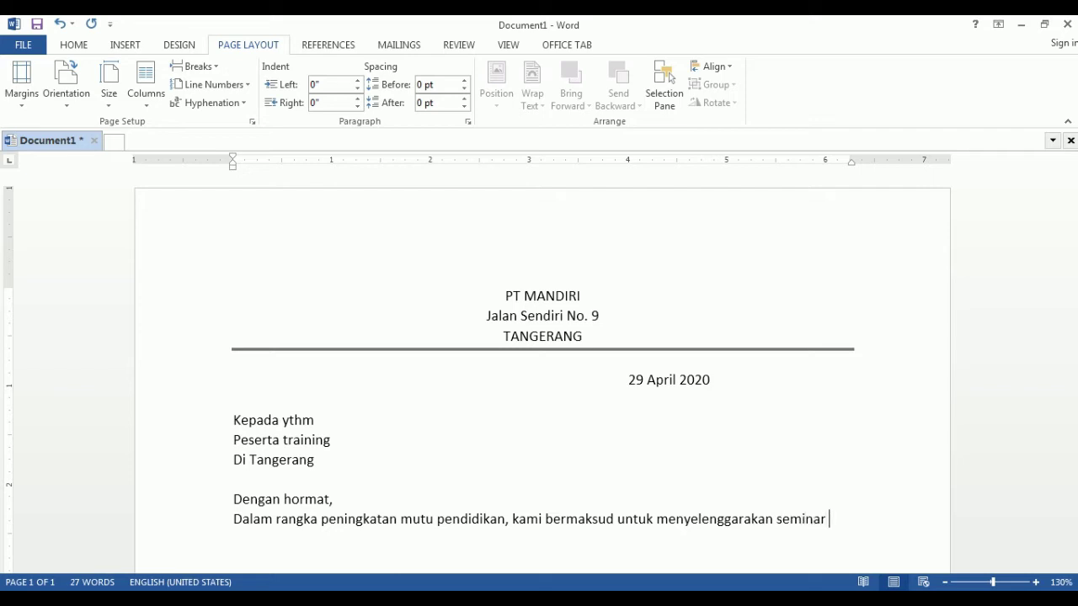
Complete the first body sentence with "agar dapat menambah pengetahuan.".
type("agara d")
key("BackSpace")
key("BackSpace")
key("BackSpace")
type("dapat m")
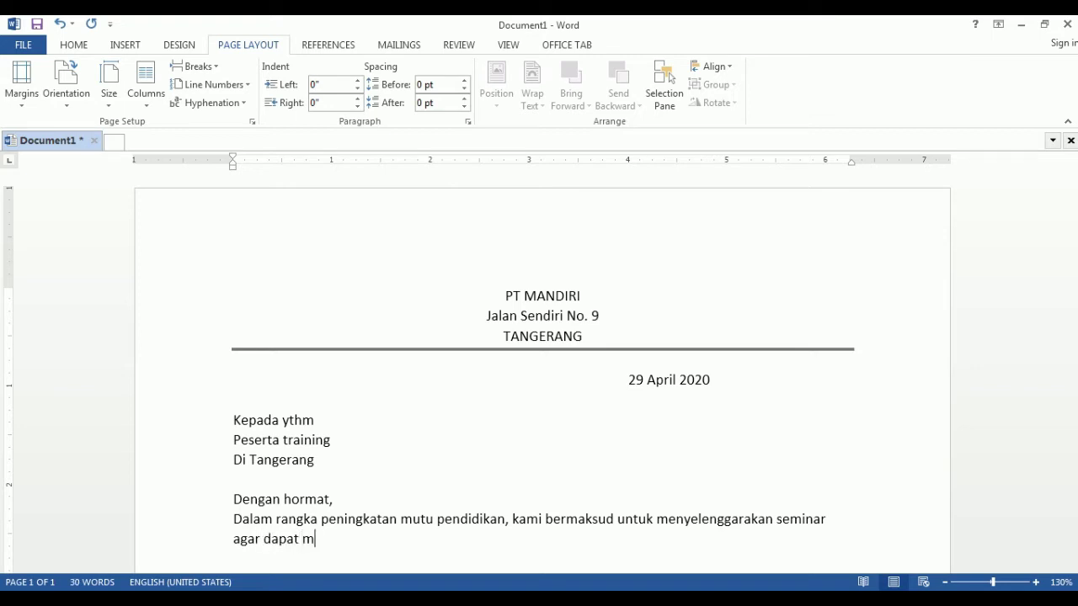
type("enambah pen")
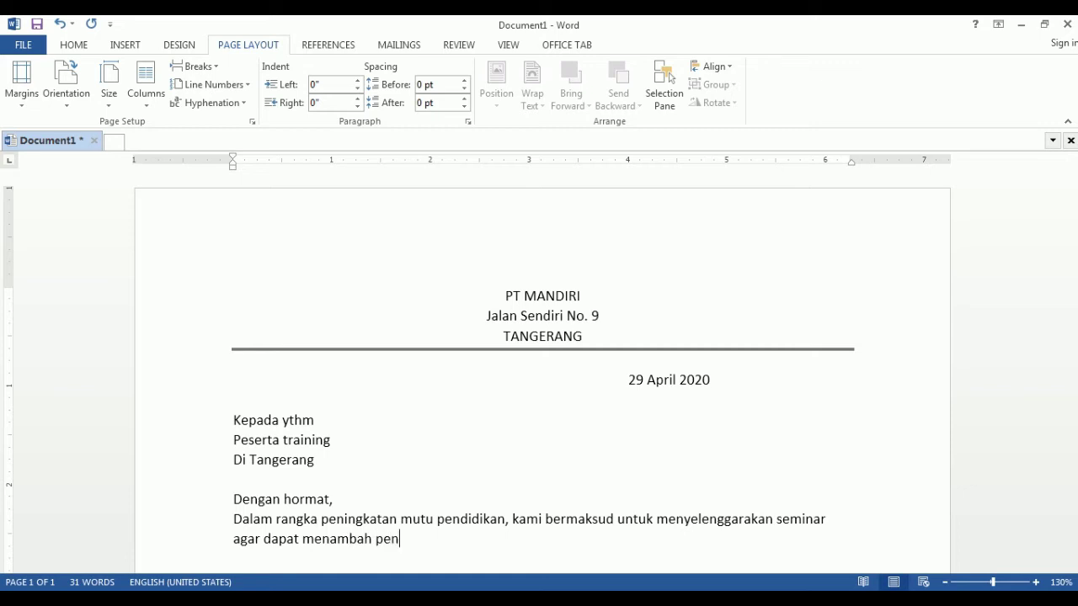
type("getahuan,")
Add the next body text "Seminar dapat diikuti oleh semua peserta training".
type(" Smina")
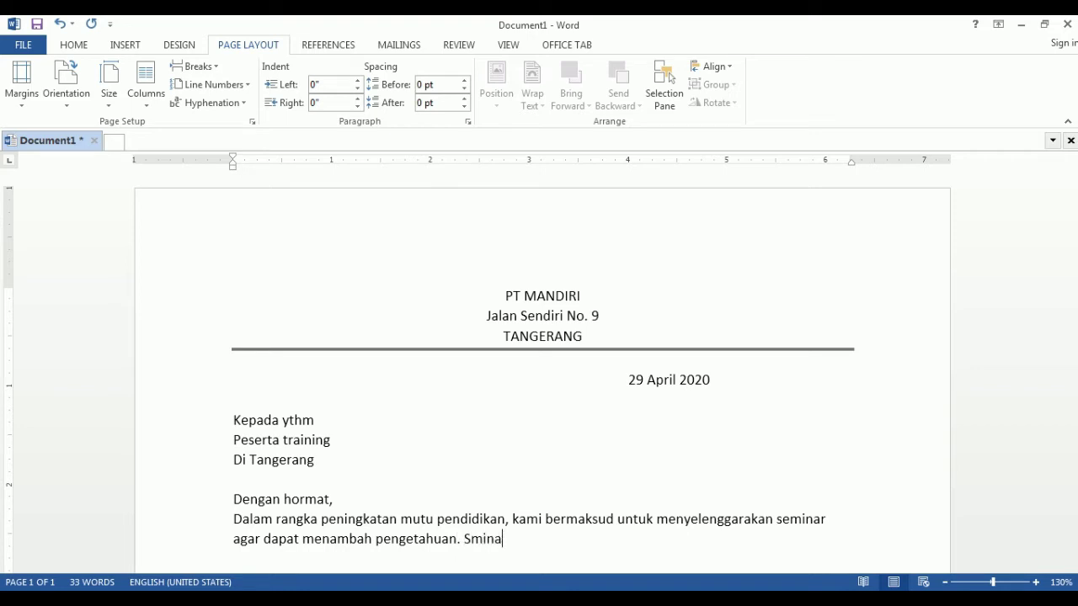
key("BackSpace")
key("BackSpace")
key("BackSpace")
key("BackSpace")
type("eminar dapat di")
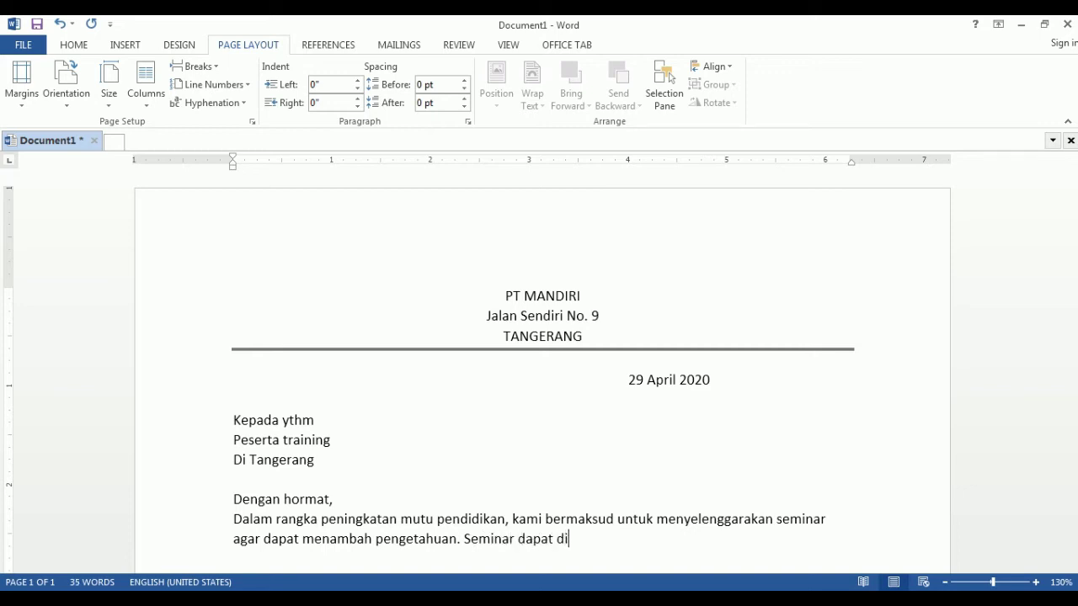
type("ikuti oleh semua ")
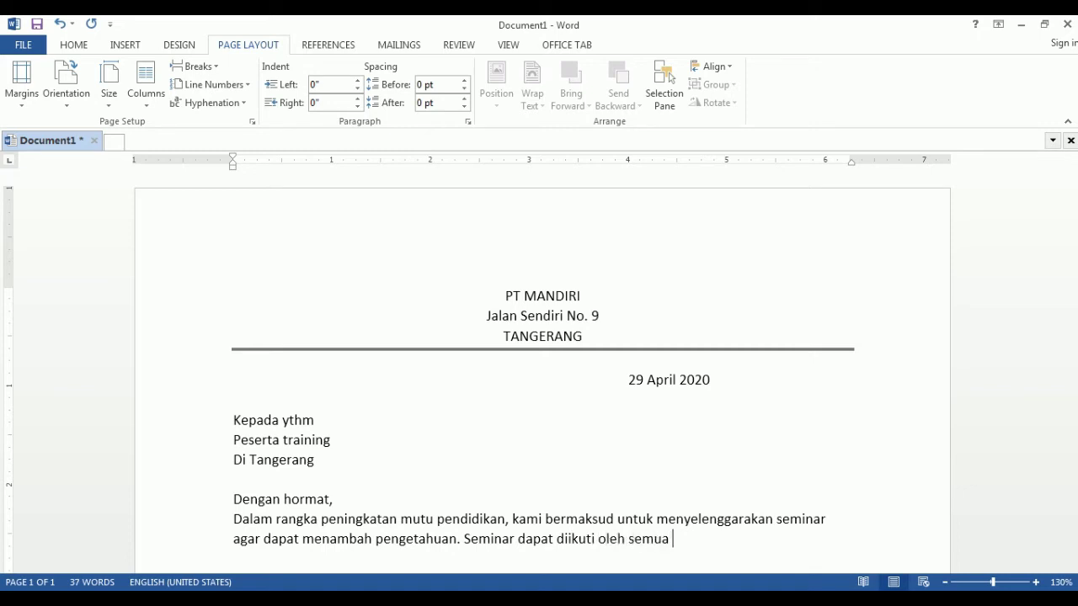
type("peserta training")
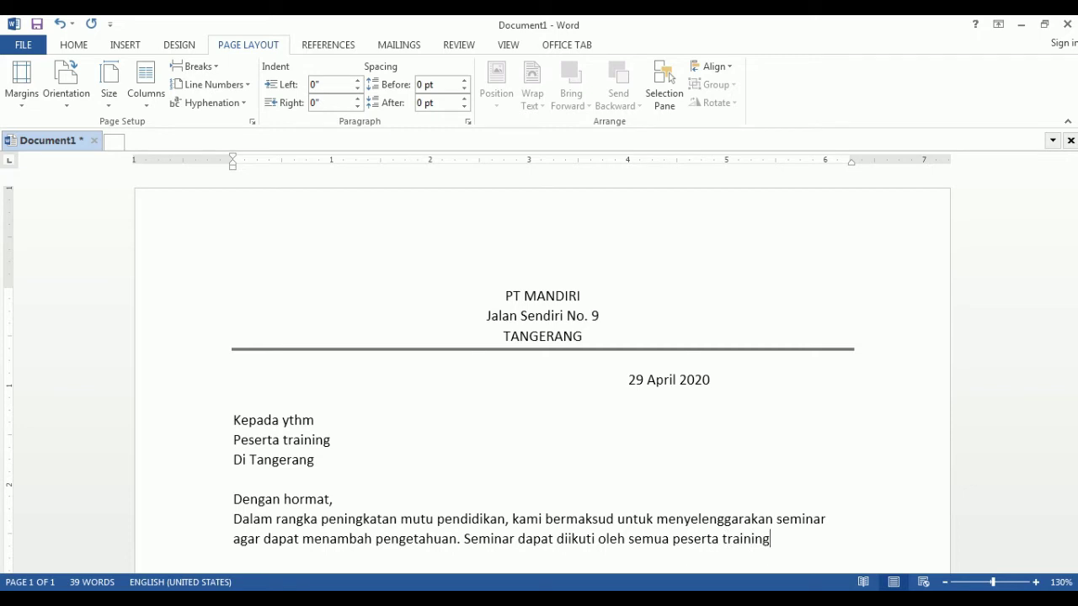
End the "Seminar dapat diikuti" sentence with a period and leave a blank line below the paragraph.
type(".")
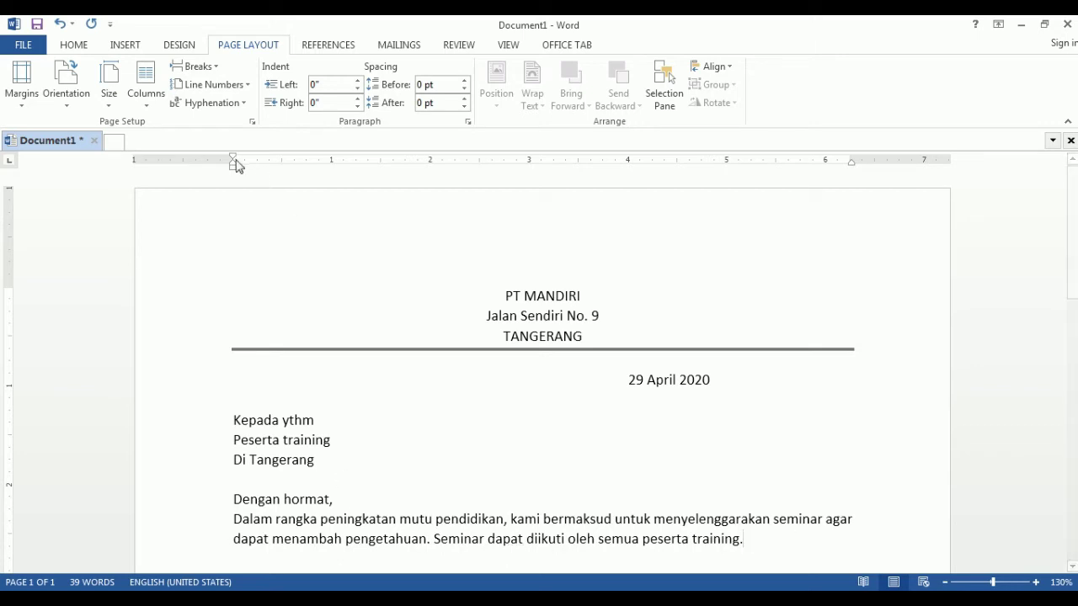
left_click(757, 559)
key("Return")
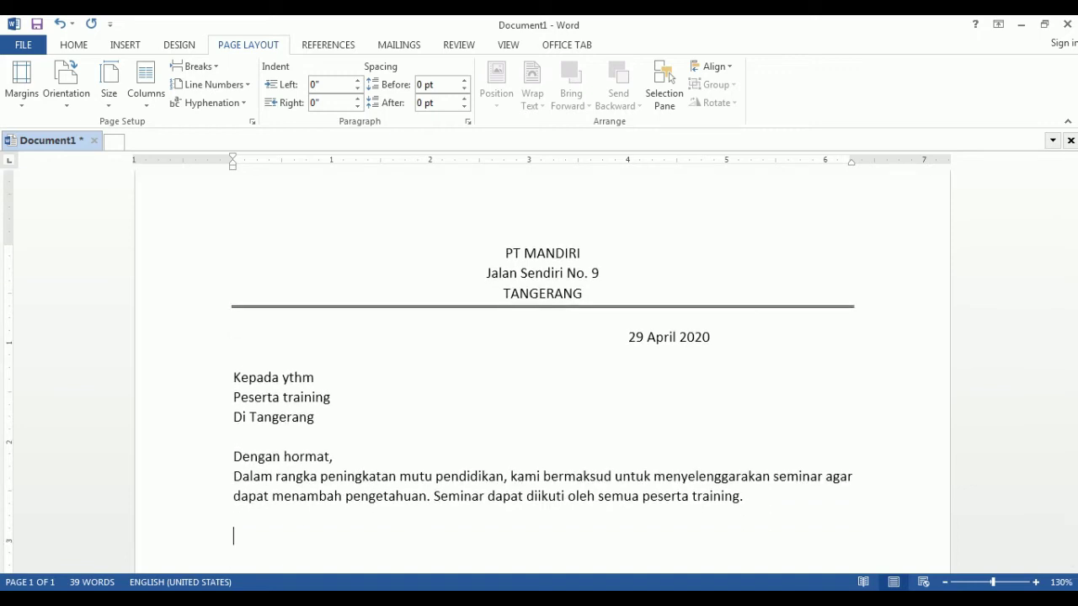
Add the introductory line "Adapun hal-hal lain mengenai training adalah :" below the first body paragraph.
type("Adapun hal lain")
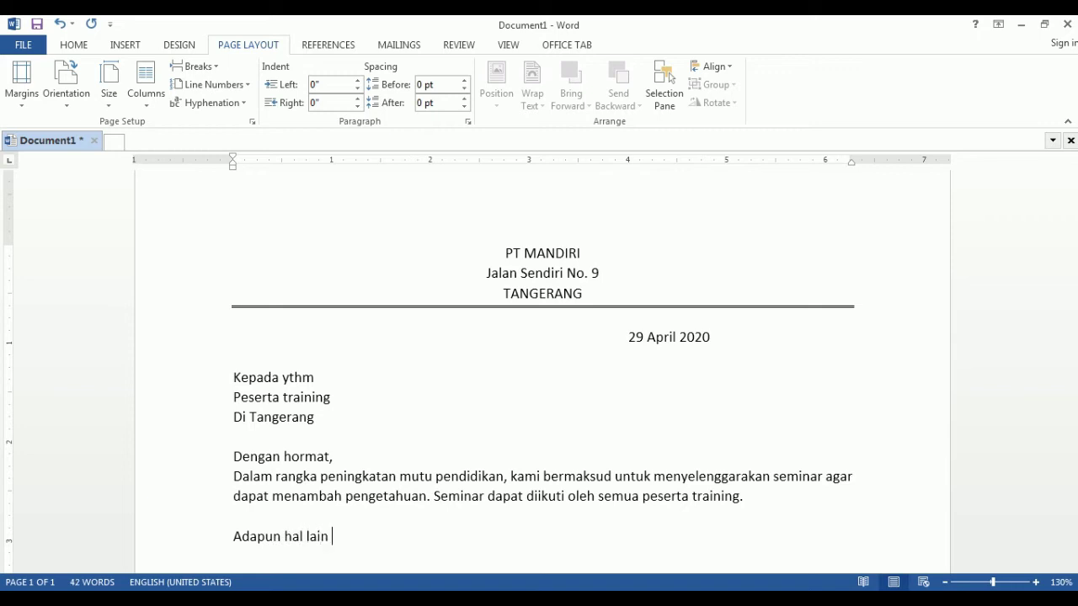
key("BackSpace")
key("BackSpace")
key("BackSpace")
key("BackSpace")
key("BackSpace")
type("-hal")
type("n menge")
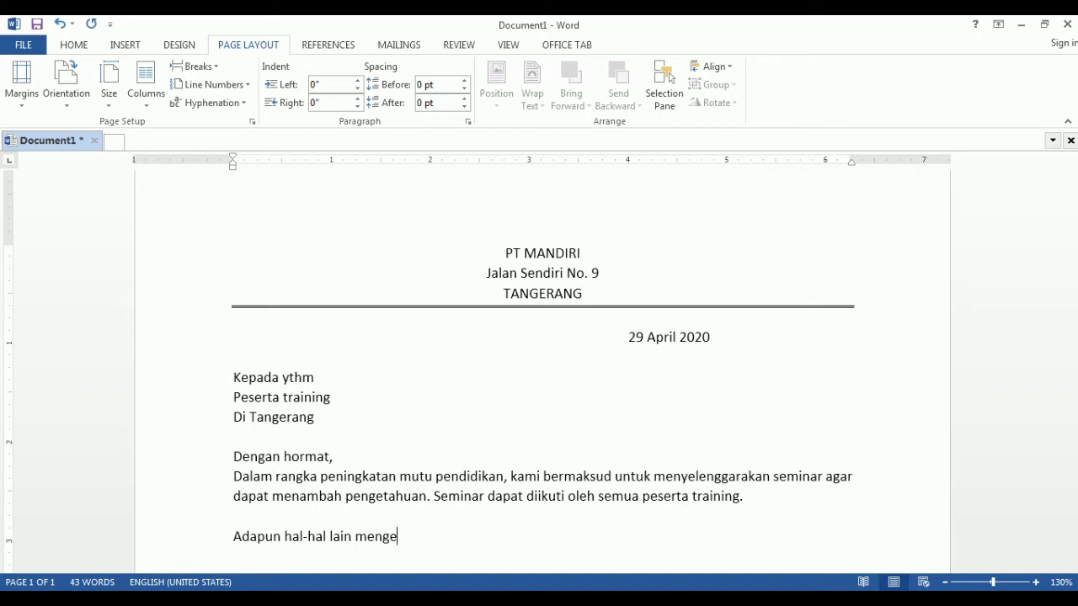
type("nai training adalah")
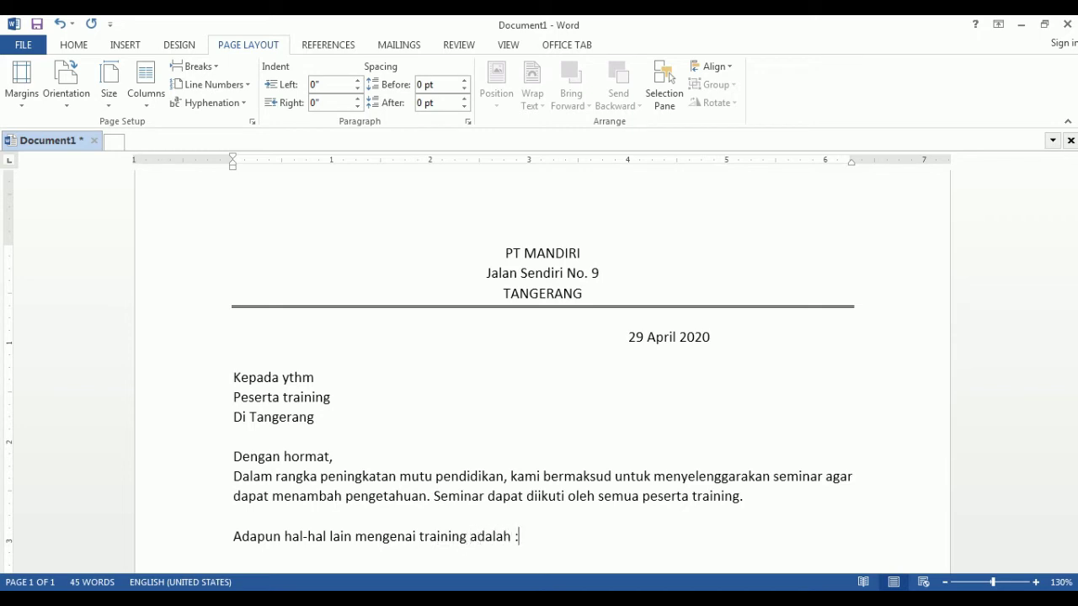
type(" :")
key("Return")
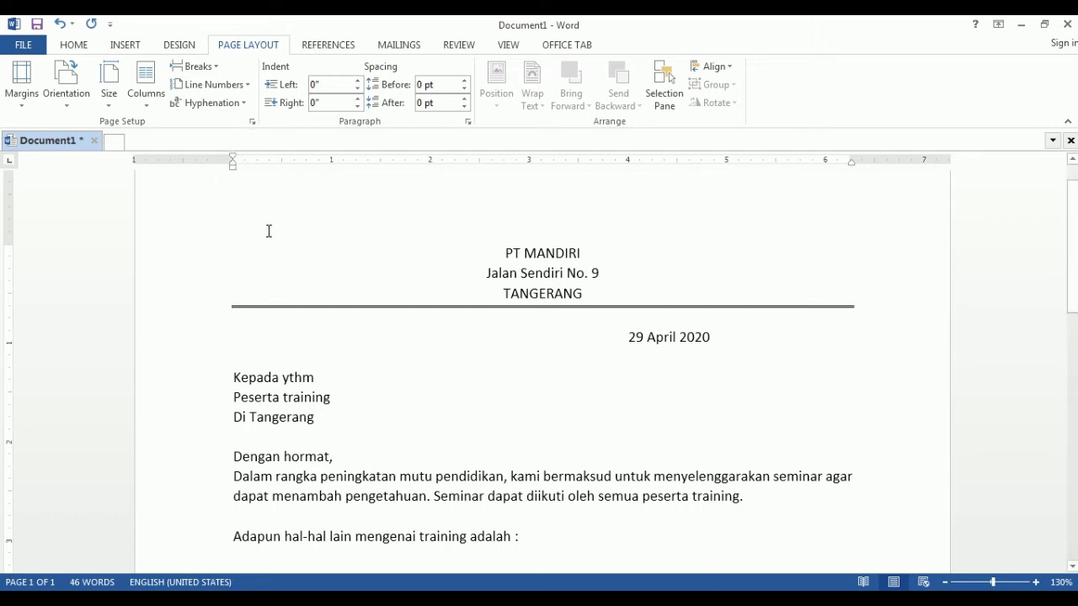
Enter the indented detail line "Topik/Judul" with the tab-aligned value ": Peranan Komputer Pada Perkantoran".
key("Return")
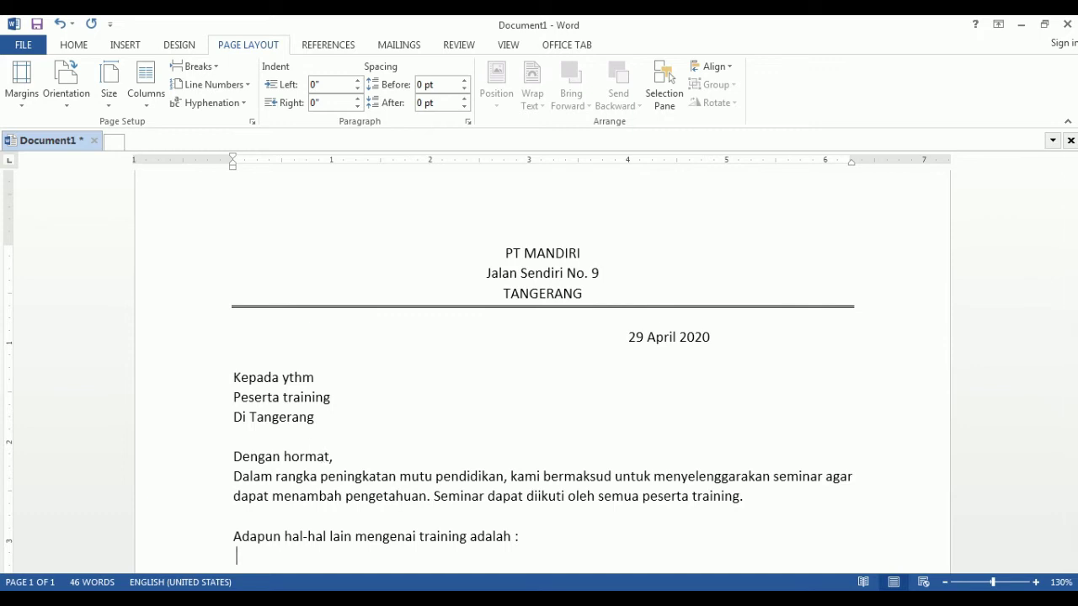
key("Tab")
type("Topik/Judul")
key("Tab")
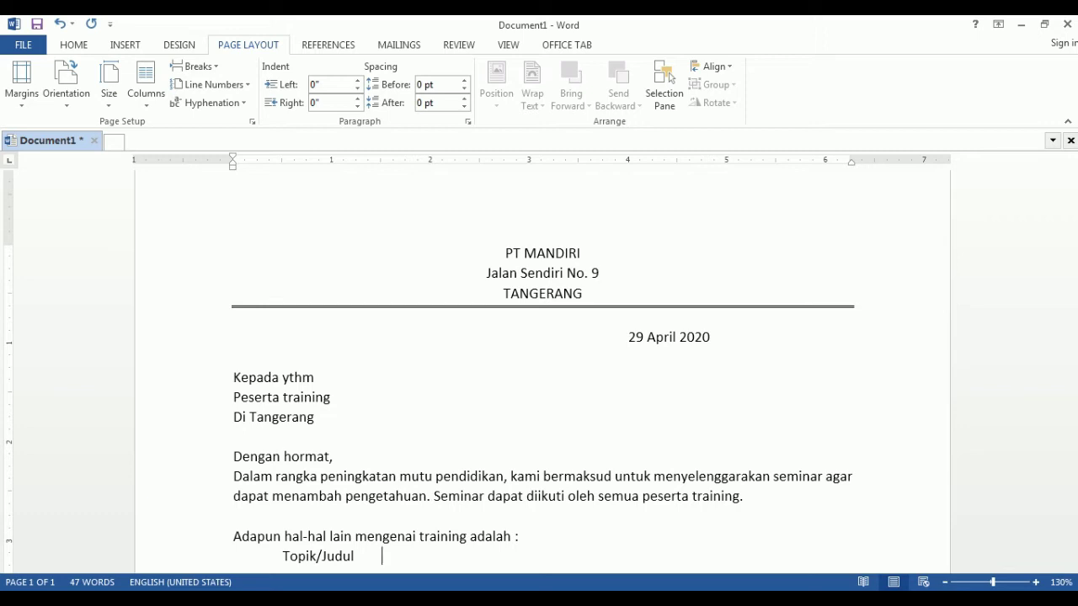
type(": Peranan Kompu")
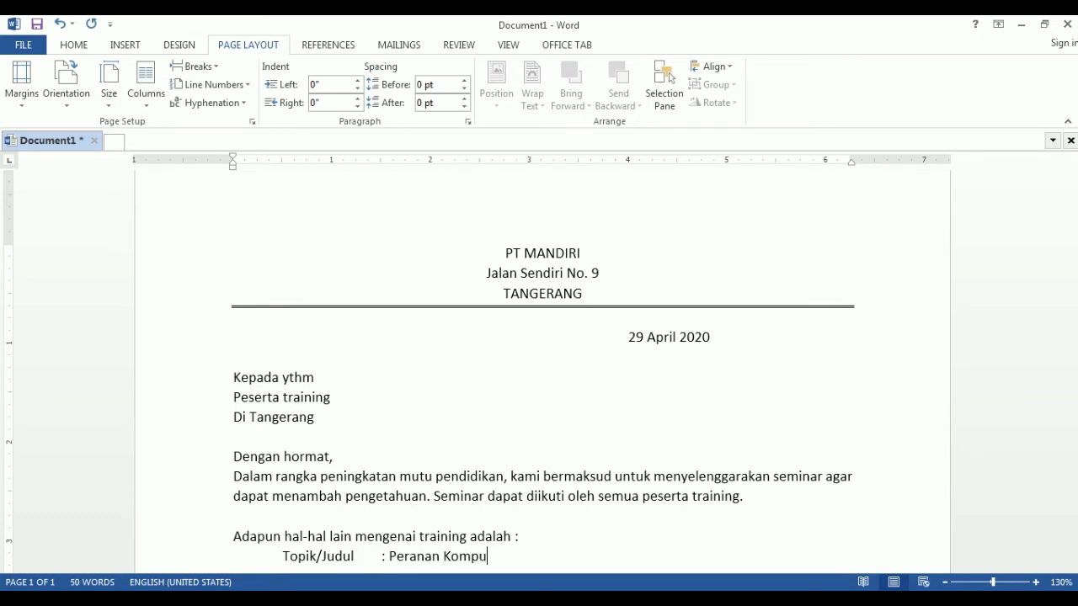
type("ter Pada Perk")
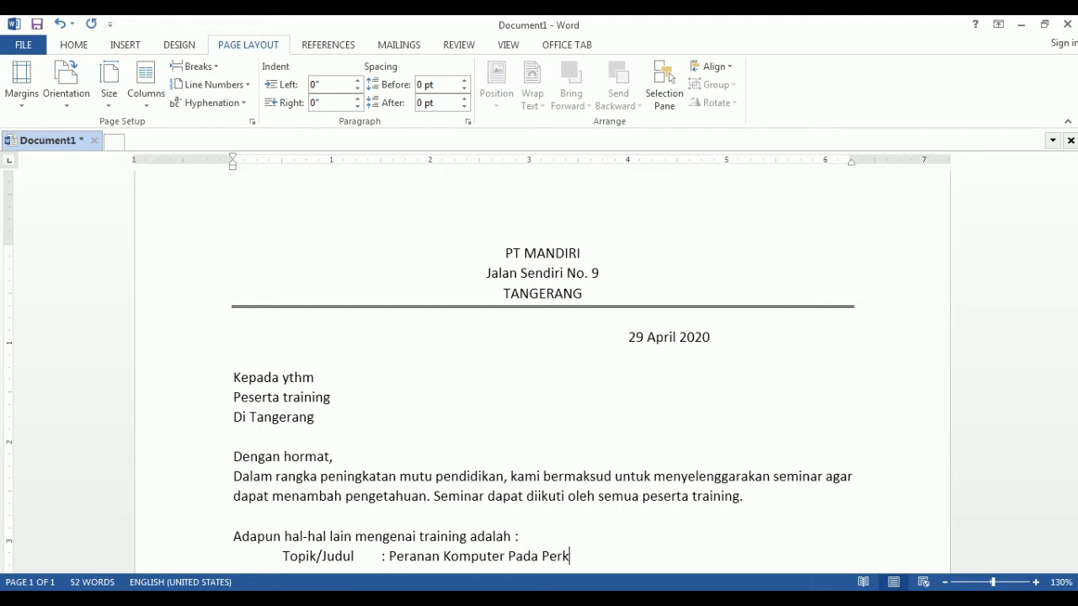
type("antorna")
key("BackSpace")
key("BackSpace")
type("an")
key("Return")
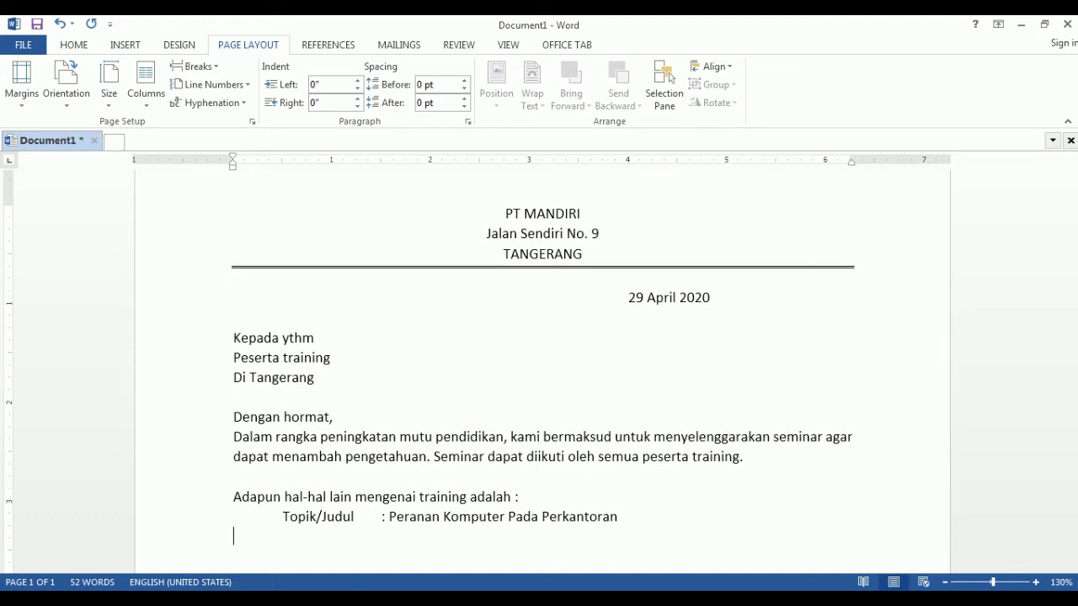
Add the detail line "Tanggal" with the aligned value ": 1 Mei 2020" under the topic.
type("Tanggal")
key("Tab")
type(": 1 Mei")
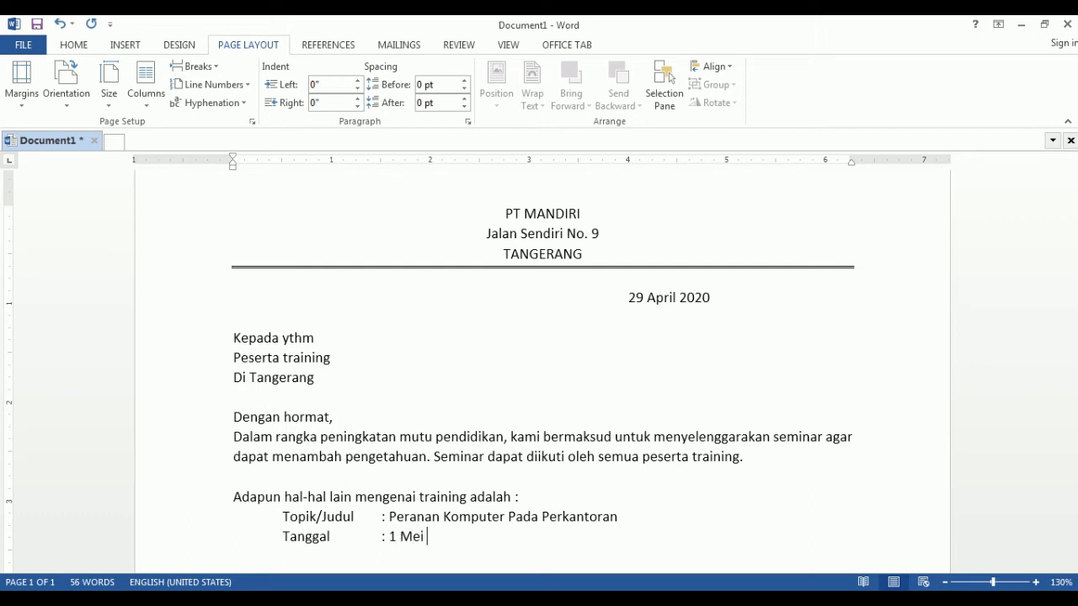
type(" 2020 ")
Add the detail line "Jam" with the aligned value ": 1000 sd selesai" under the date.
type("Jam")
key("Tab")
type(": 1000")
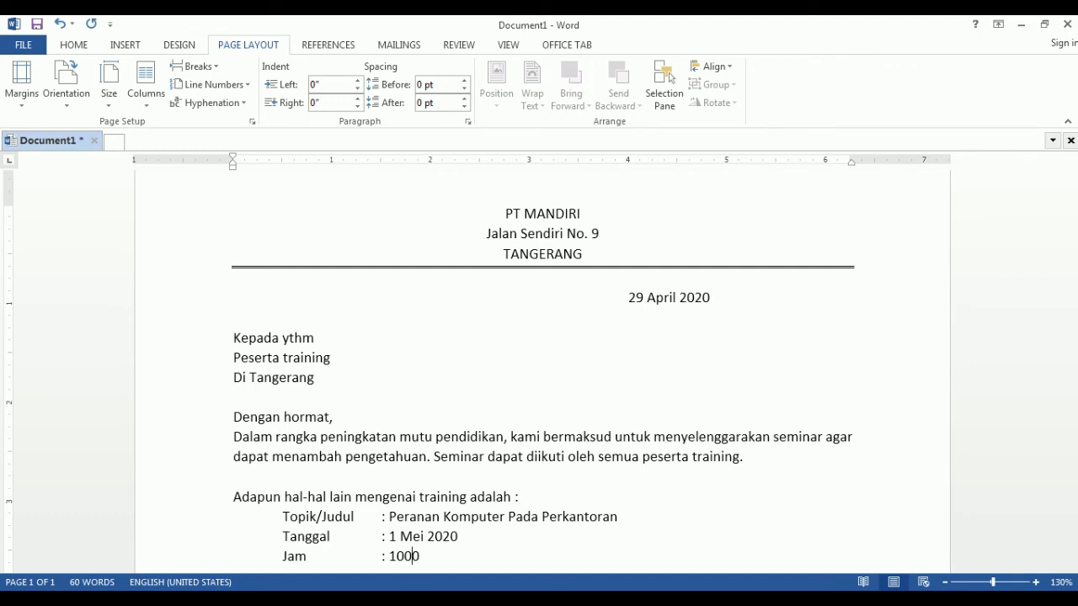
left_click(404, 556)
key("Right")
key("Right")
type("sd selesai")
key("Return")
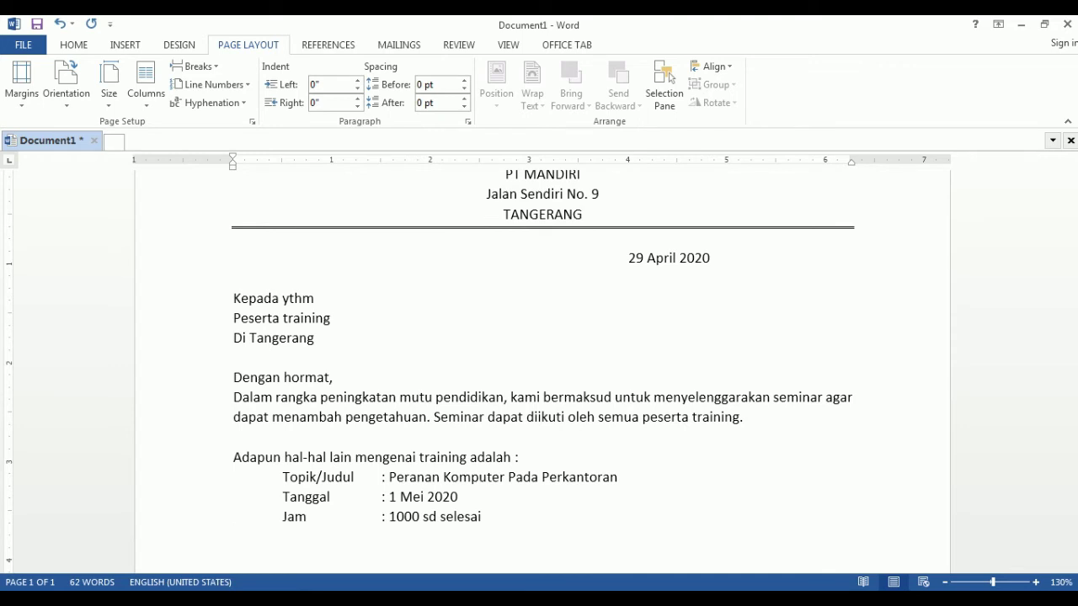
Write the closing sentence "Demikian harap maklum adanya." as a separate paragraph after the detail lines.
type("Demikian harap maklum")
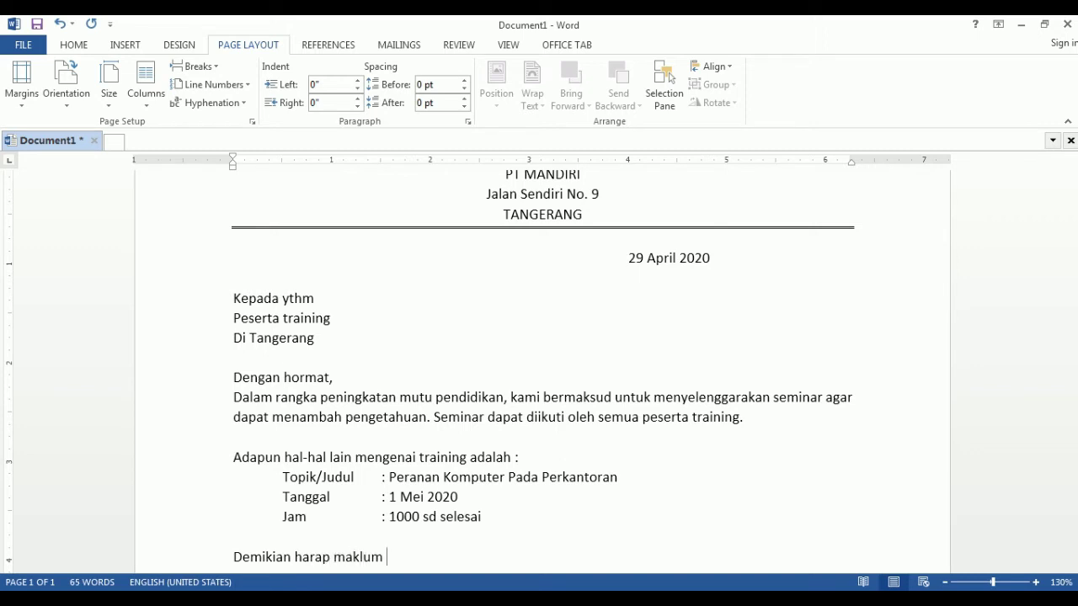
type(" adanya.")
key("Return")
key("Return")
Add the sign-off "Hormat kami," followed after a blank line by the signatory's name and the role "Panitia".
type("Horm")
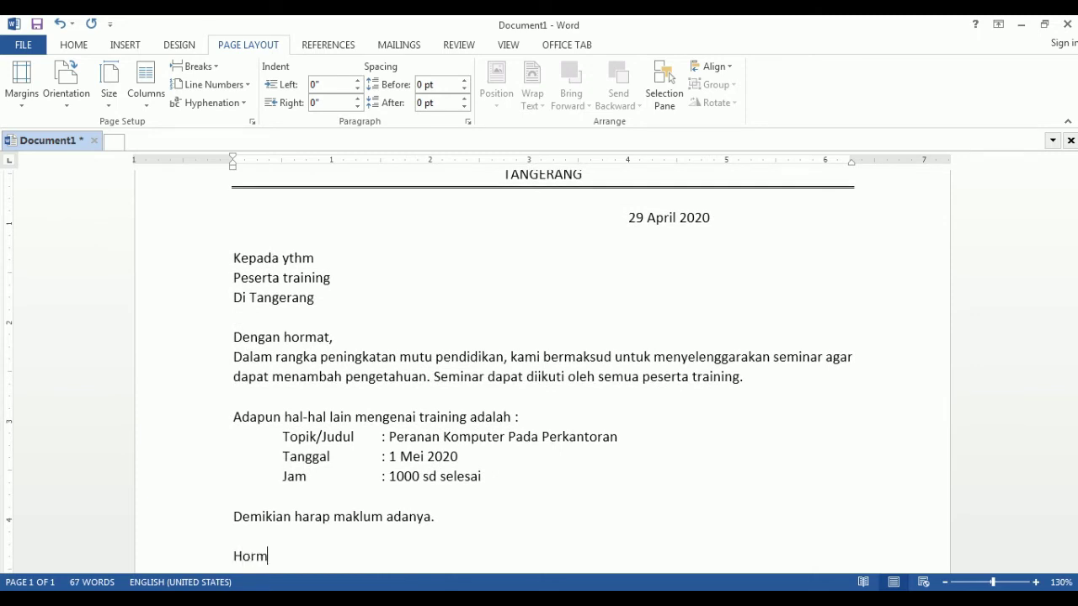
type("at kami,")
key("Return")
key("Return")
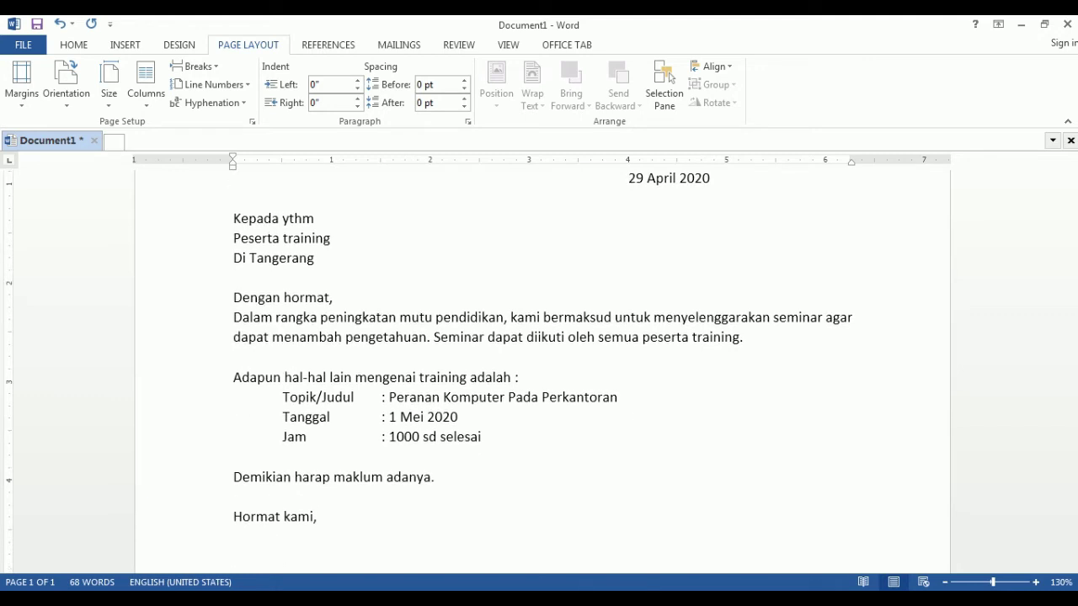
type("Ir. Melati")
key("Return")
type("Panitia")
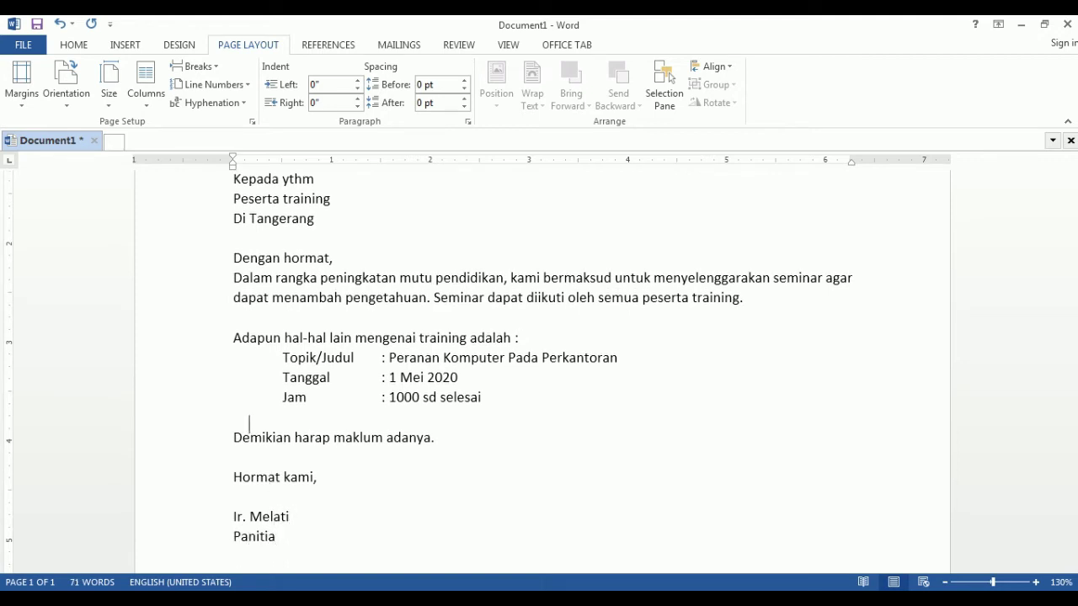
Correct the word "ythm" in the addressee line so that it reads "Kepada Yth,".
scroll(271, 218, "up", 1)
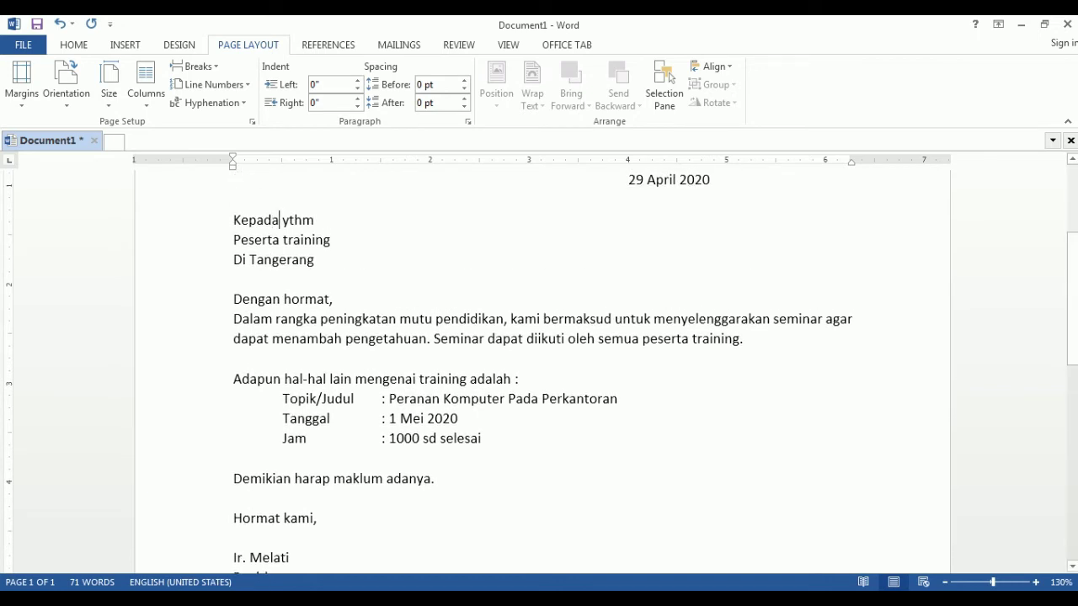
left_click_drag(280, 220, 315, 220)
type("Yth")
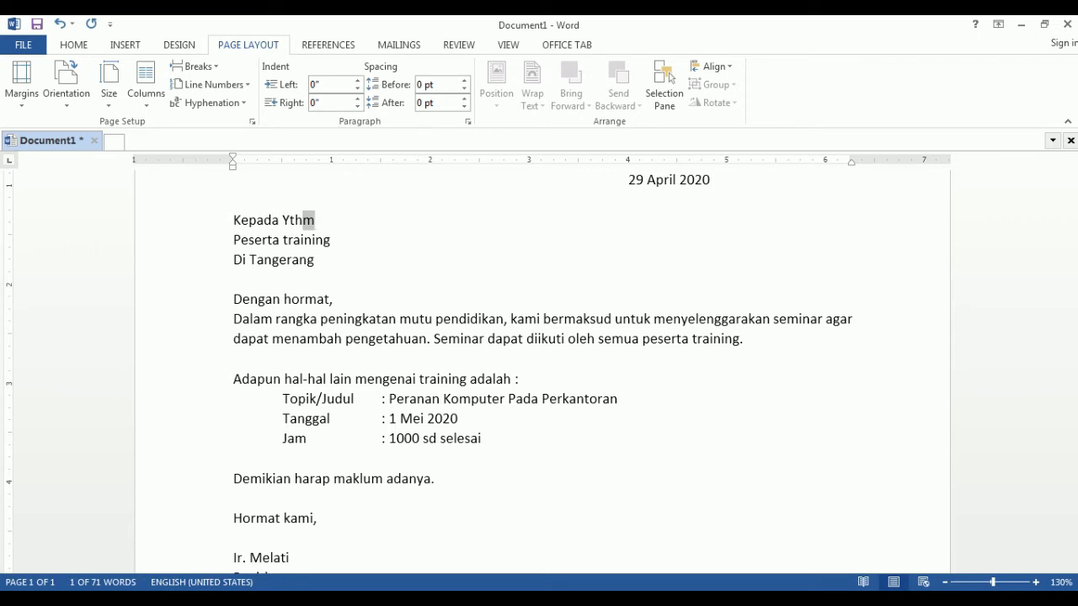
type(",")
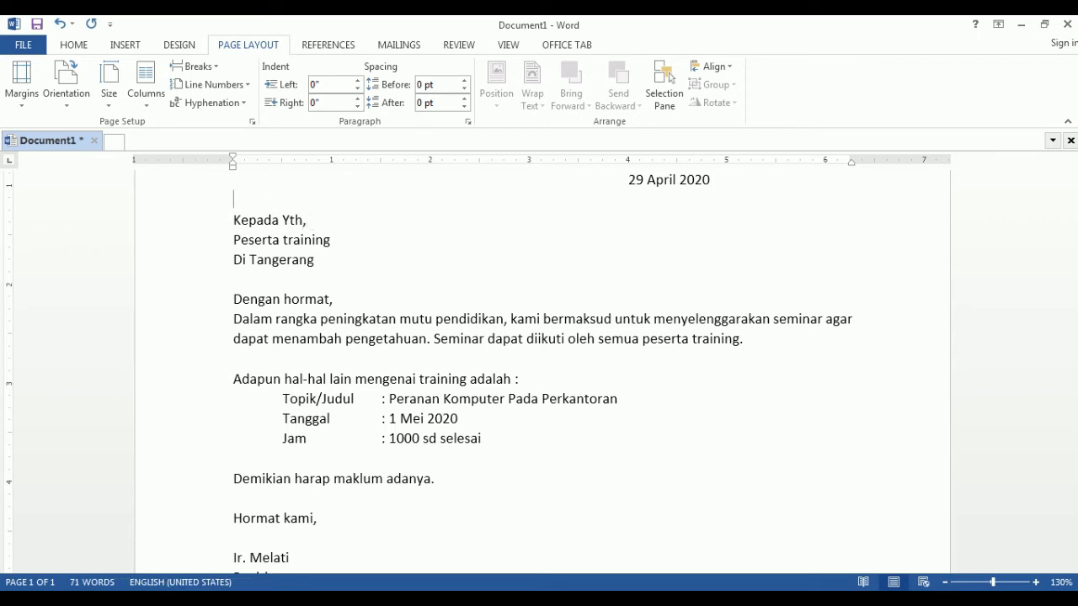
Open the On-Screen Keyboard and use it to enlarge the font of the three letterhead lines step by step.
scroll(538, 362, "up", 2)
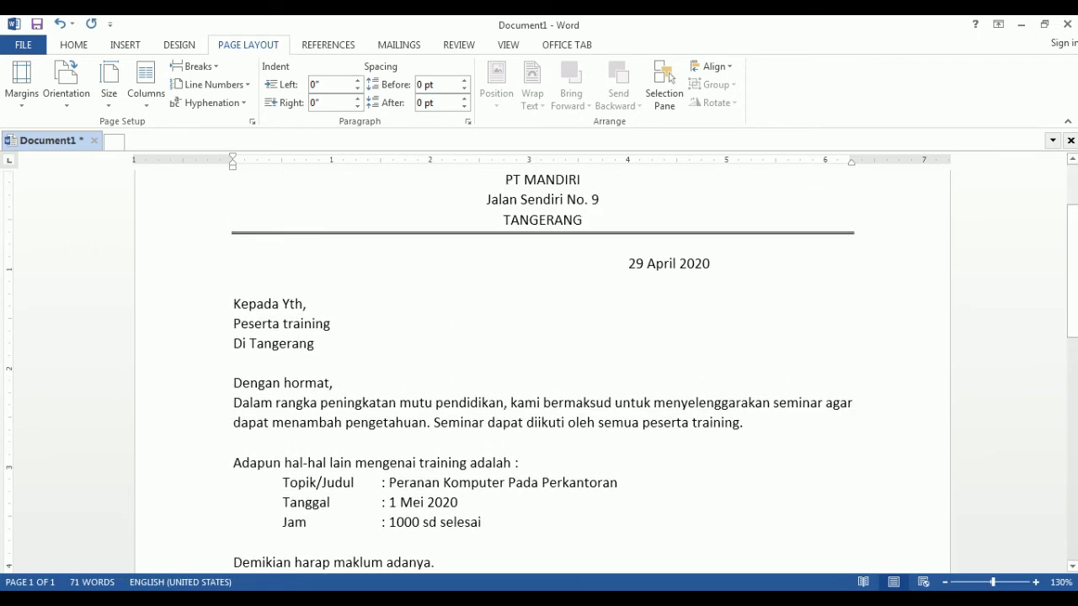
left_click(505, 180)
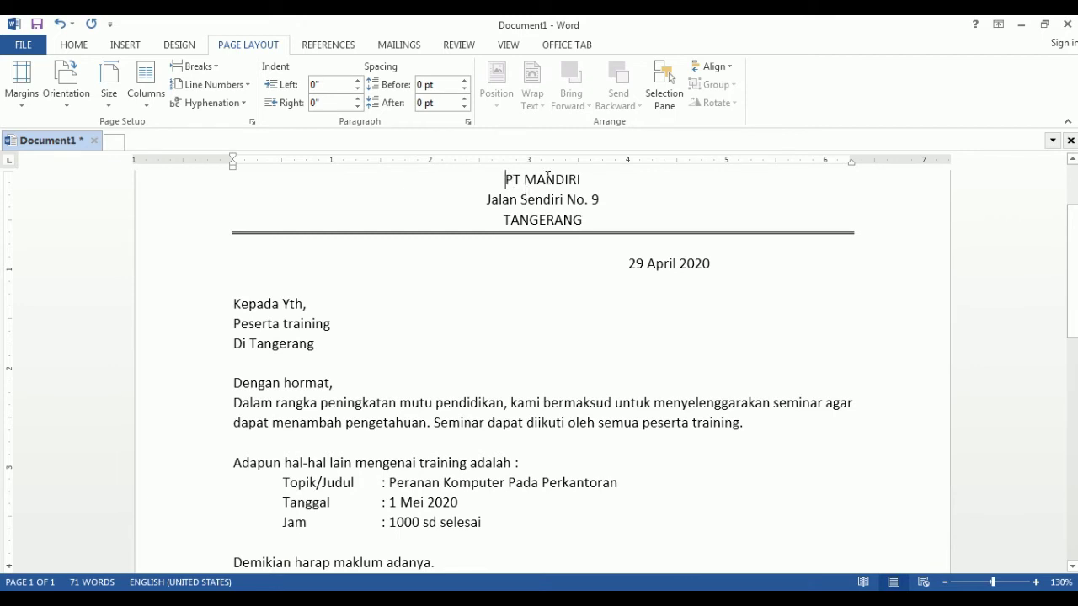
key("shift+Down")
key("shift+Down")
key("shift+Down")
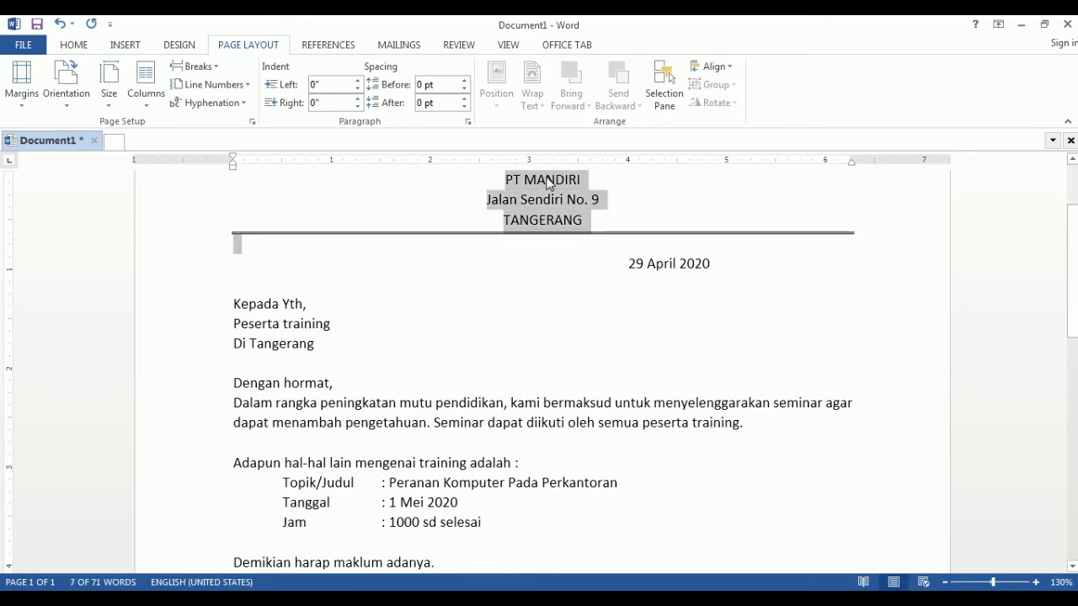
left_click(586, 222, "shift")
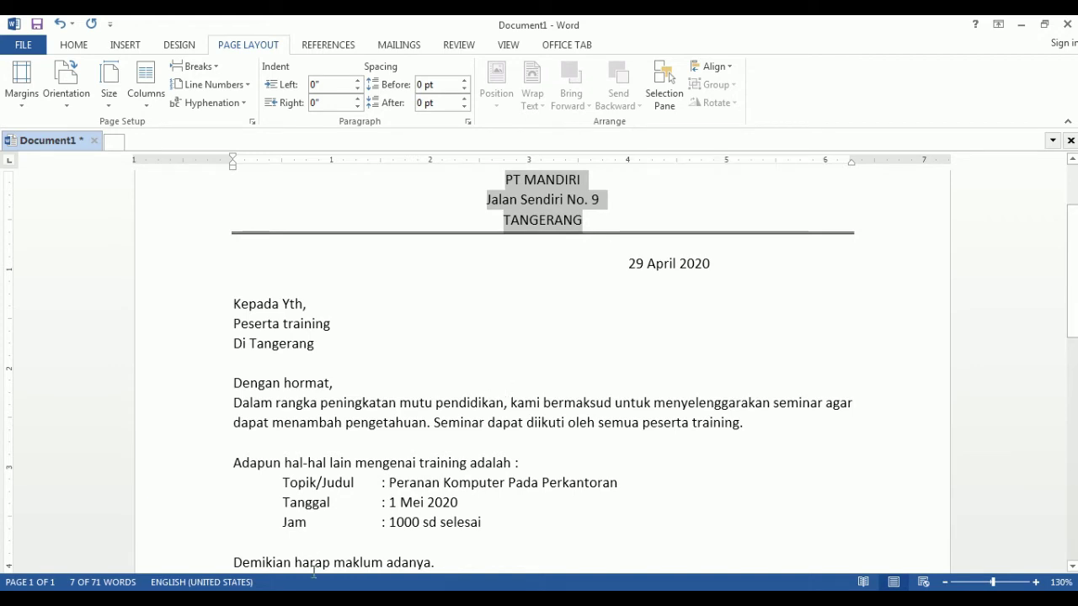
key("ctrl+super+o")
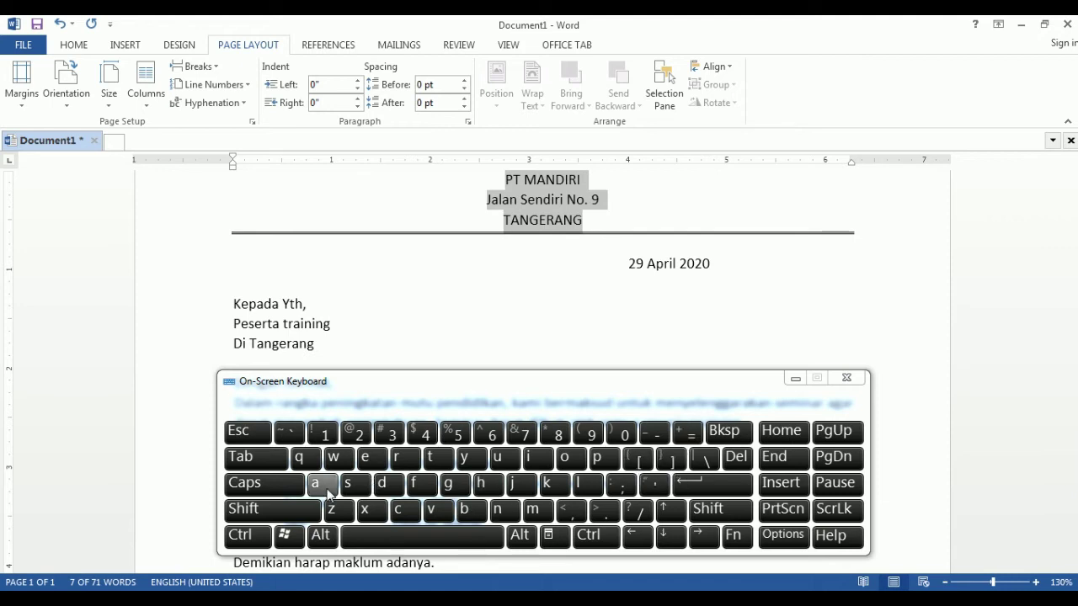
left_click(255, 540)
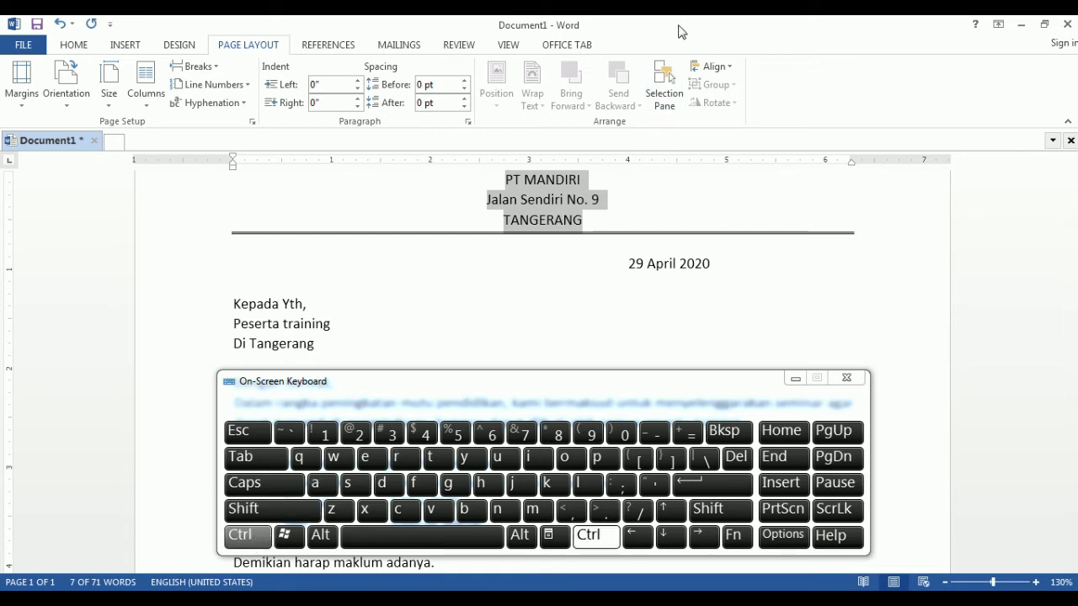
left_click(675, 465)
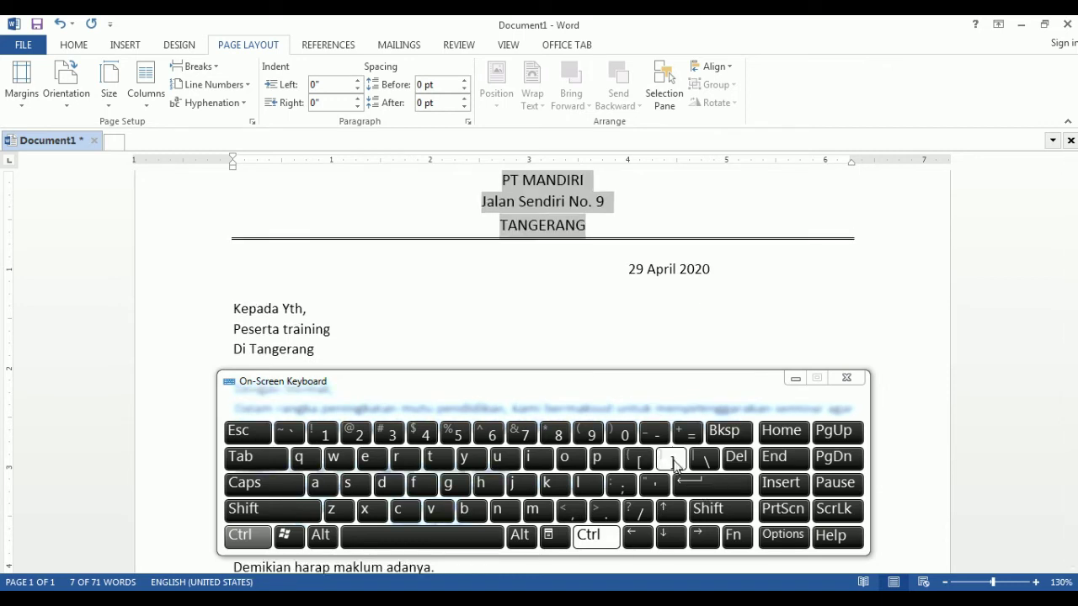
left_click(675, 465)
left_click(675, 465)
left_click(675, 464)
left_click(676, 465)
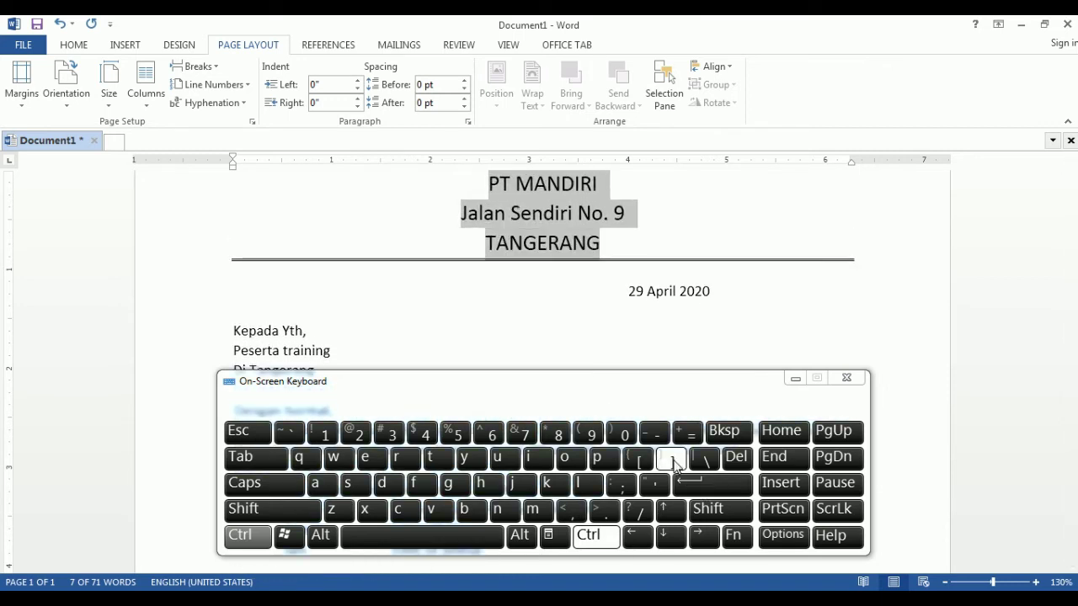
left_click(675, 465)
left_click(676, 465)
left_click(675, 465)
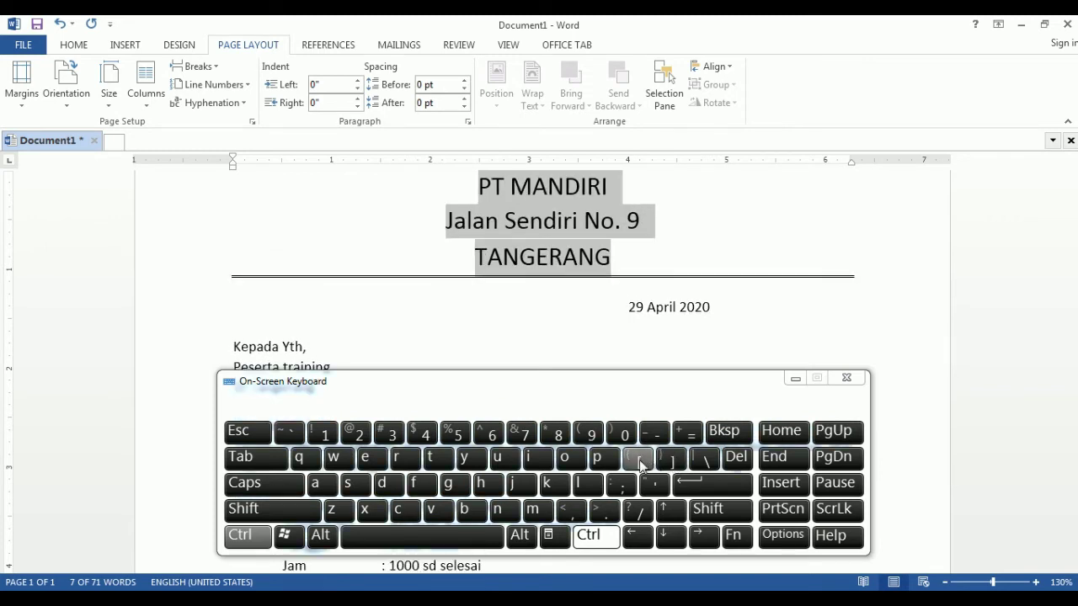
Reduce the letterhead's font size until it is only slightly larger than the body text, and deselect it.
left_click(640, 464)
left_click(640, 464)
left_click(640, 464)
left_click(640, 464)
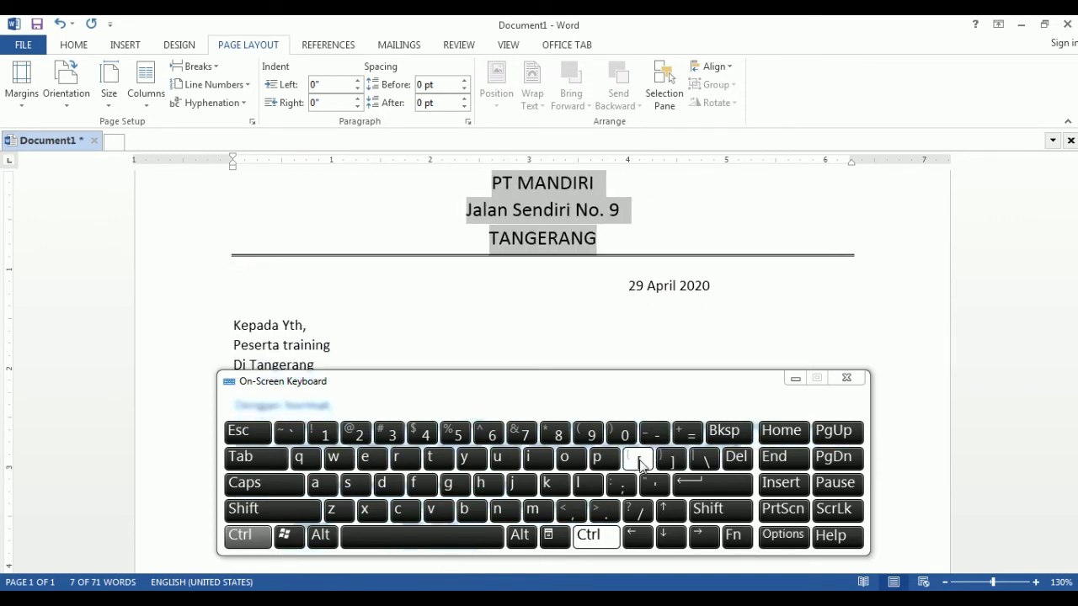
left_click(639, 465)
left_click(640, 465)
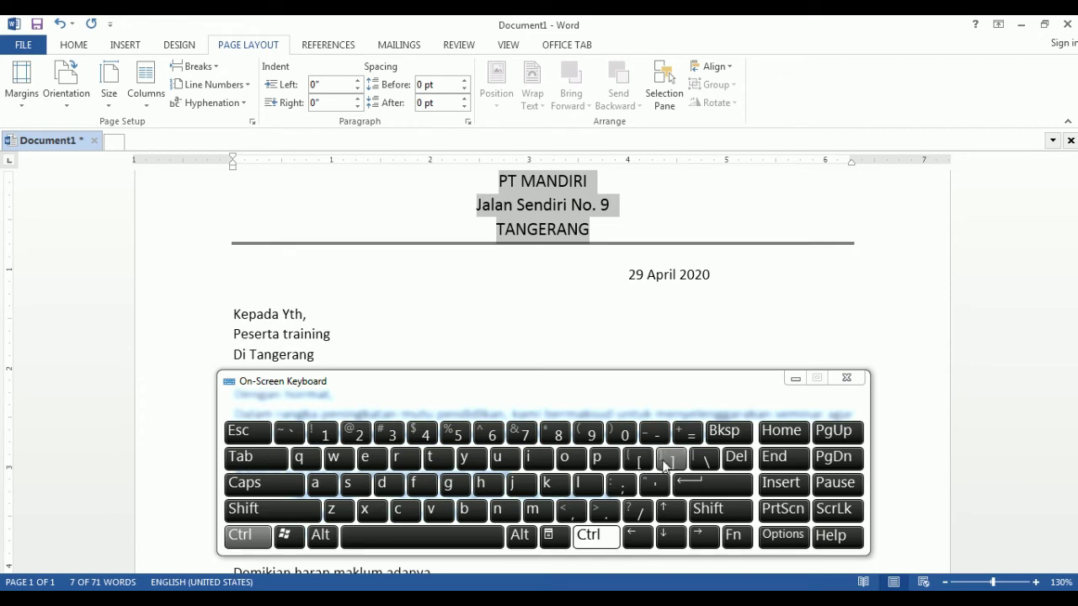
left_click(671, 465)
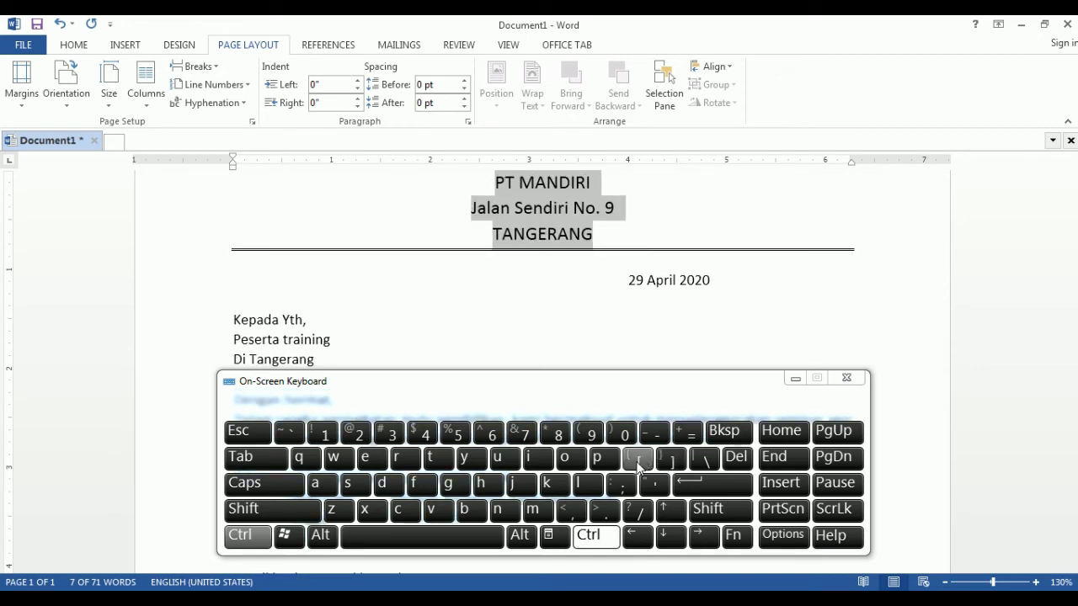
left_click(639, 465)
left_click(671, 465)
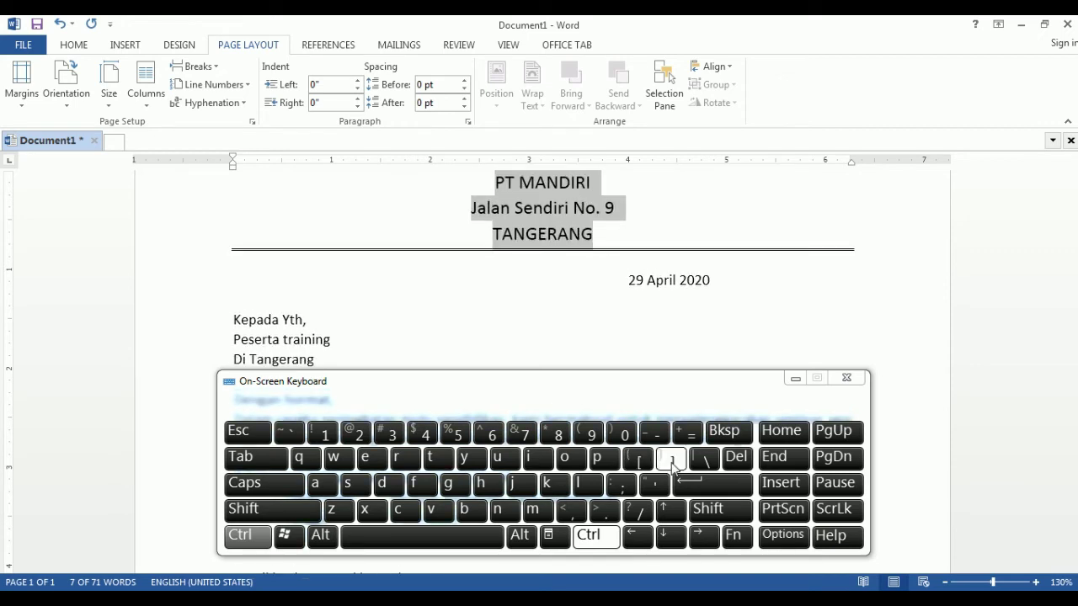
left_click(504, 333)
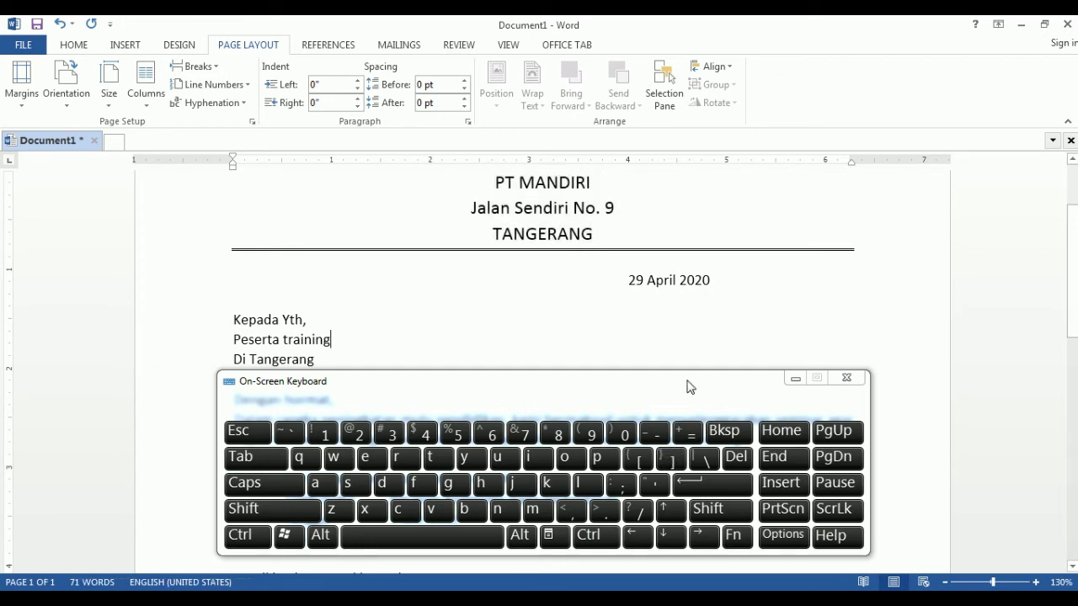
Minimize the On-Screen Keyboard and make the three addressee lines from "Kepada Yth," to "Di Tangerang" bold.
left_click(795, 381)
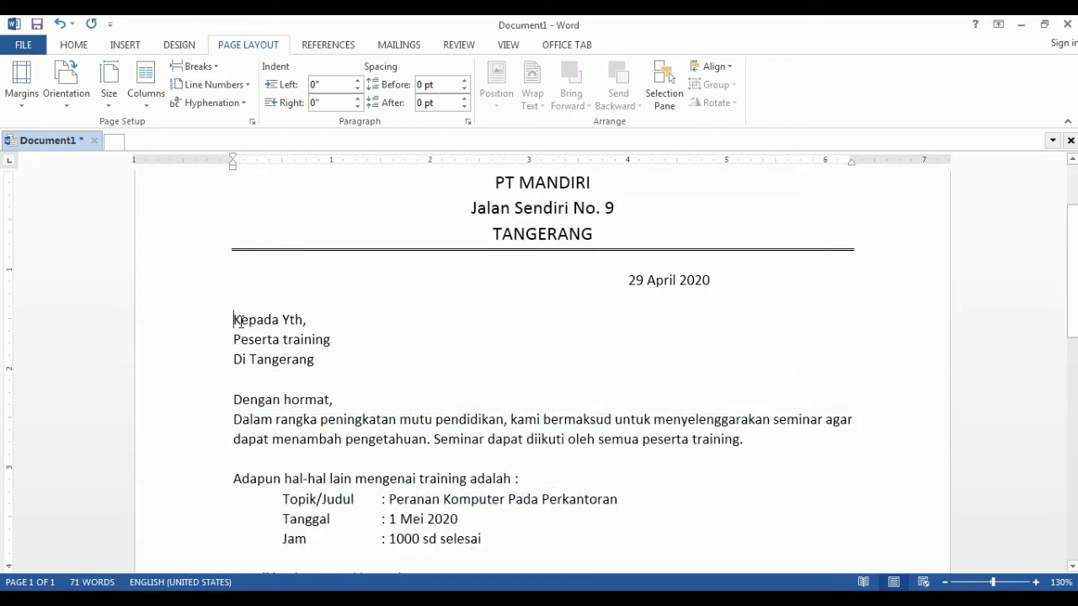
left_click_drag(233, 320, 314, 368)
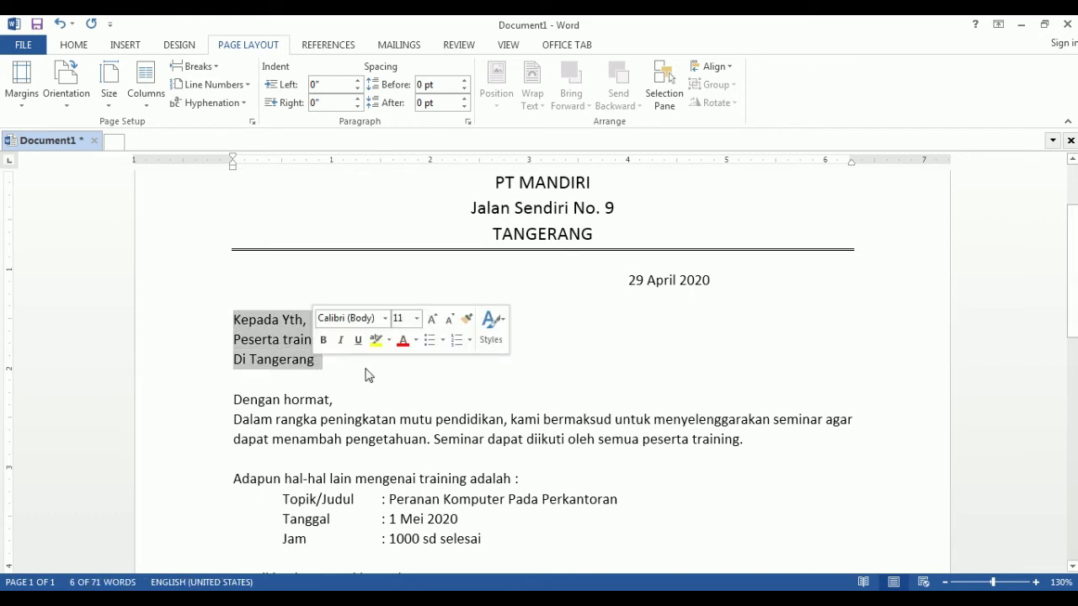
left_click(323, 340)
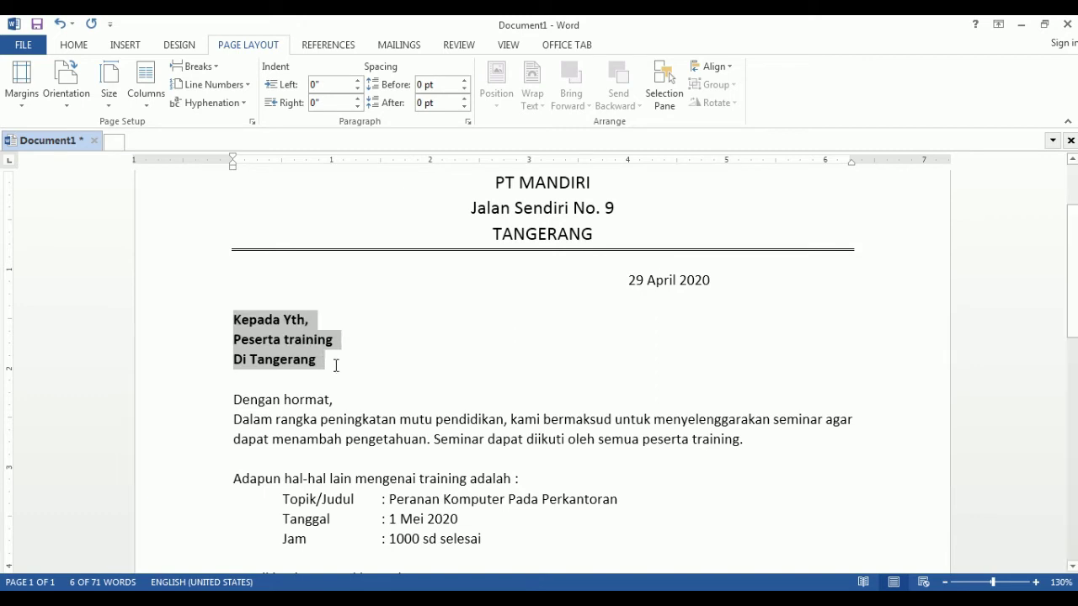
left_click(335, 365)
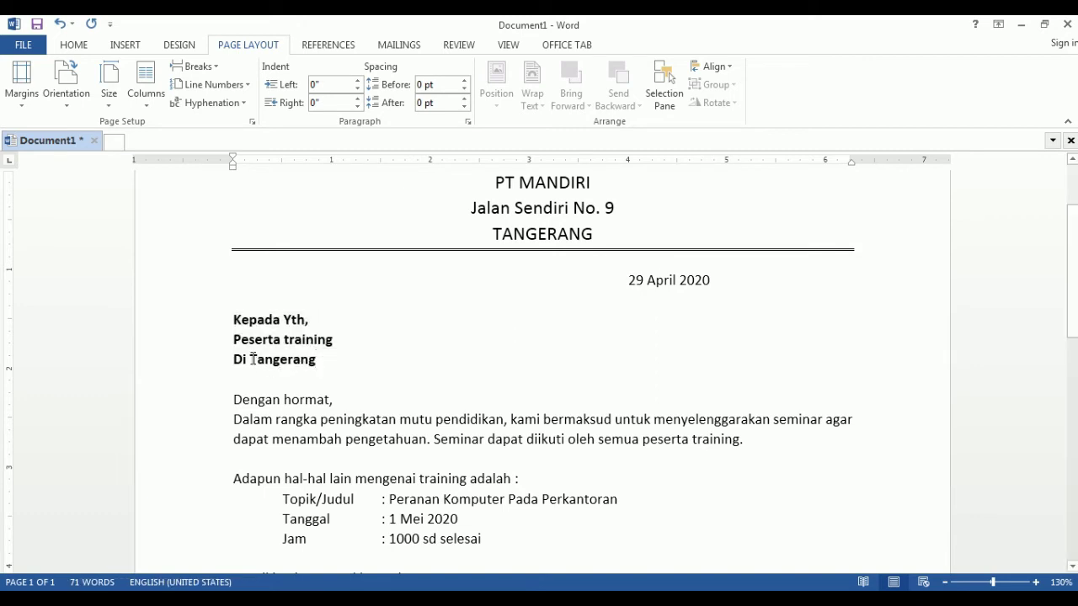
left_click_drag(251, 358, 316, 368)
left_click(374, 358)
Format the "00" of the time on the "Jam" line as superscript, using the On-Screen Keyboard.
left_click_drag(404, 539, 418, 539)
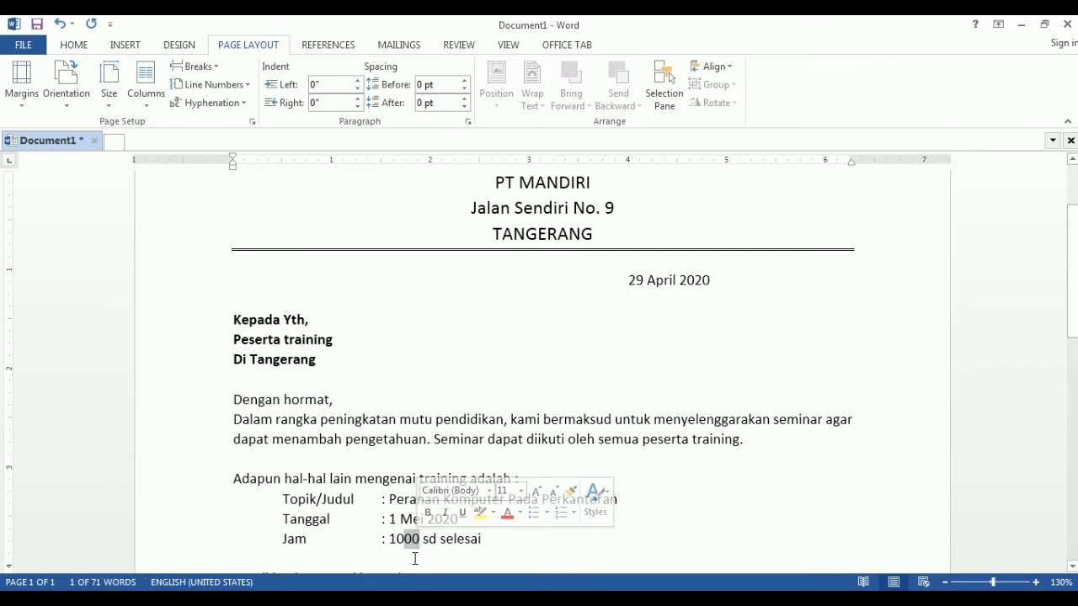
key("ctrl+super+o")
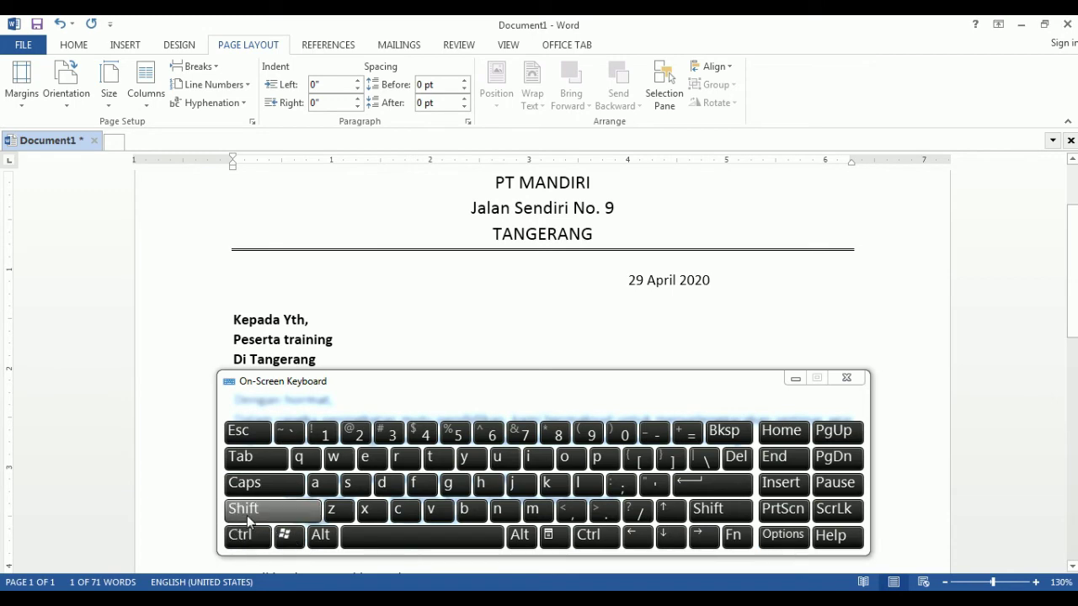
left_click_drag(378, 390, 379, 215)
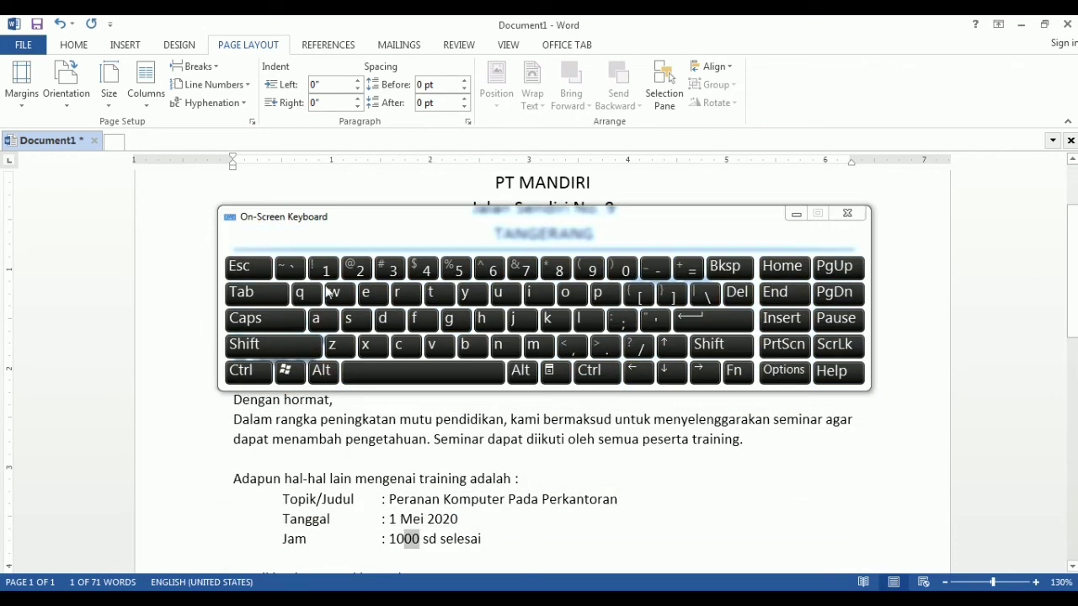
left_click(249, 347)
left_click(247, 371)
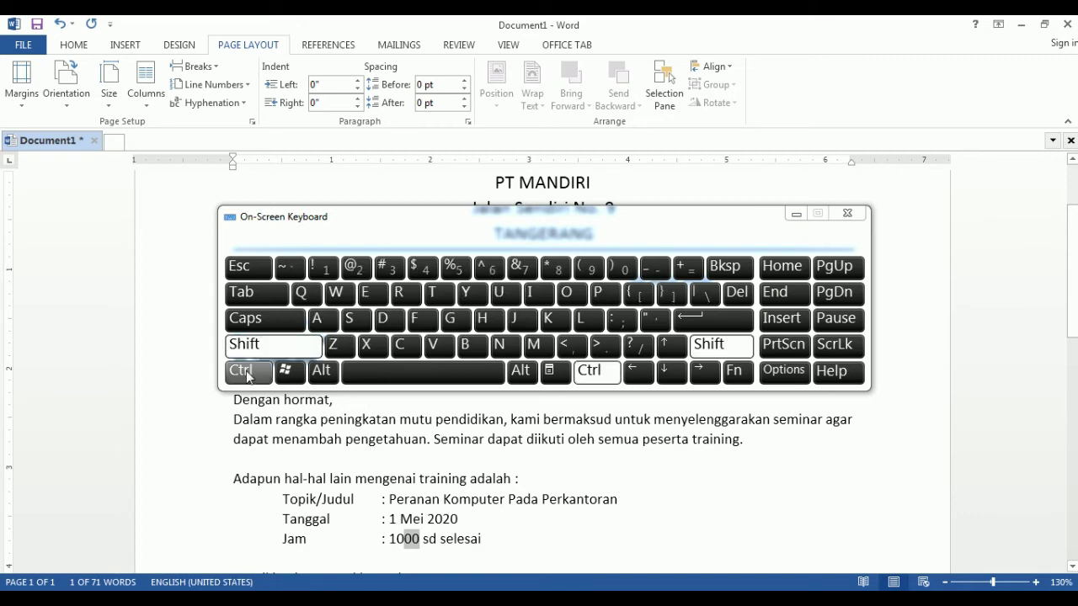
left_click(688, 269)
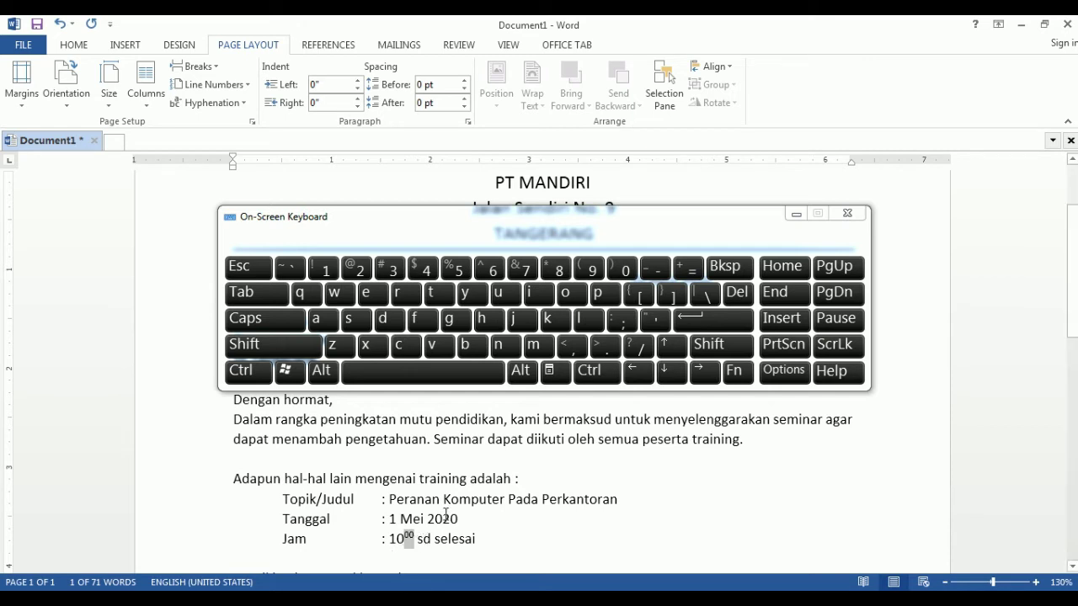
key("ctrl+shift")
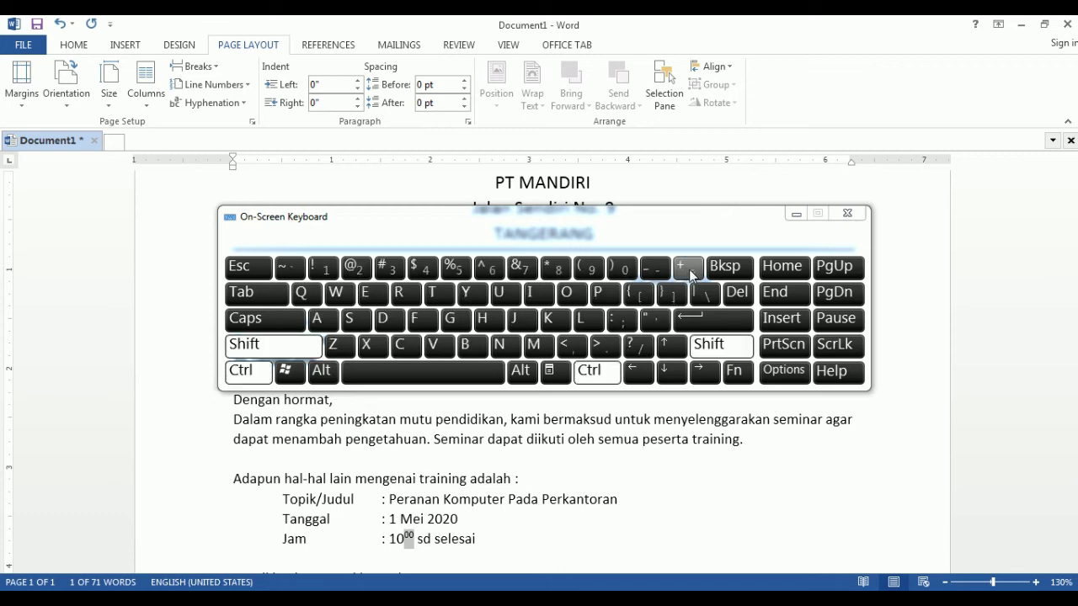
left_click(688, 267)
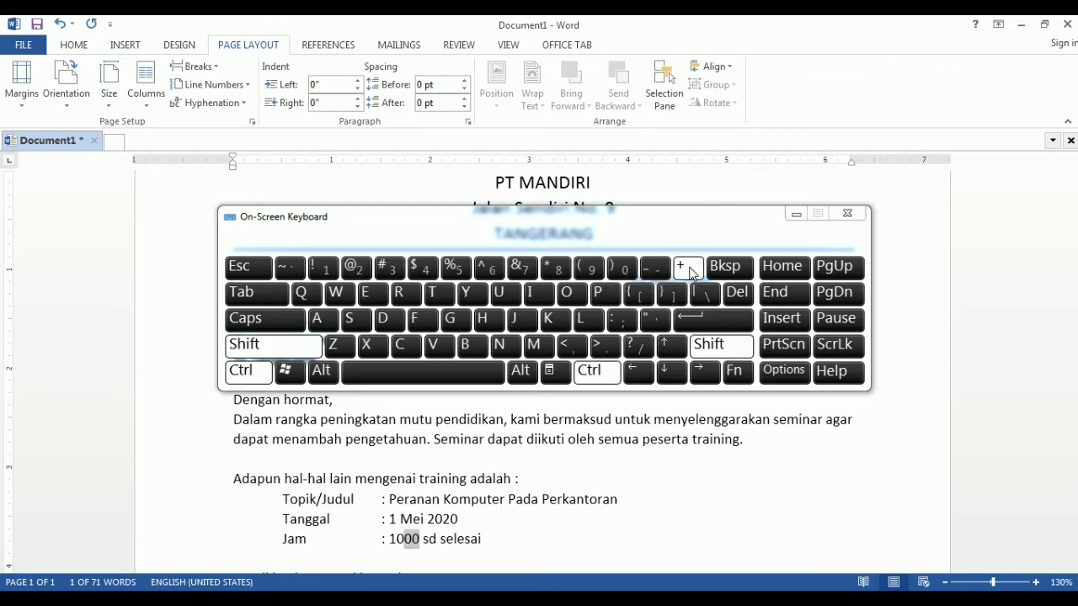
left_click(689, 267)
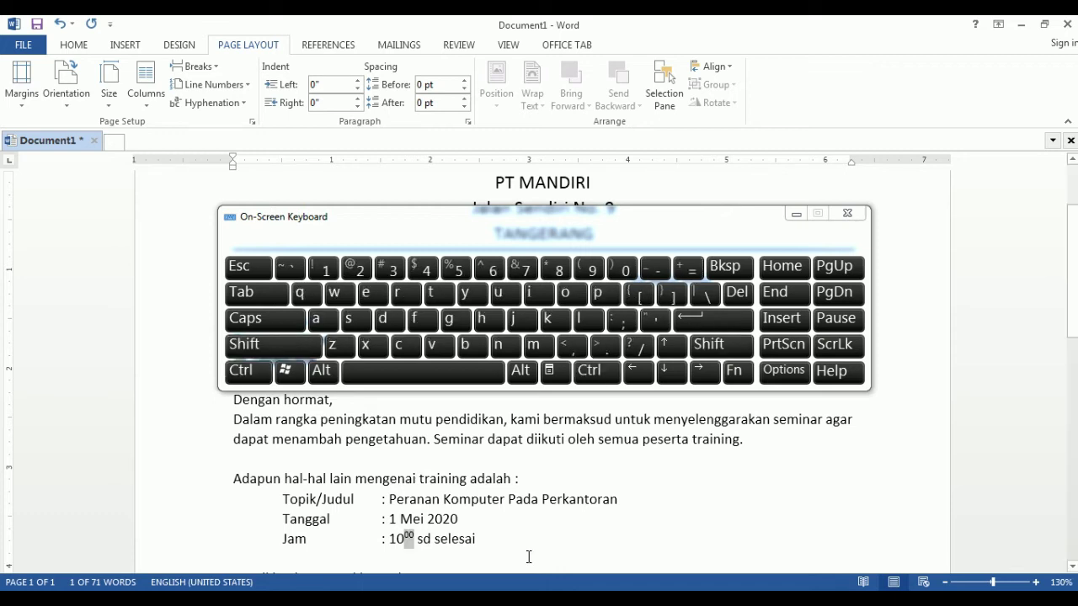
left_click(505, 542)
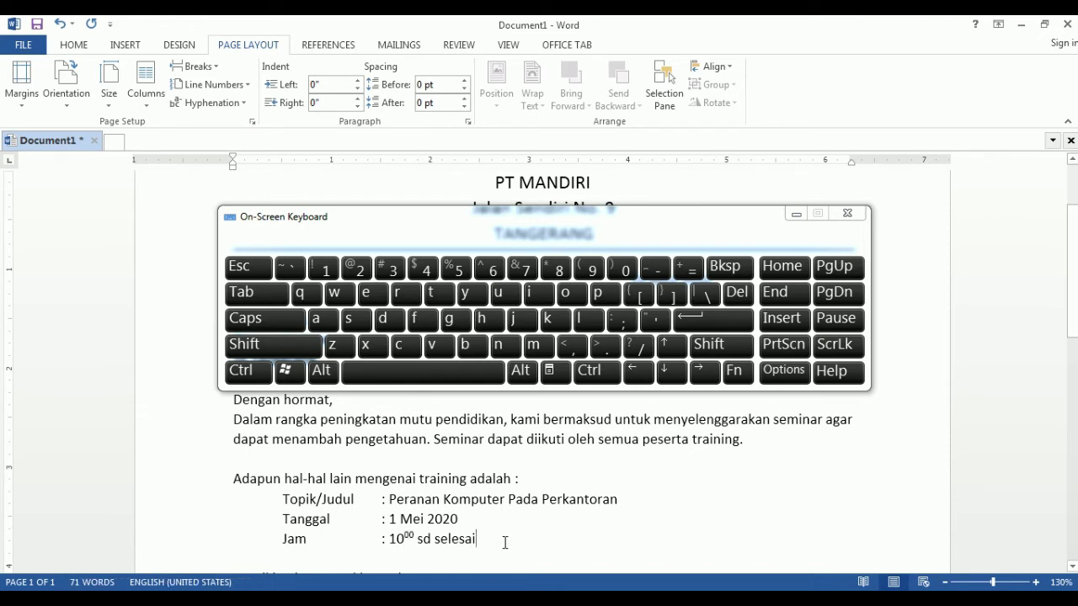
Make the closing block from "Hormat kami," to "Panitia" bold.
key("Down")
key("Down")
key("Down")
key("Down")
key("Down")
key("Down")
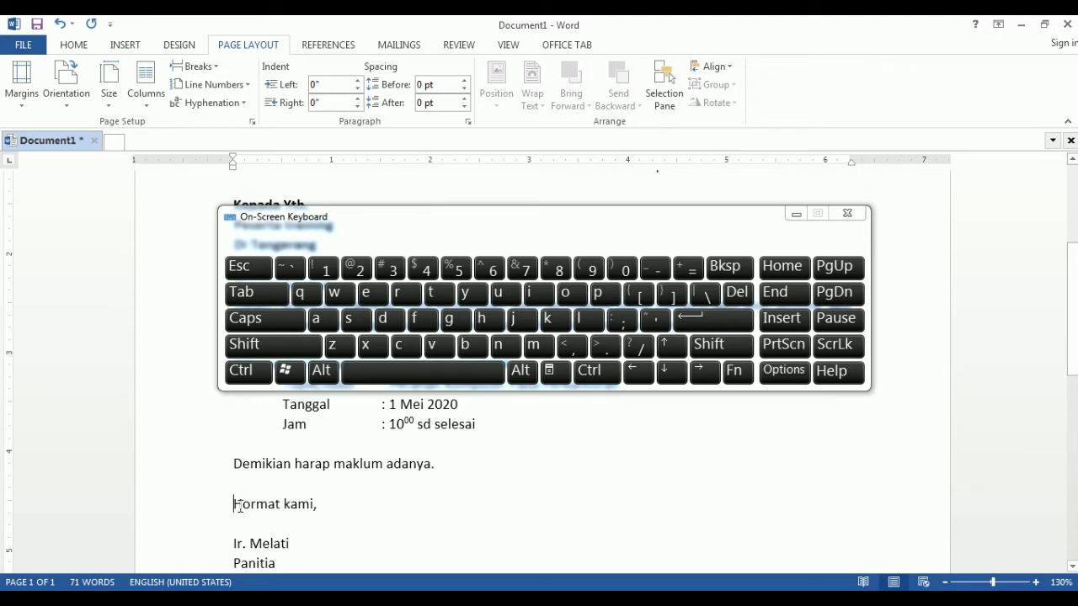
left_click_drag(233, 503, 277, 562)
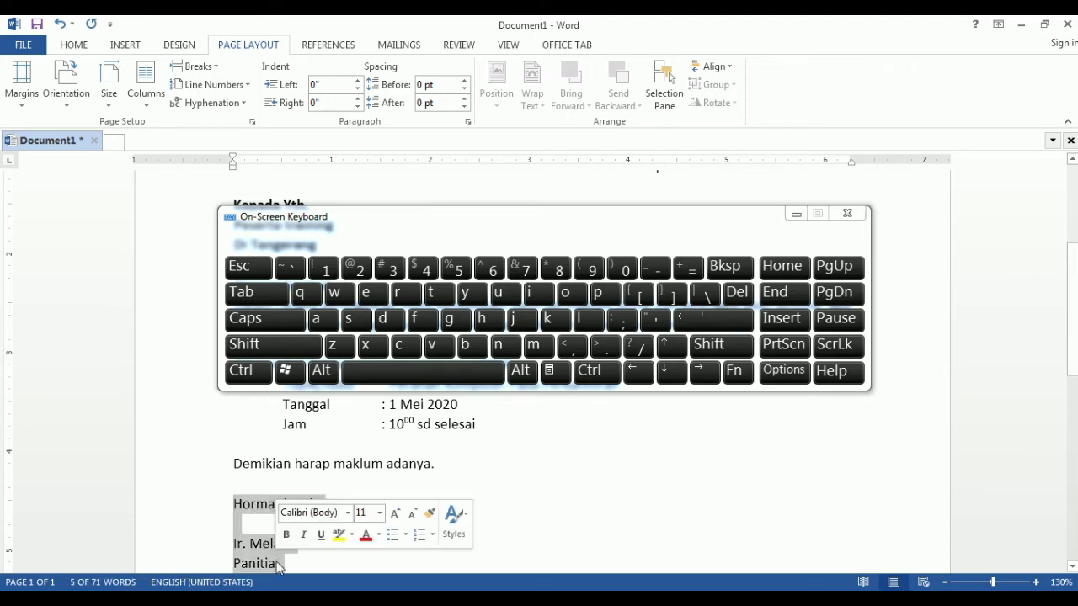
key("ctrl")
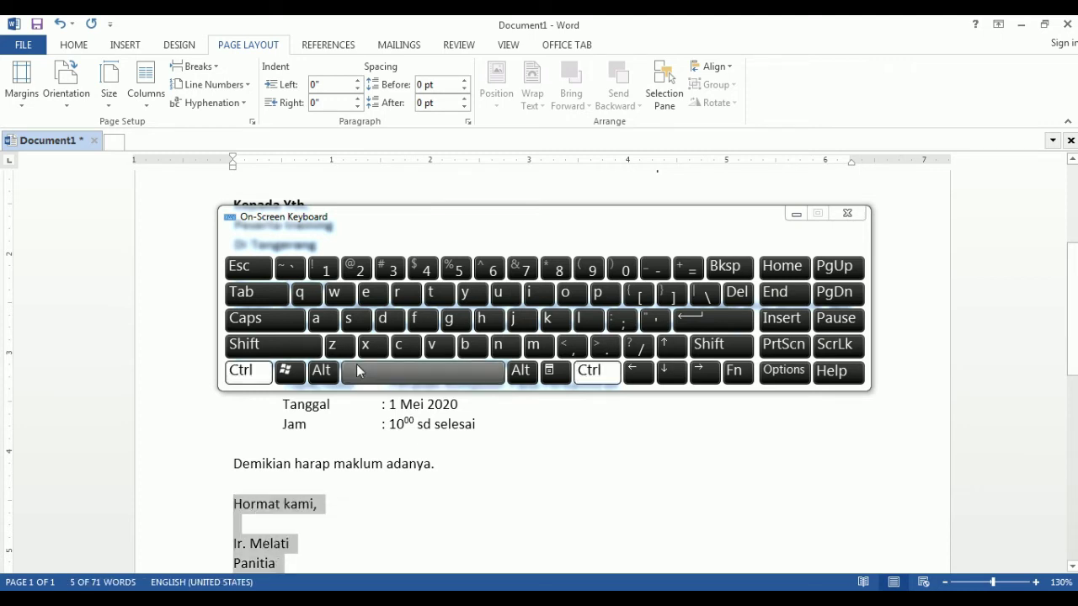
left_click(469, 347)
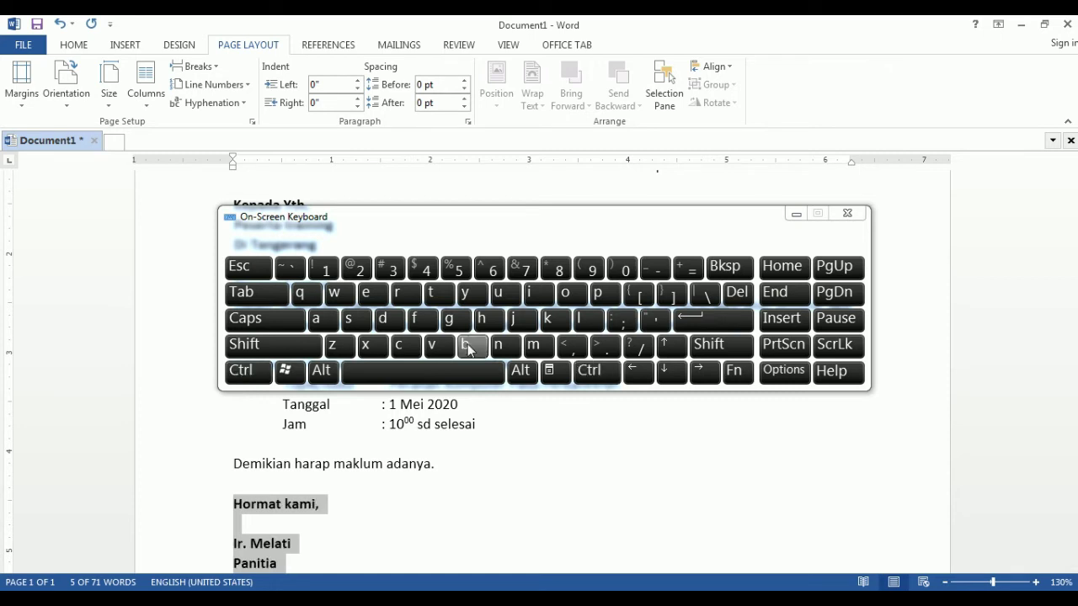
Underline the signatory's name in the closing block and minimize the On-Screen Keyboard.
left_click(304, 543)
left_click_drag(300, 543, 238, 551)
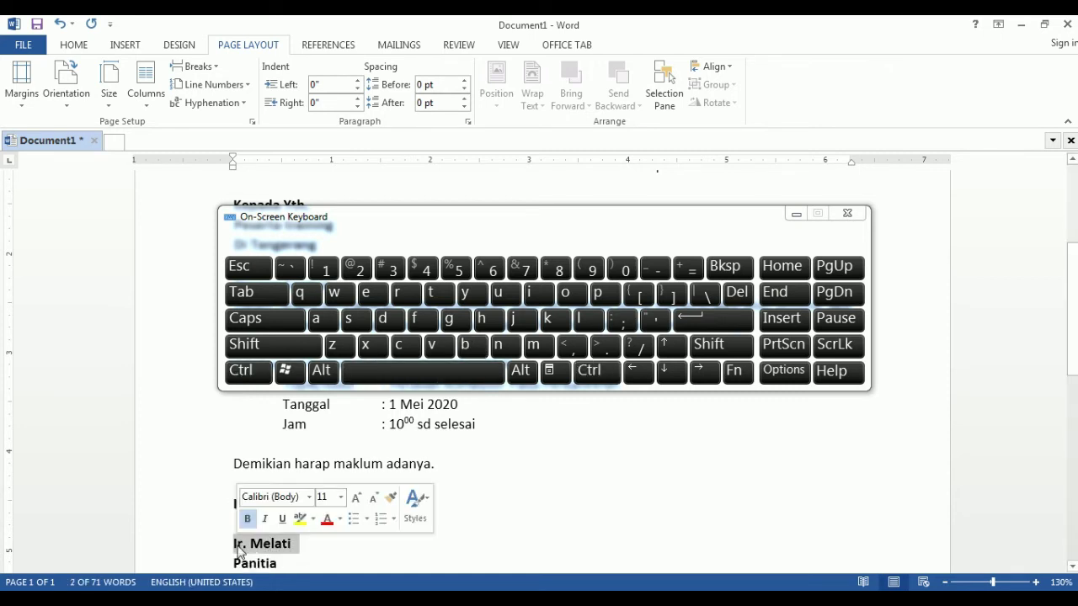
key("ctrl")
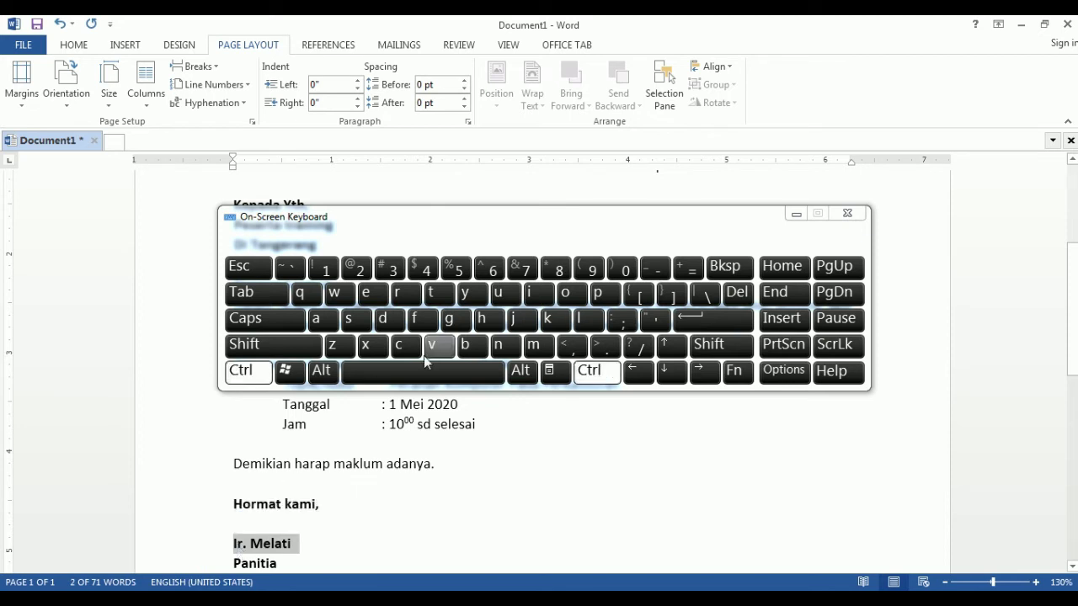
left_click(510, 297)
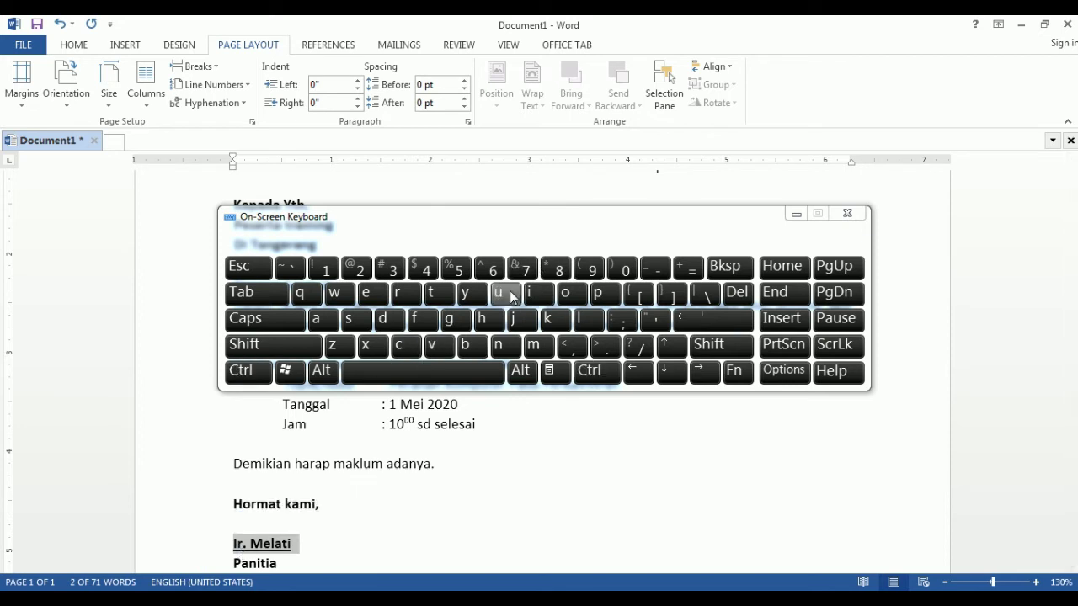
left_click(452, 515)
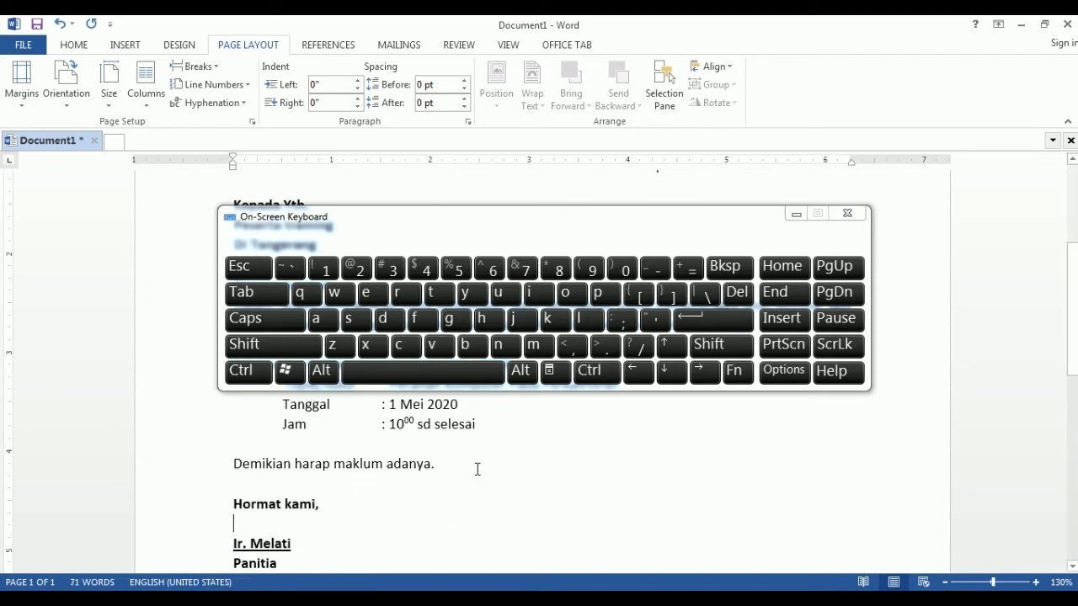
left_click(798, 214)
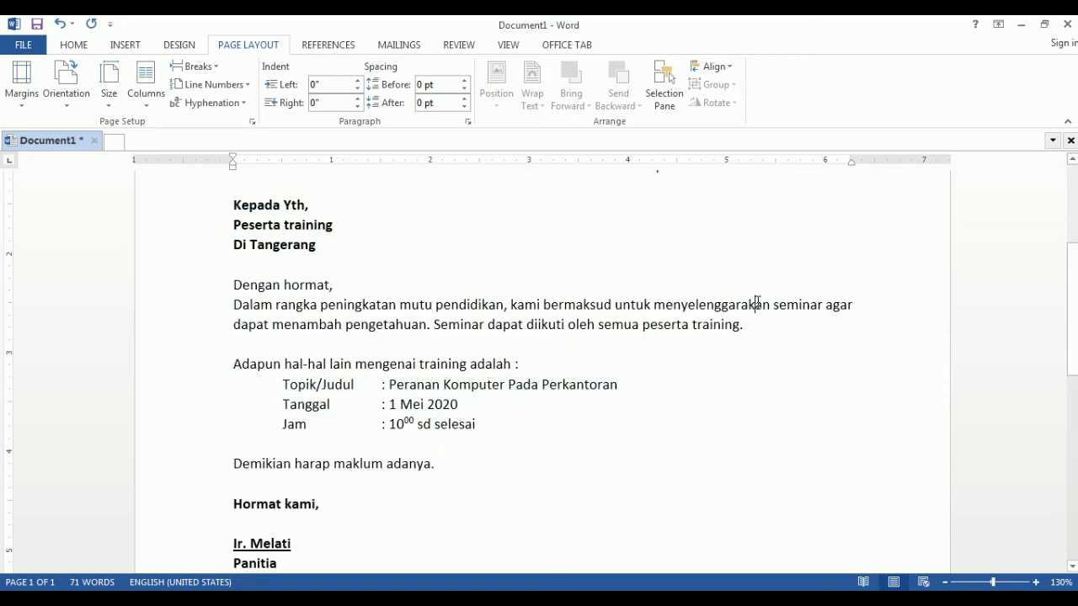
Look over the letter, switch to the PDF in Adobe Reader to read instructions 3 and 4 on the mail merge, and return to Word.
scroll(758, 302, "up", 2)
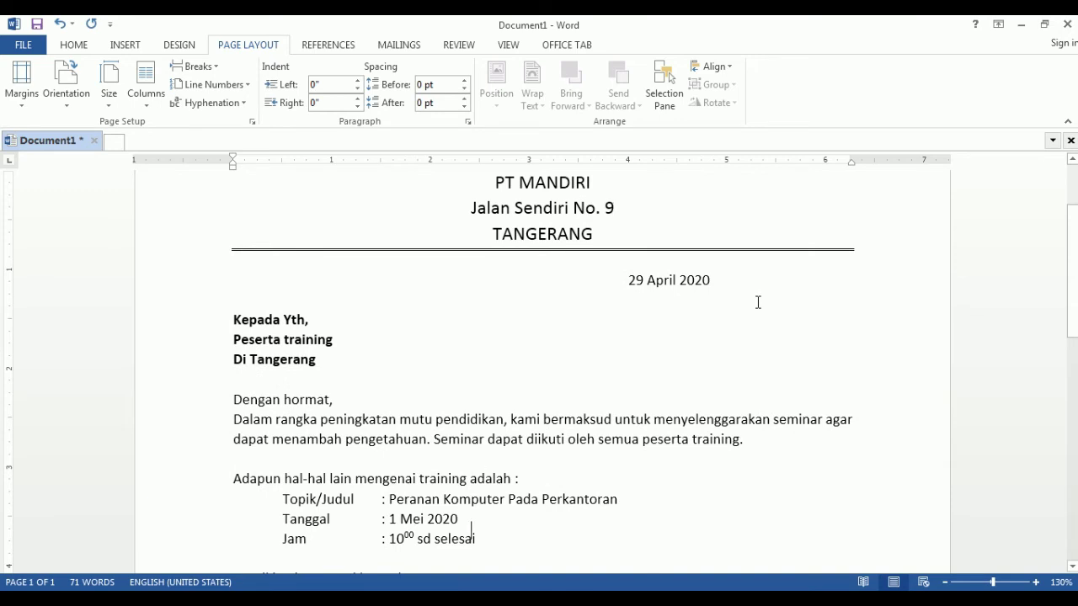
scroll(757, 302, "down", 2)
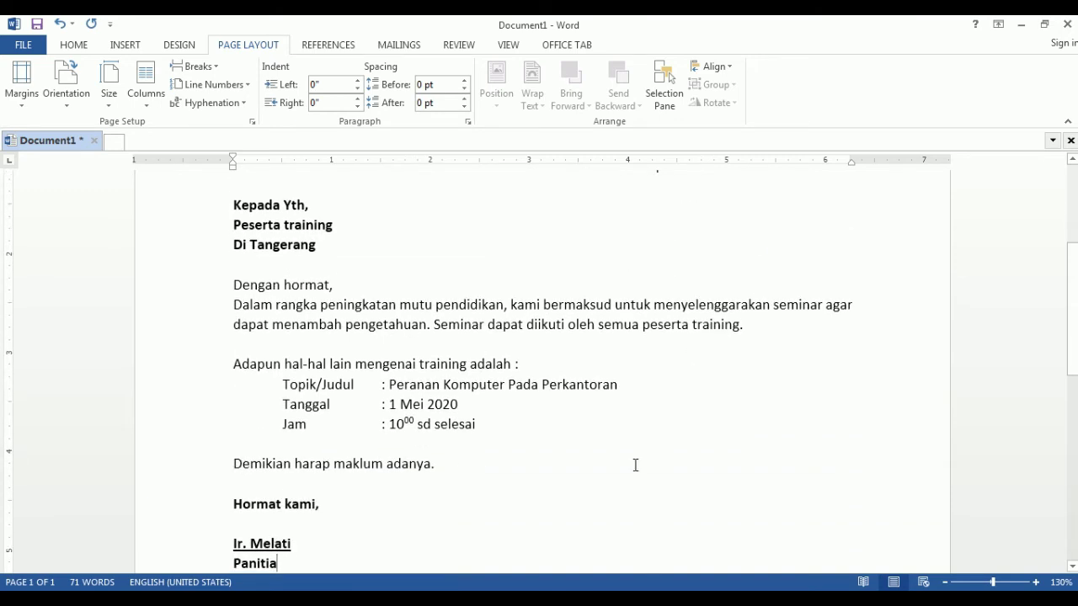
left_click(363, 522)
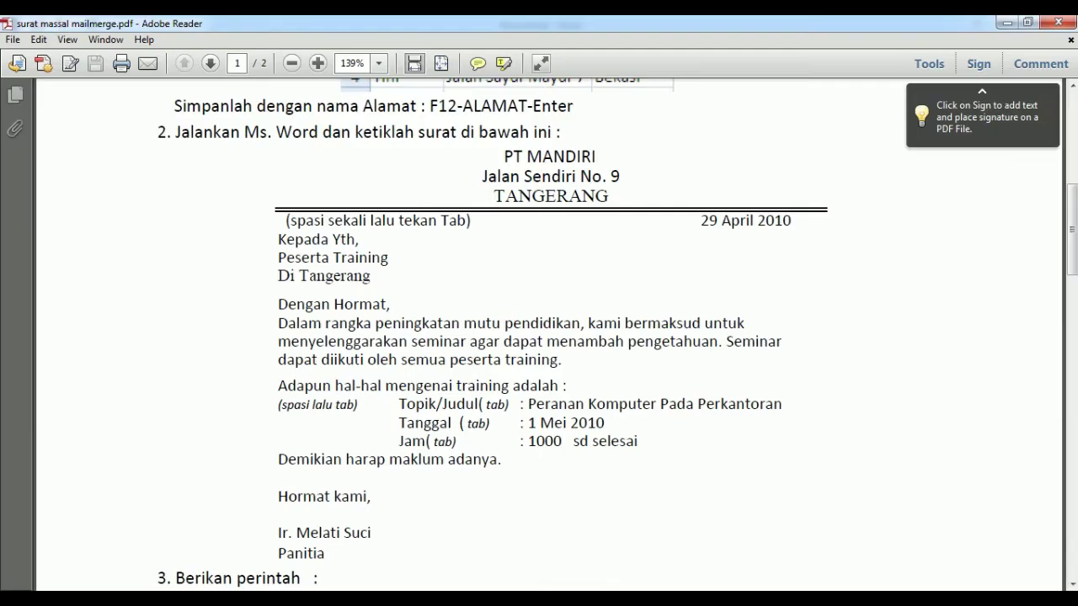
scroll(220, 325, "down", 1)
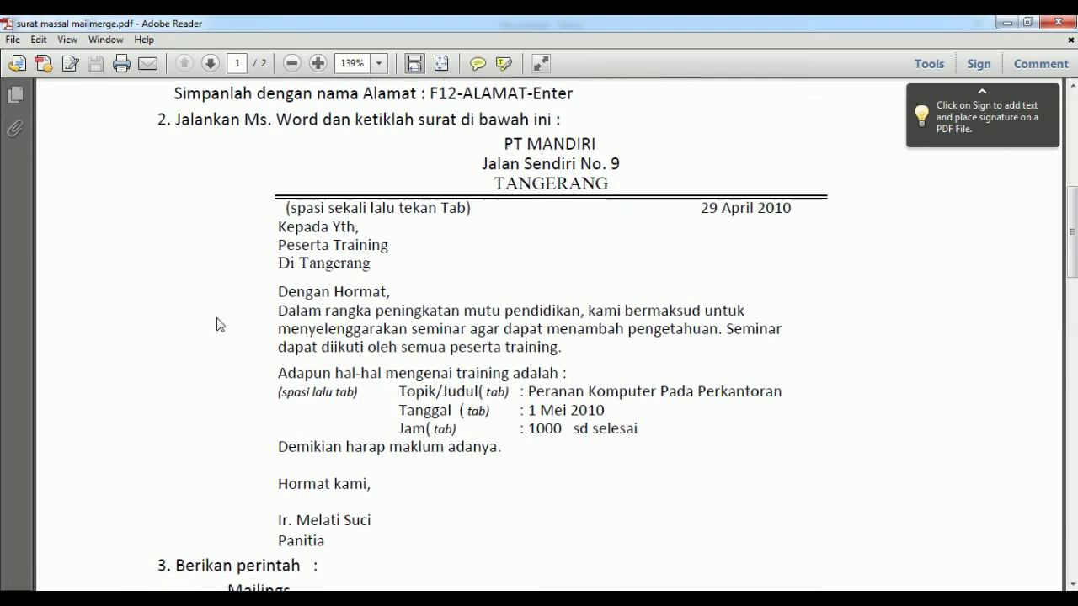
scroll(218, 325, "down", 6)
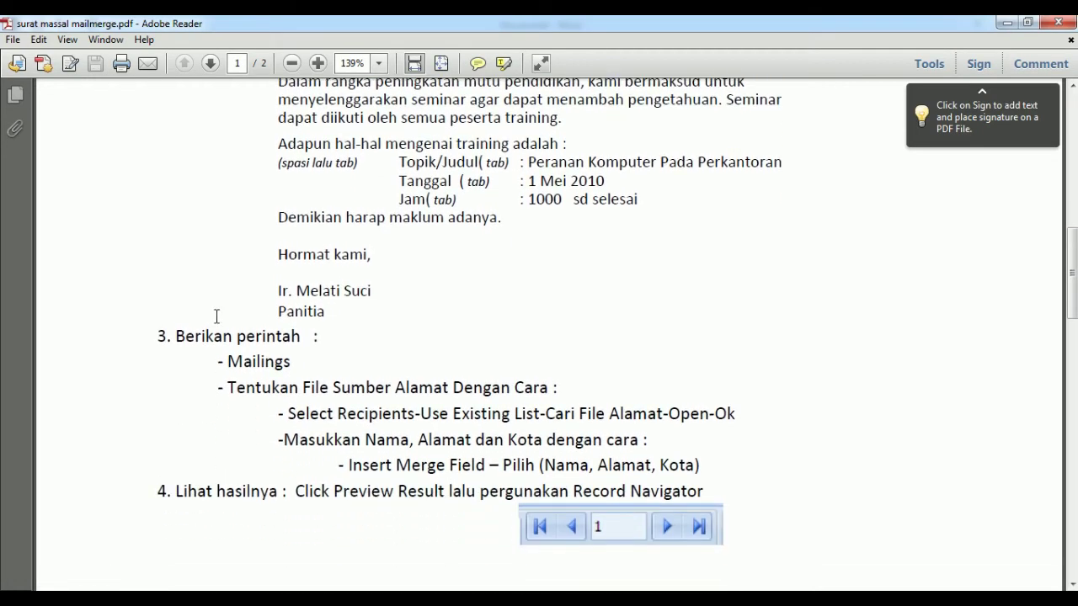
scroll(218, 320, "down", 2)
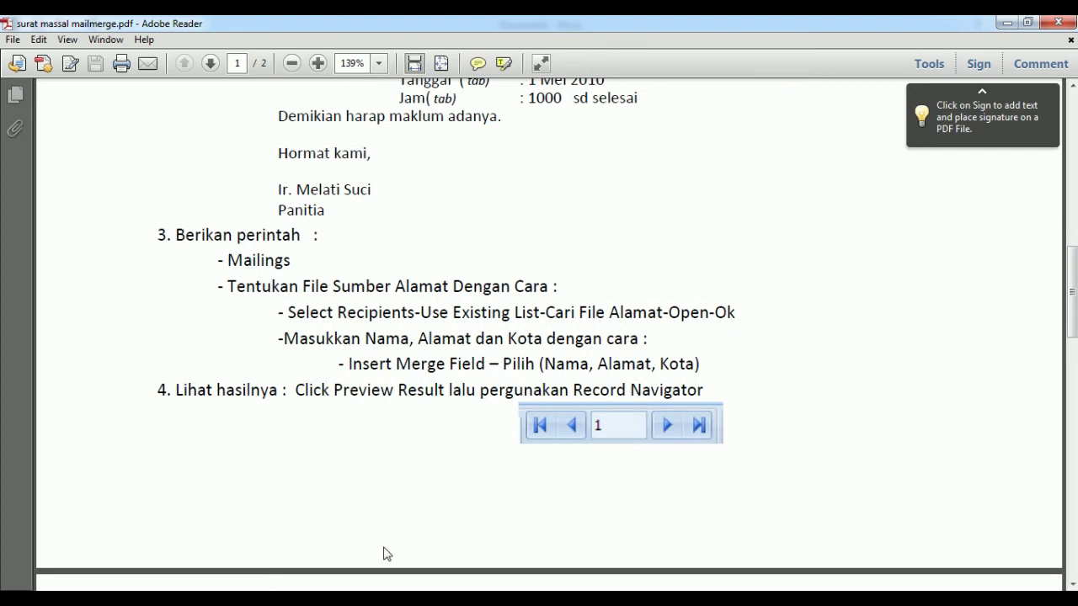
key("alt+Tab")
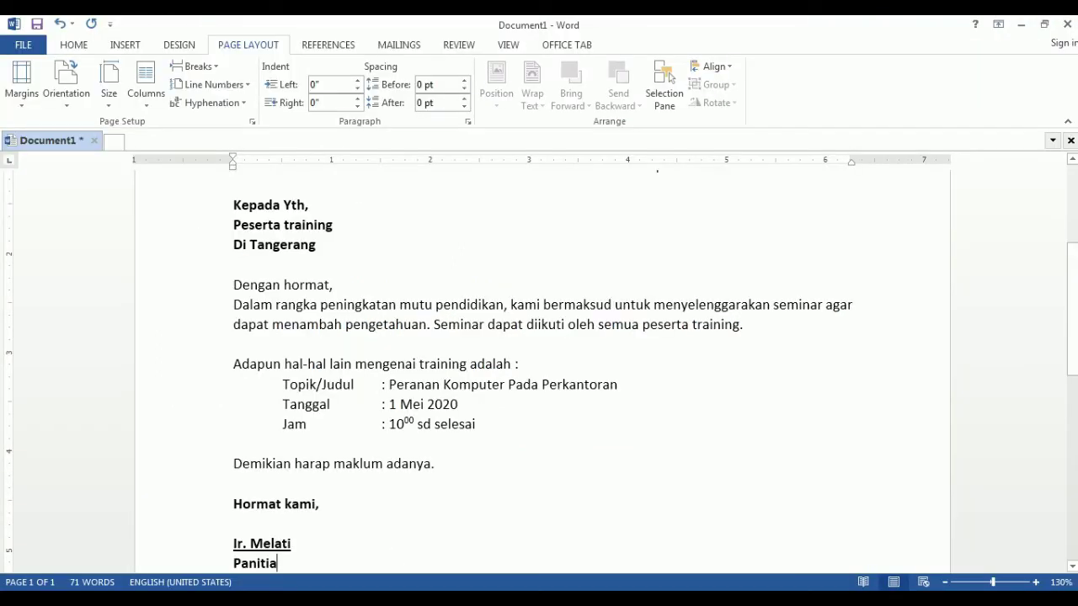
Select the existing list Alamat Peserta Training.xlsx from Documents as the mail merge recipients, using table Sheet1$ with the first row as column headers.
left_click(401, 46)
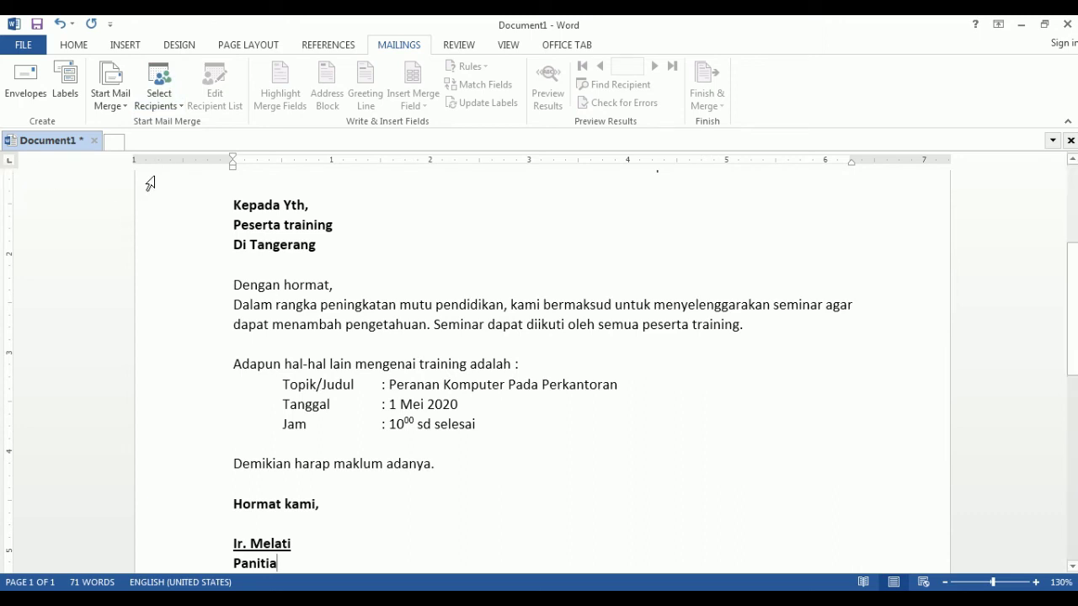
left_click(169, 108)
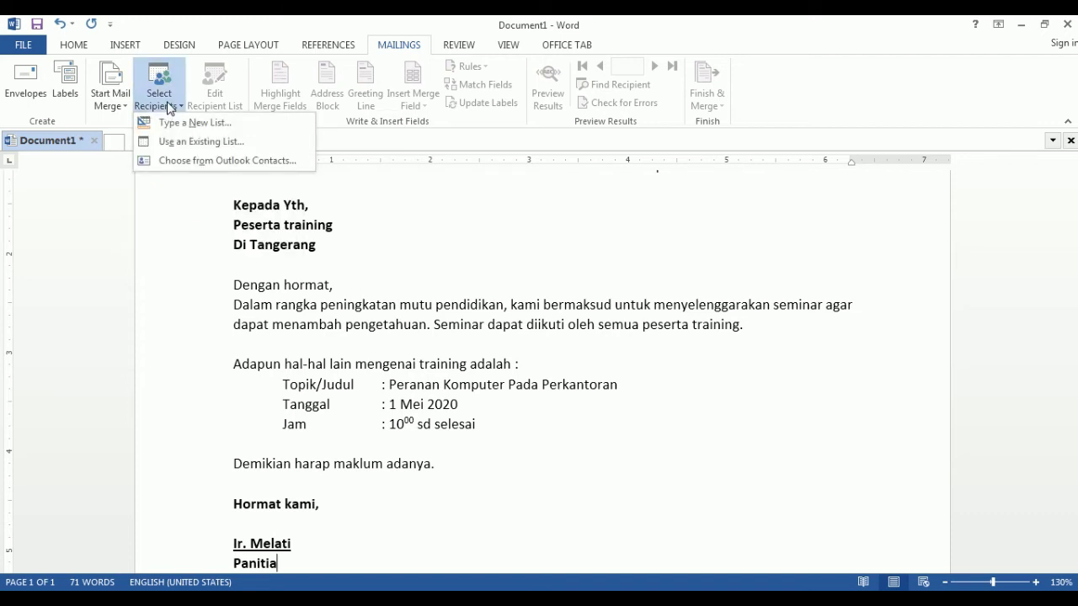
left_click(201, 143)
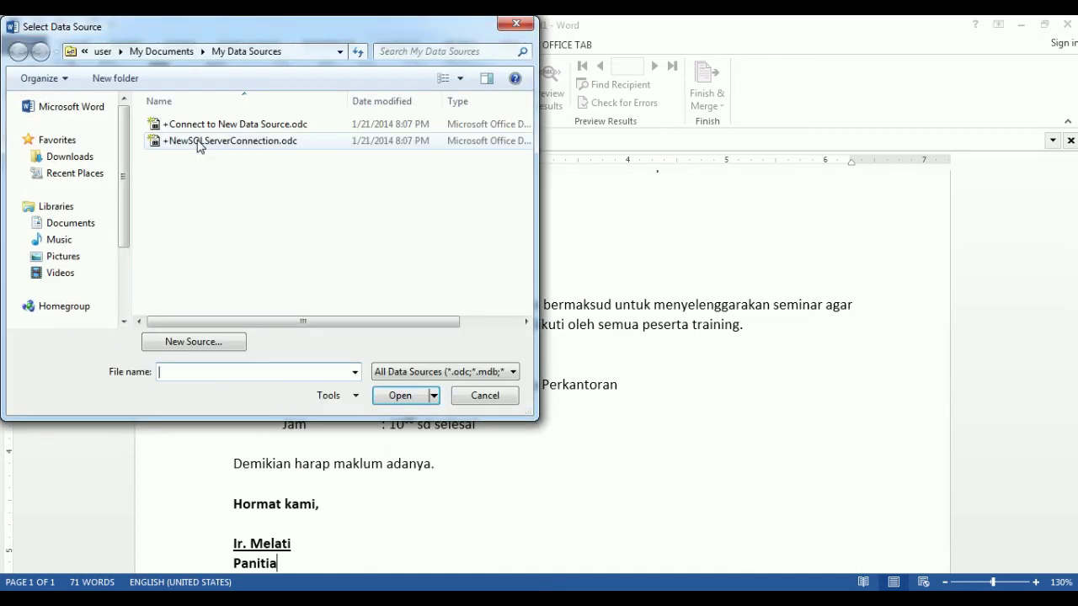
left_click(82, 229)
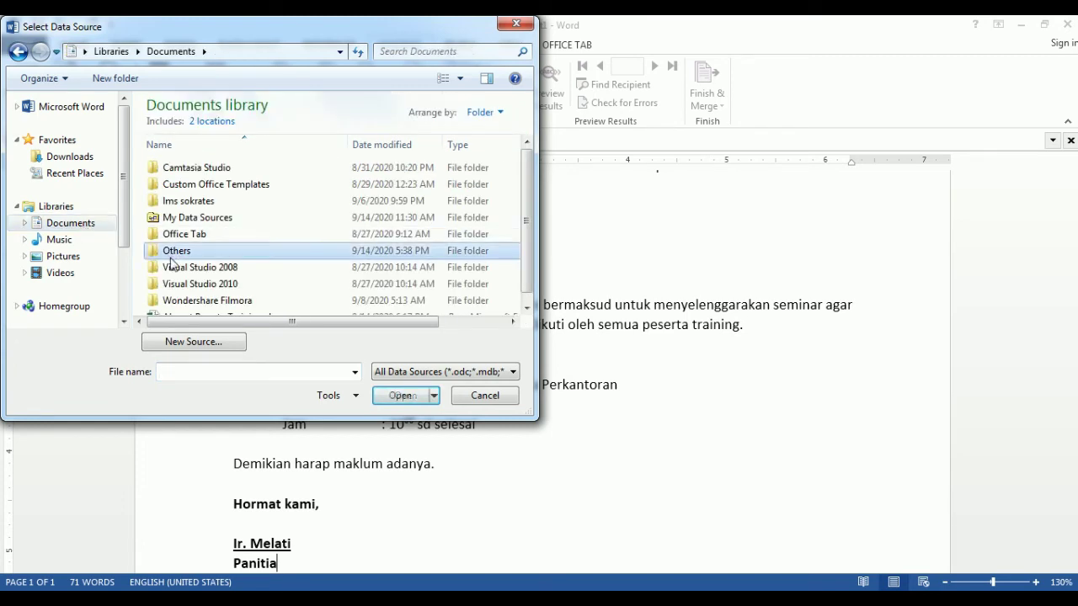
key("Down")
key("Down")
key("Down")
key("Down")
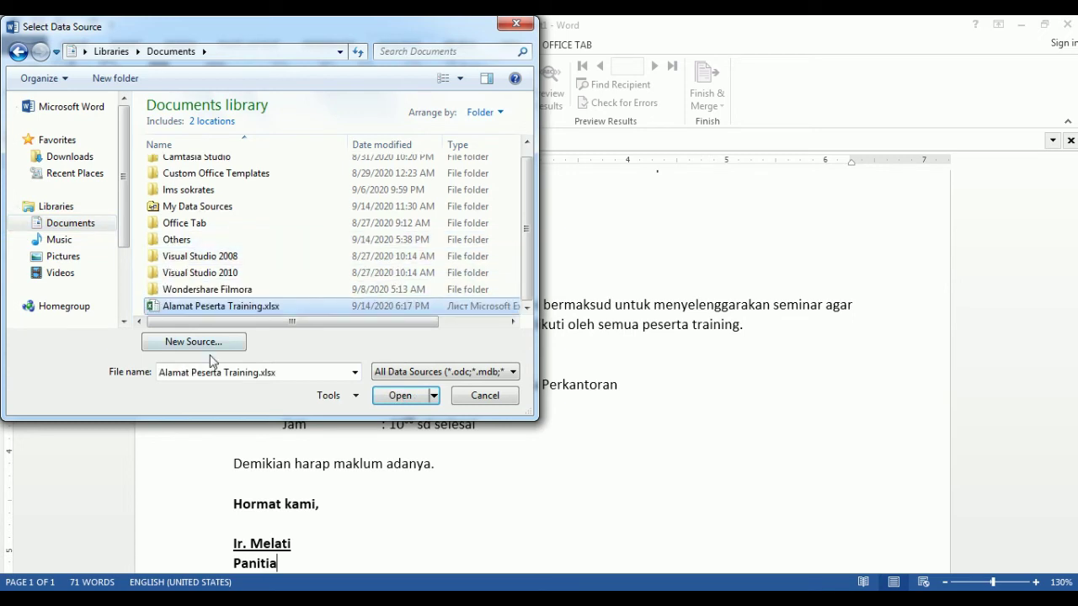
left_click(217, 308)
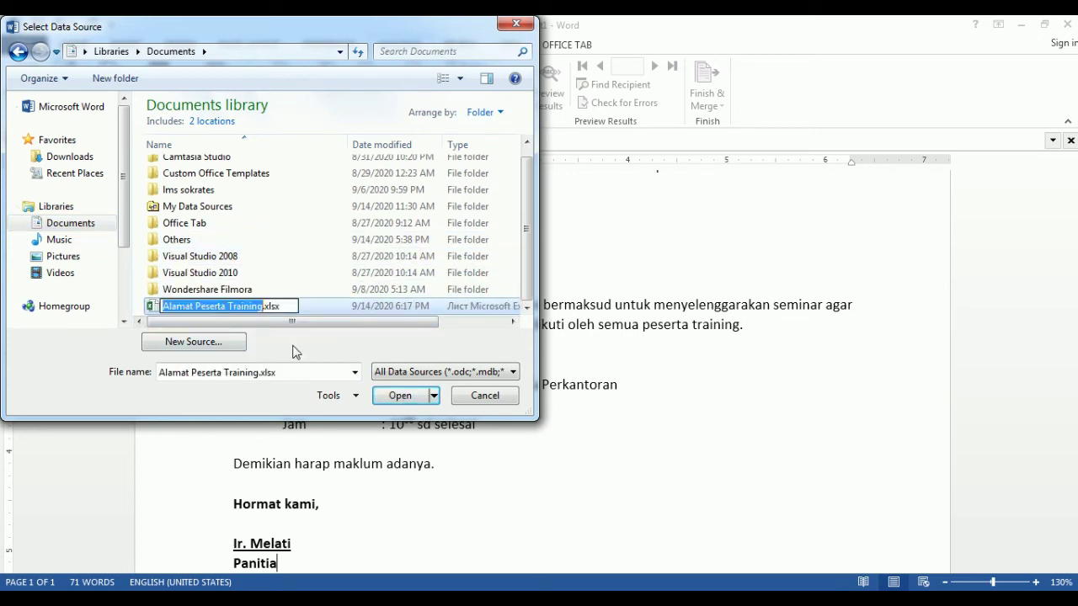
left_click(383, 398)
left_click(383, 398)
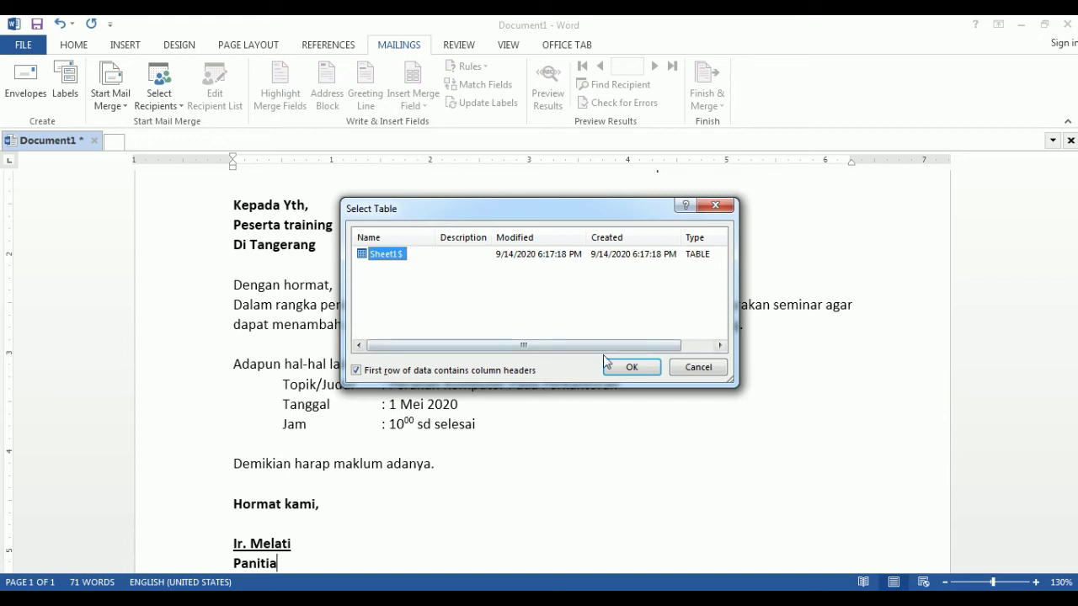
left_click(625, 367)
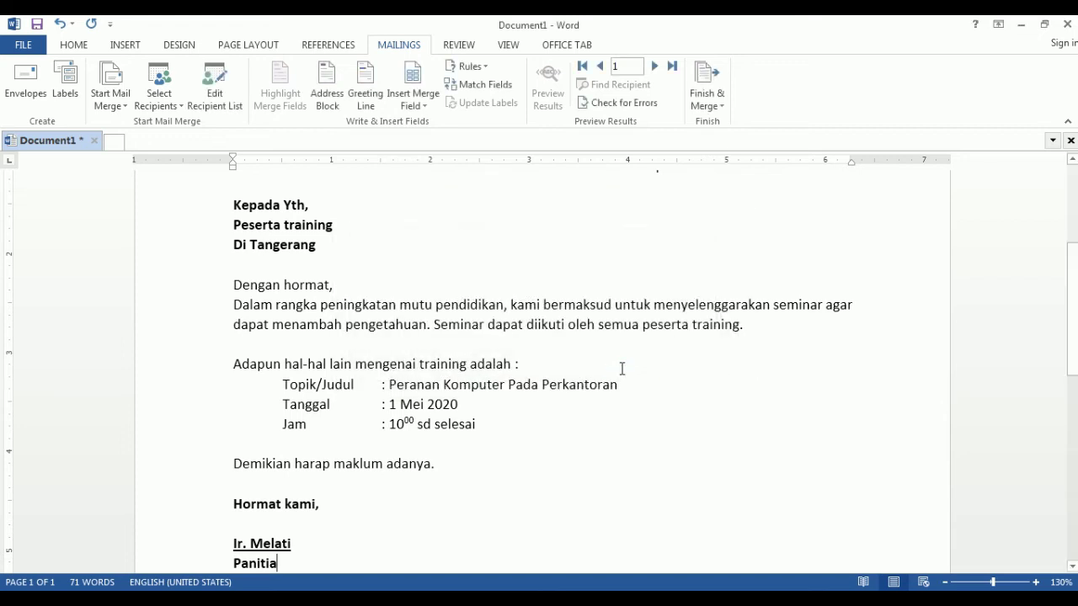
Replace "Peserta training" in the recipient block with the NAMA merge field, keeping "Di Tangerang" on its own line.
left_click(579, 285)
key("Up")
key("Up")
key("Up")
key("Up")
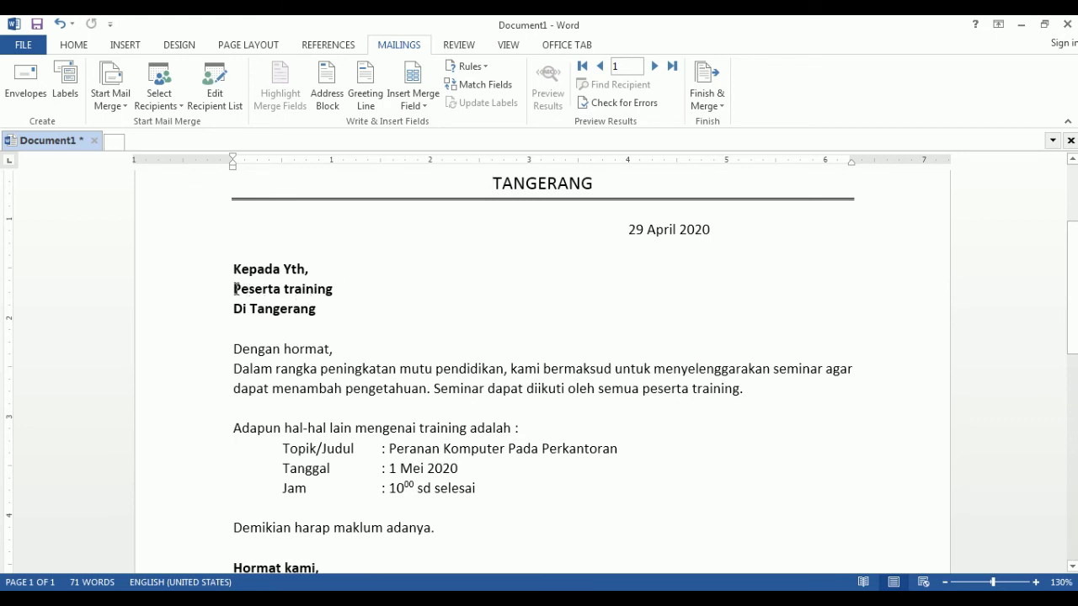
left_click_drag(234, 288, 330, 291)
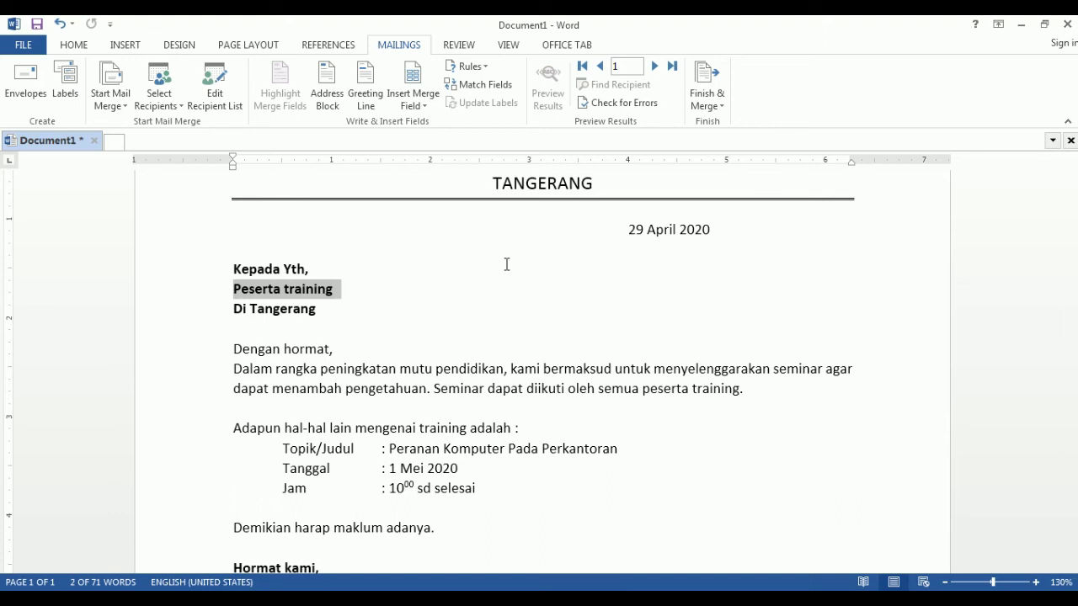
left_click(426, 107)
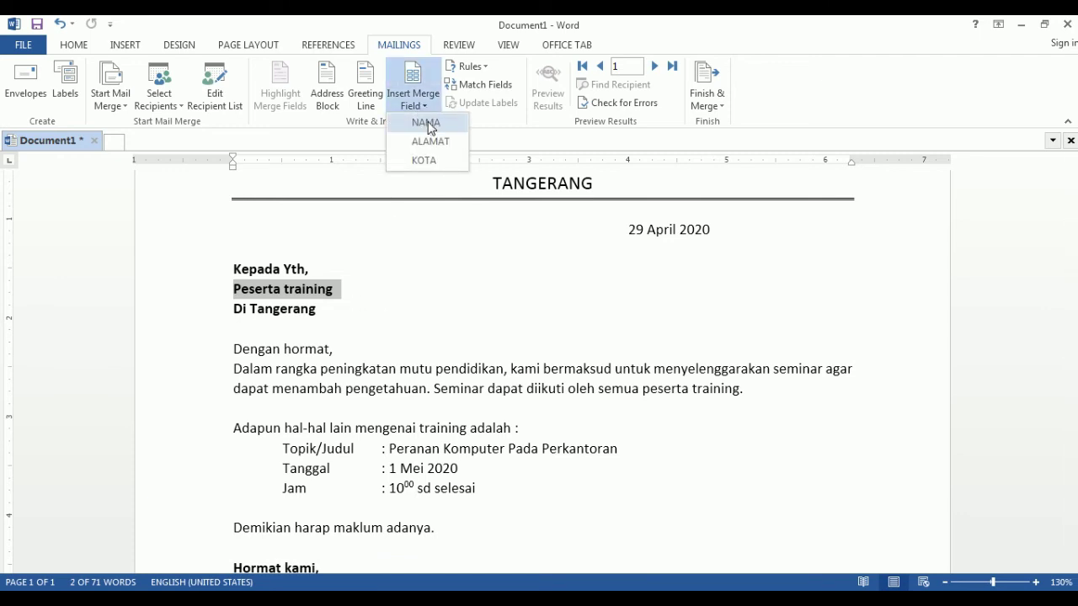
left_click(427, 123)
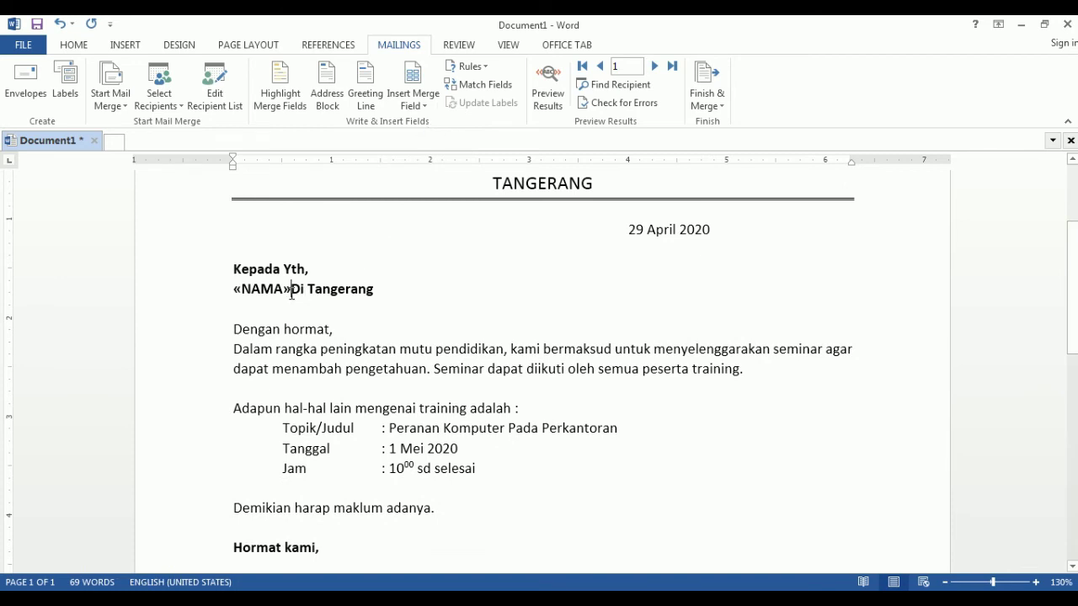
key("Return")
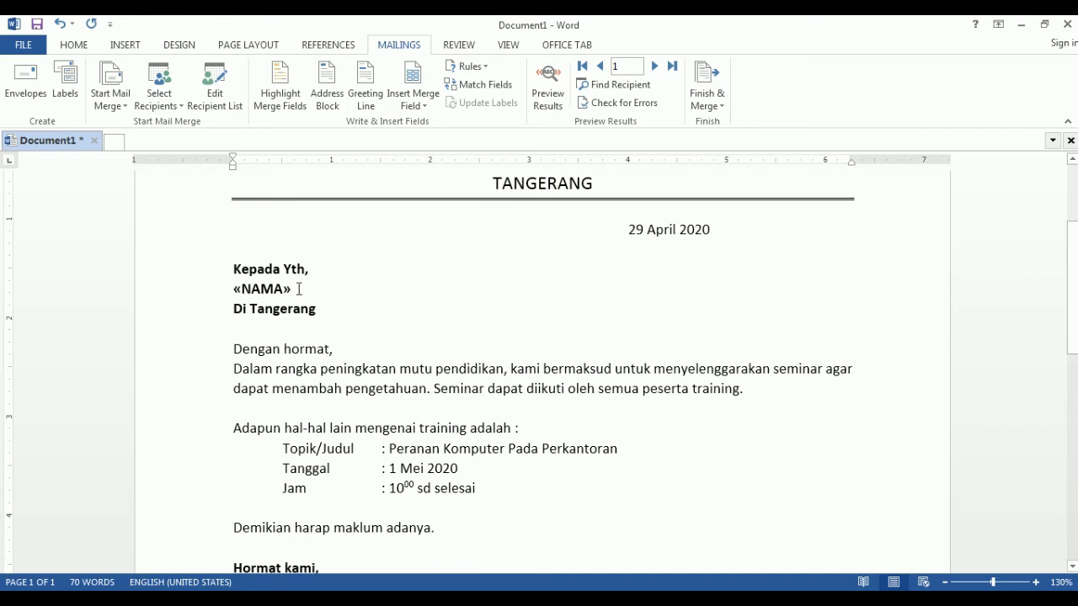
Insert the ALAMAT merge field on a new line below NAMA, and replace "Tangerang" after "Di" with the KOTA merge field.
key("Return")
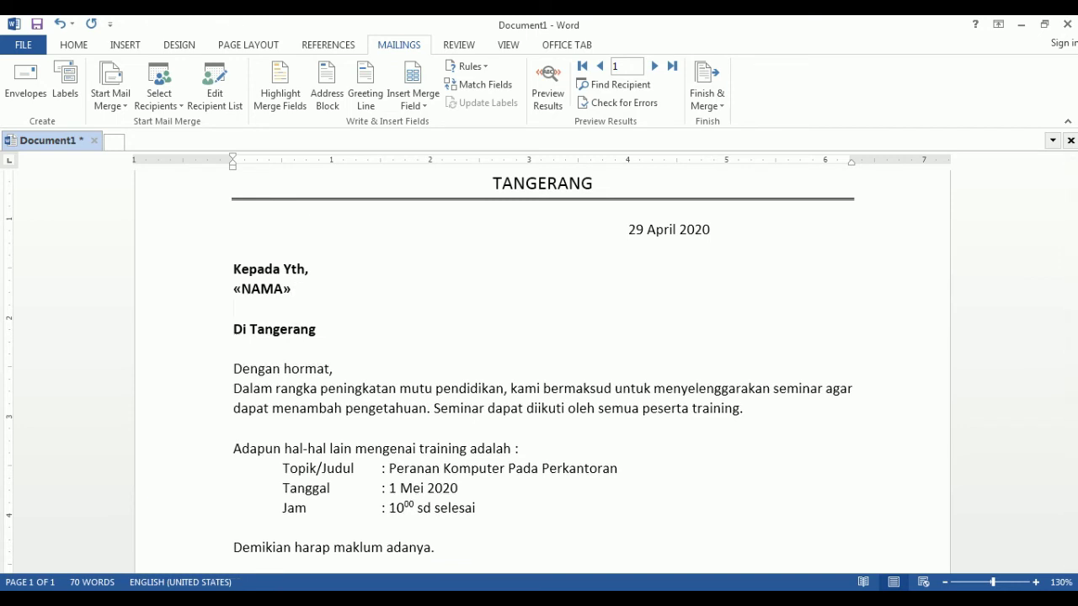
left_click(412, 105)
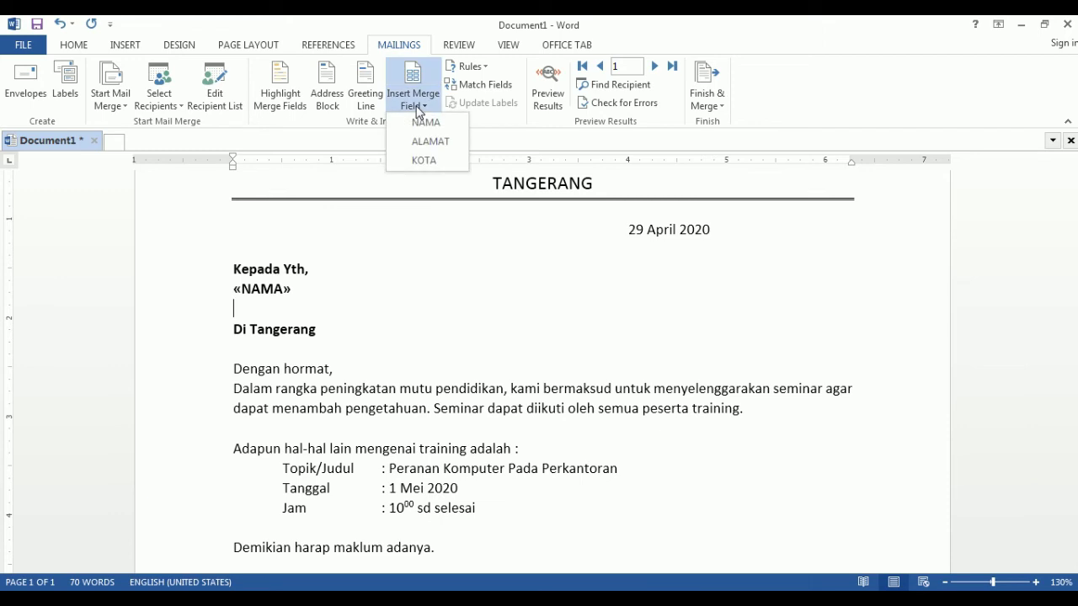
left_click(425, 142)
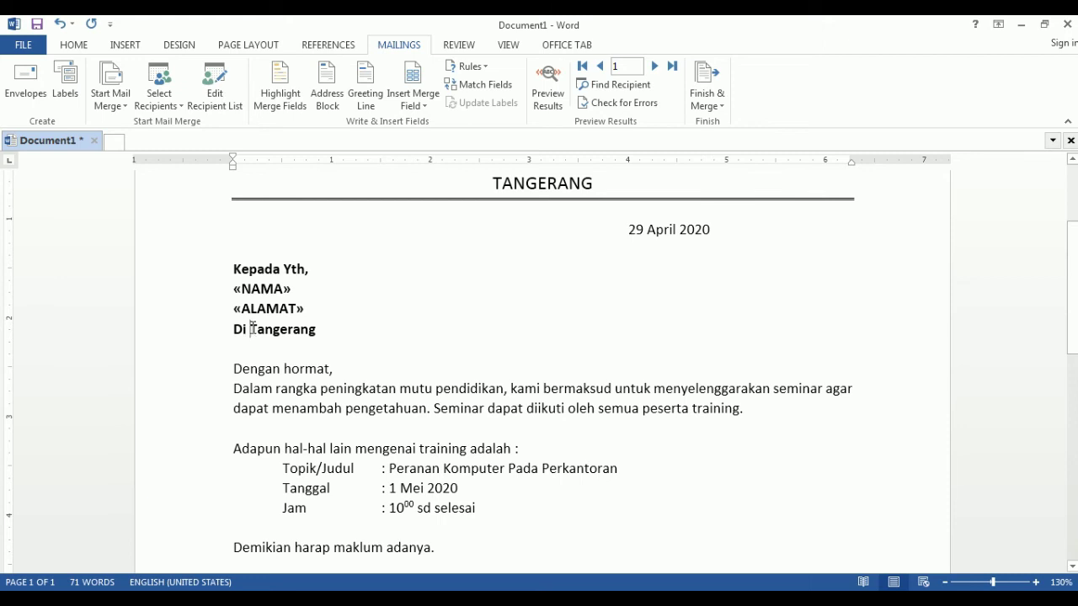
left_click_drag(252, 329, 319, 329)
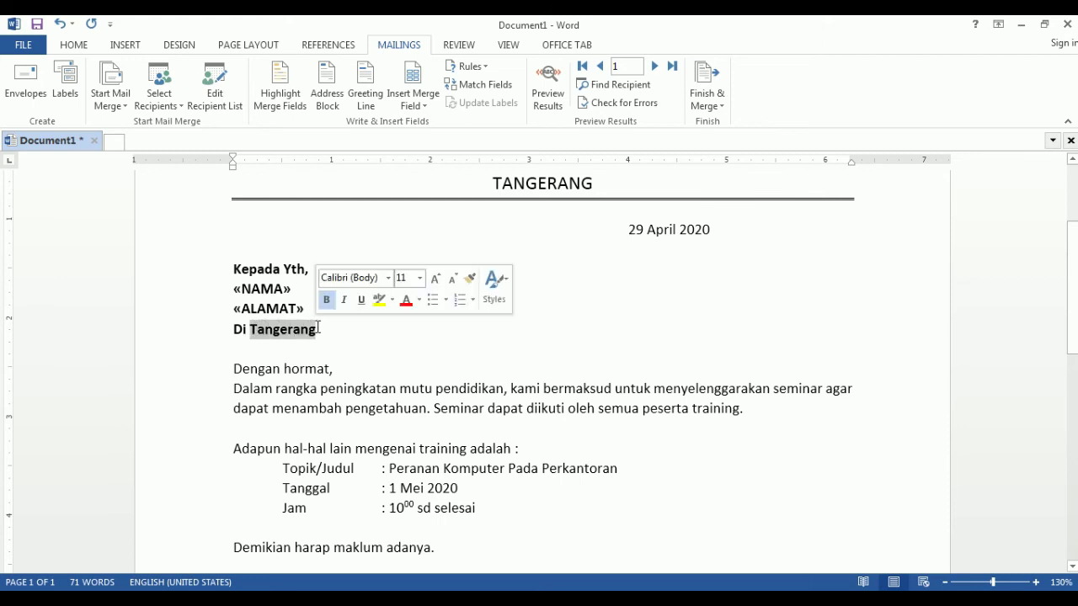
left_click(426, 112)
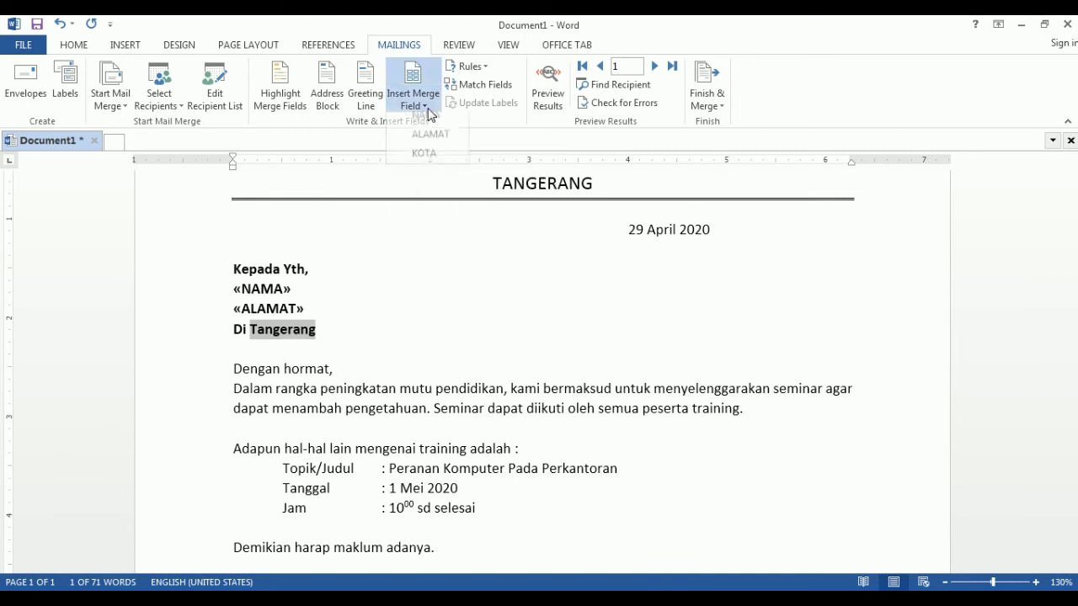
left_click(429, 161)
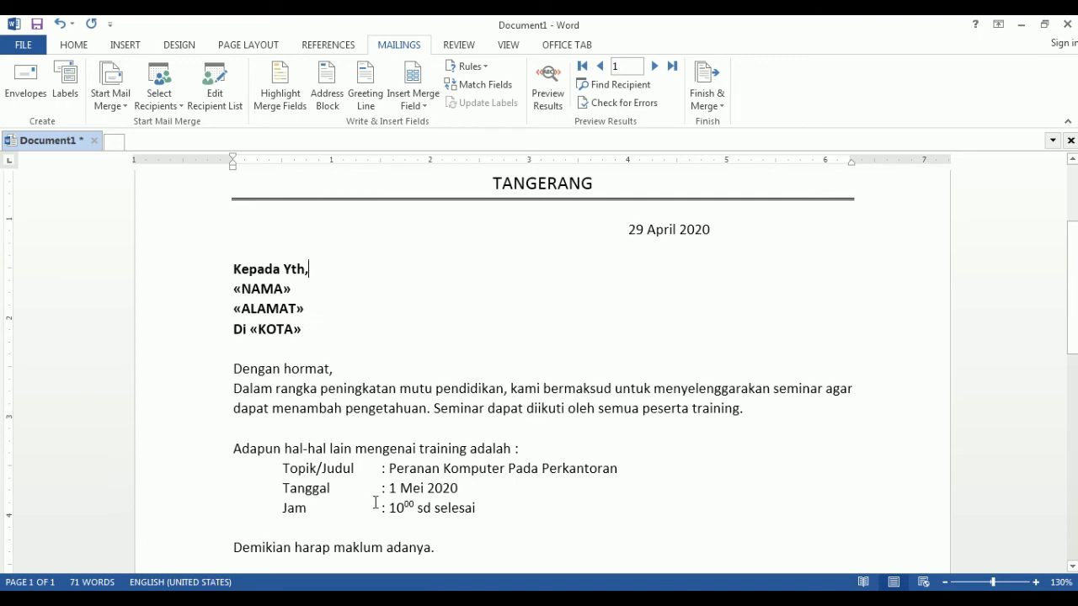
Check instruction 4 in the Adobe Reader PDF, return to Word, and preview the merged letter for records 1 to 3.
key("alt+Tab")
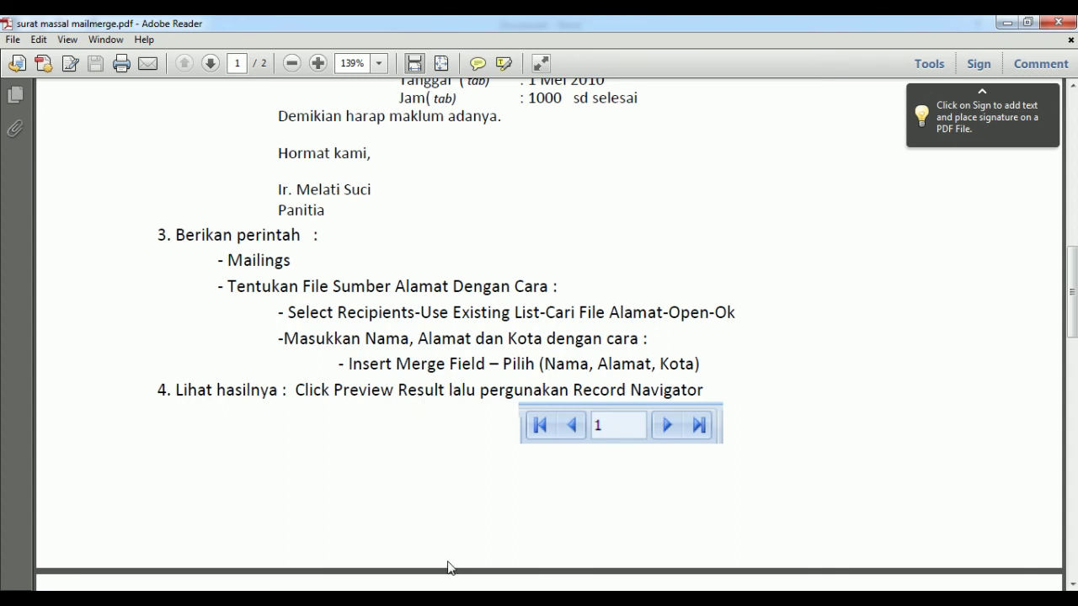
key("alt+Tab")
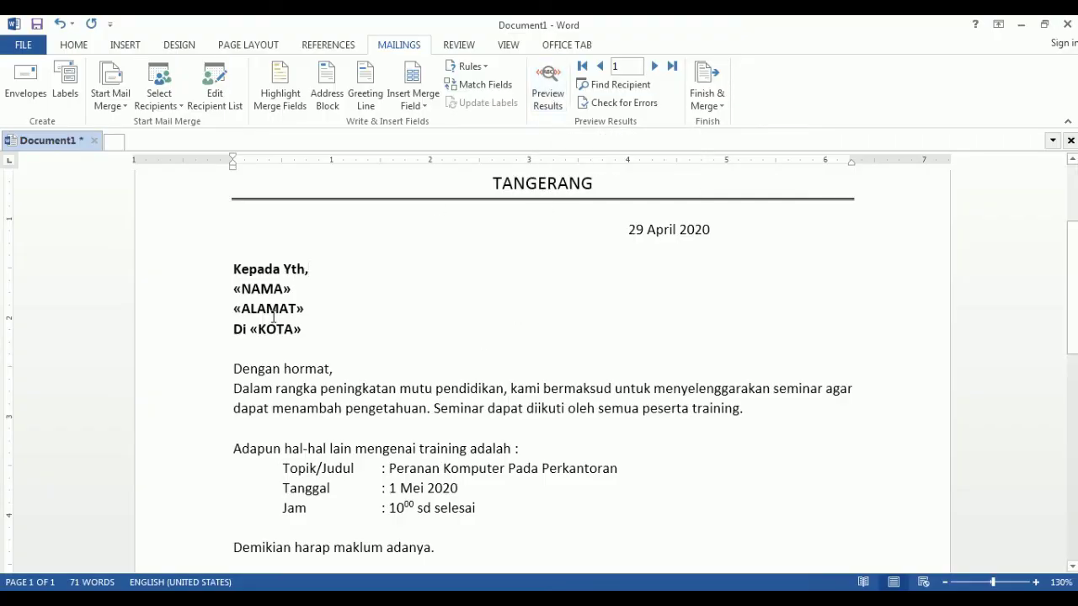
left_click(546, 105)
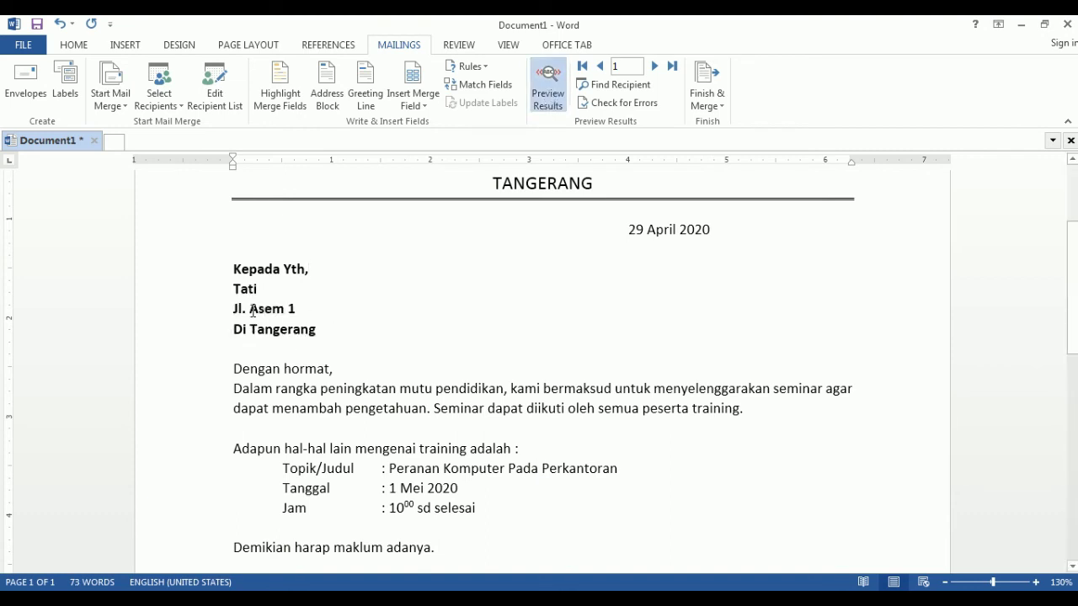
left_click(655, 66)
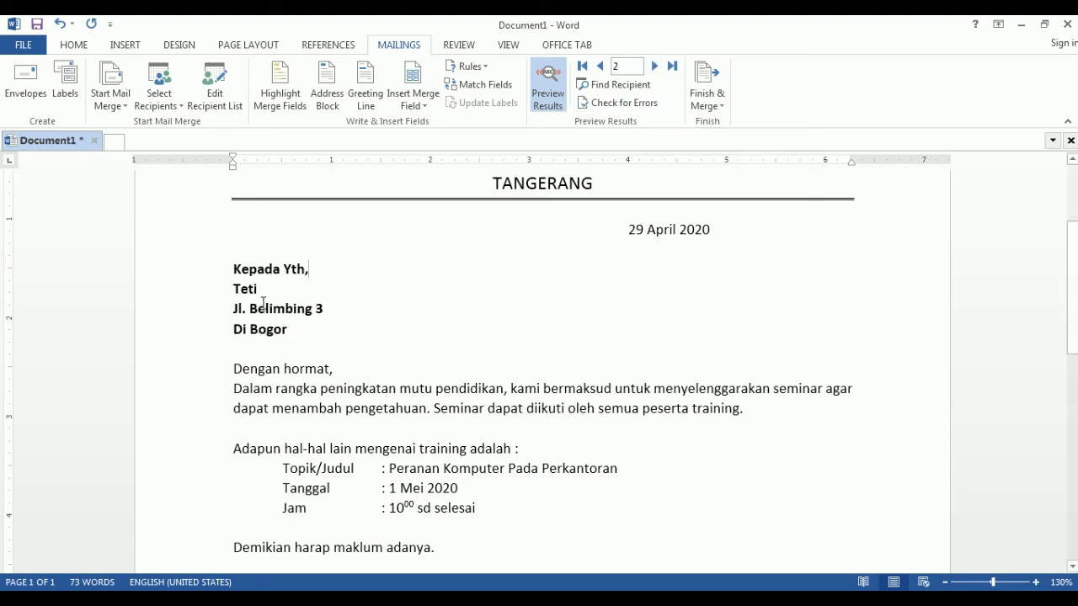
left_click(654, 65)
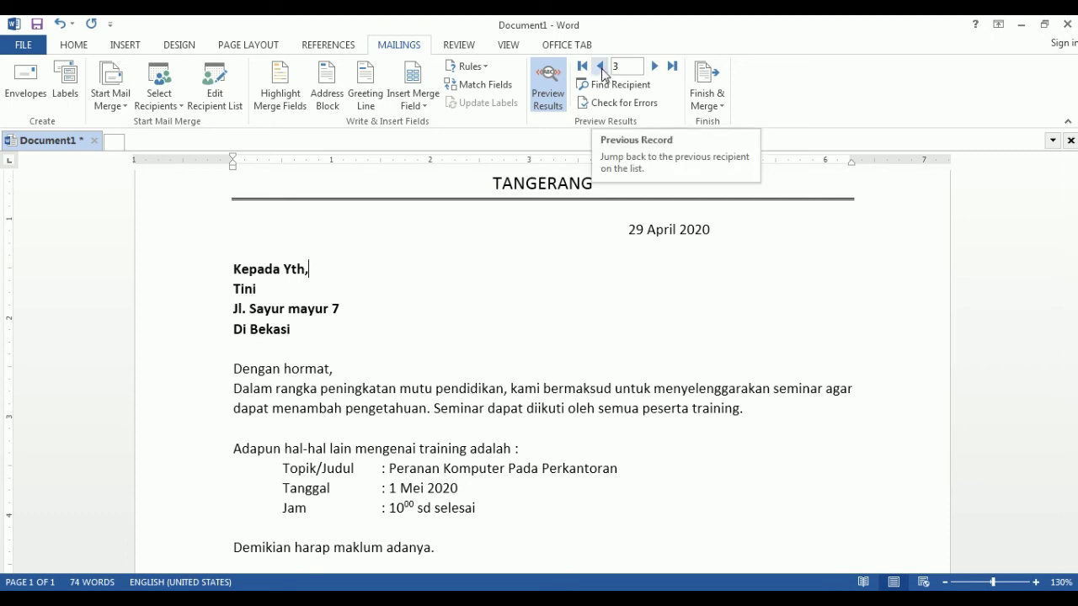
Browse the previewed recipients backward and forward, then jump to the last record and back to the first.
left_click(601, 68)
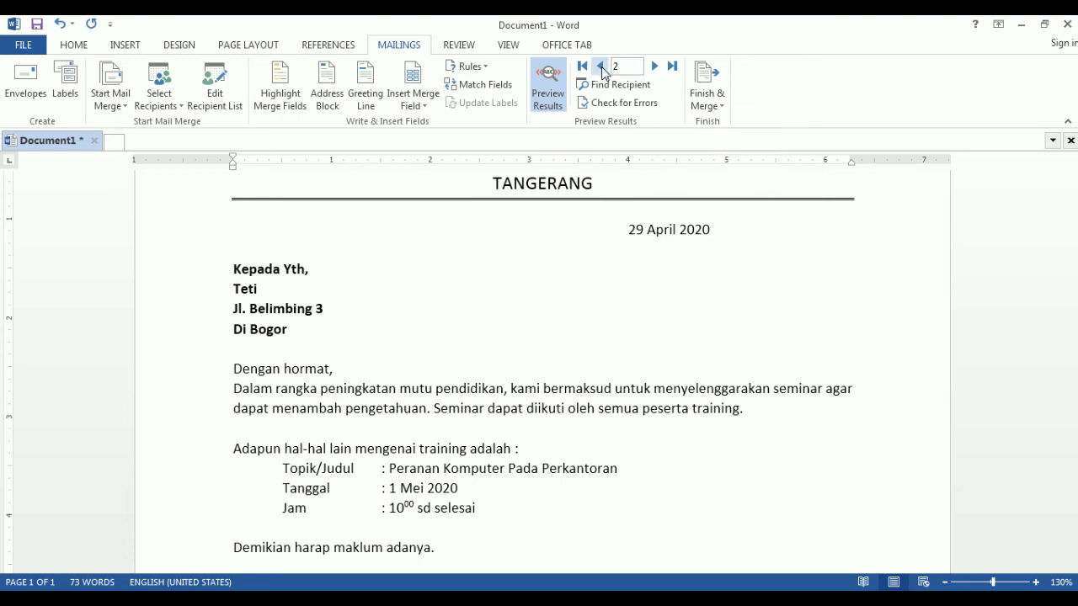
left_click(601, 68)
left_click(654, 66)
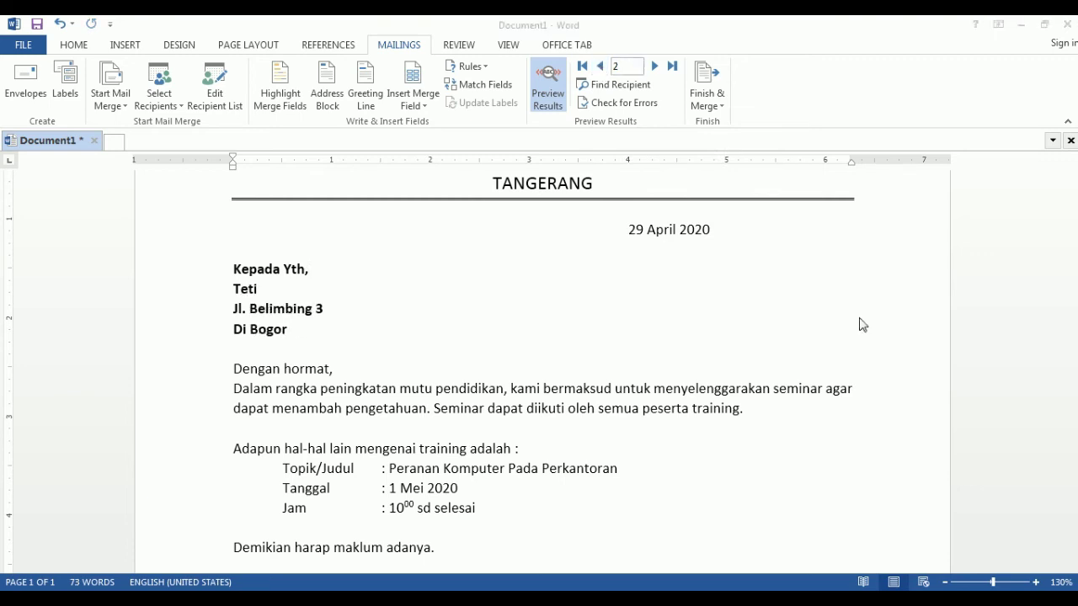
left_click(692, 38)
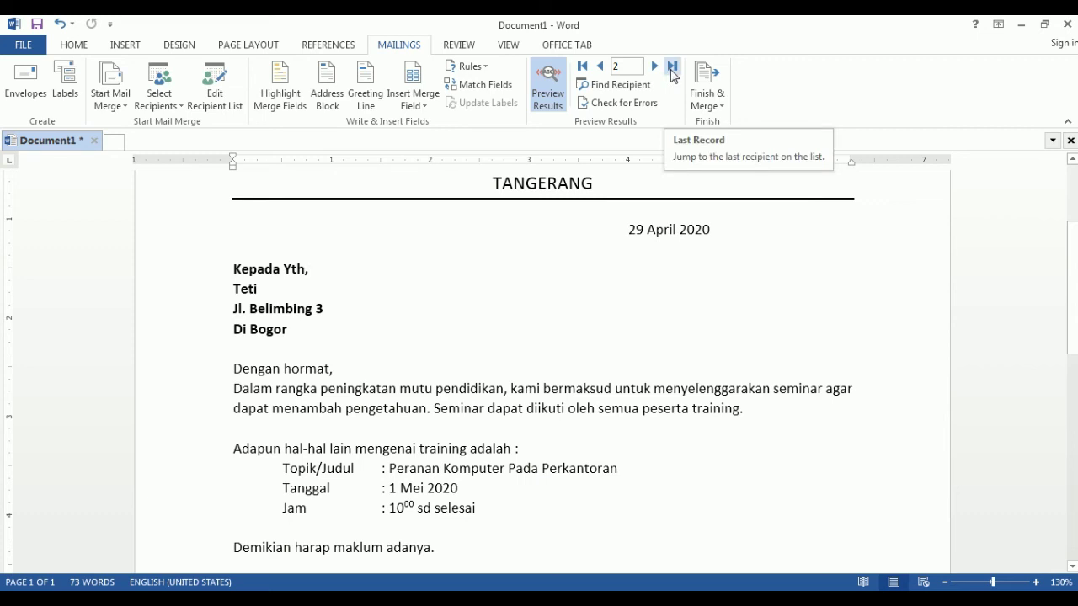
left_click(672, 68)
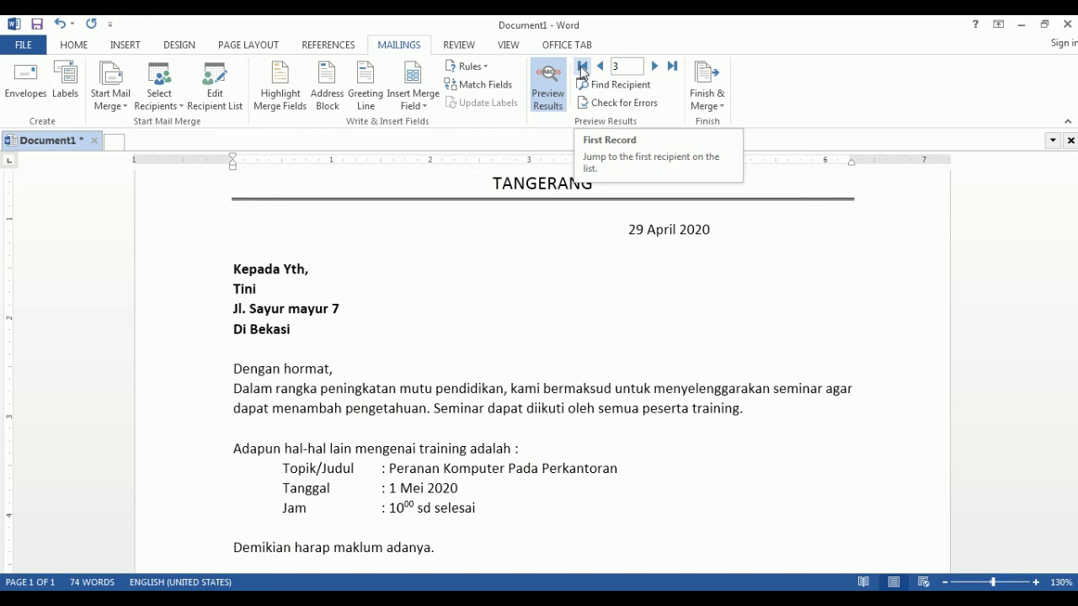
left_click(581, 67)
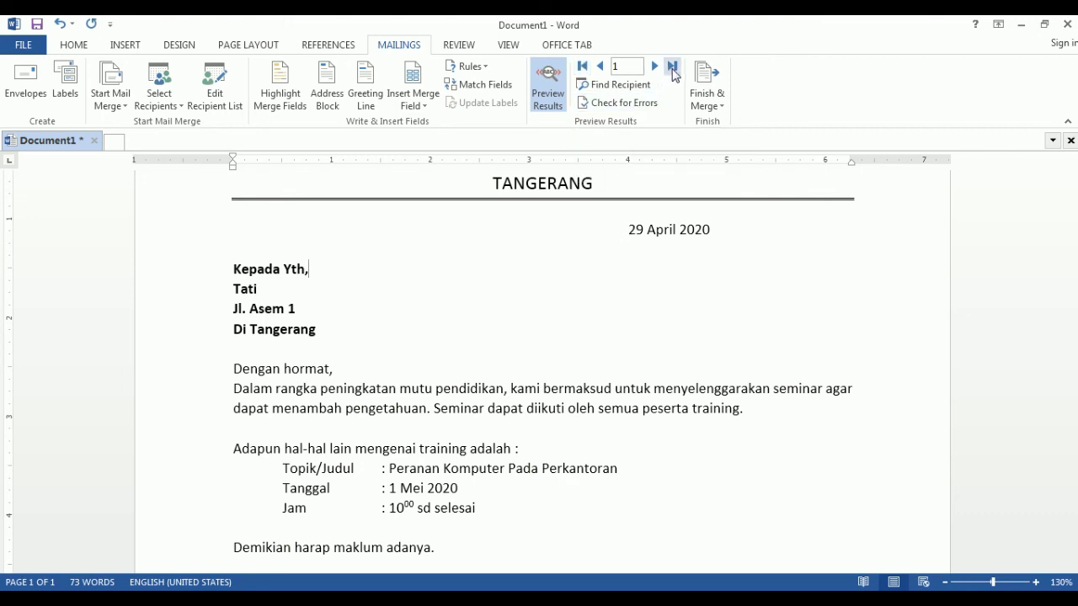
Look down through the previewed letter for the first recipient, from the address block to the closing.
left_click(556, 314)
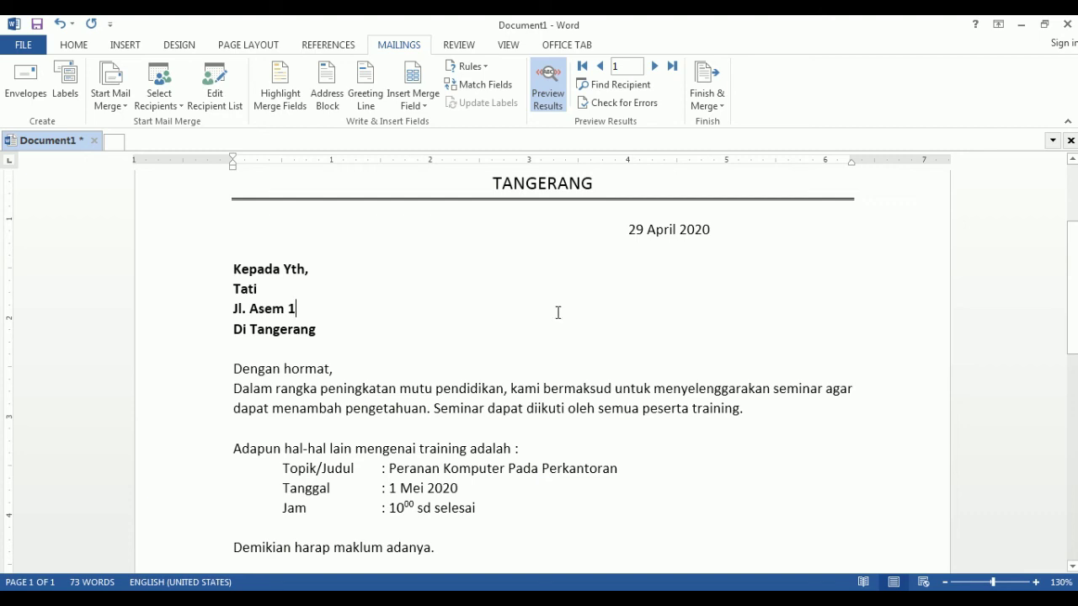
key("Down")
key("Down")
key("Down")
key("Down")
key("Down")
key("Down")
key("Down")
key("Down")
key("Down")
key("Down")
key("Down")
key("Down")
key("Down")
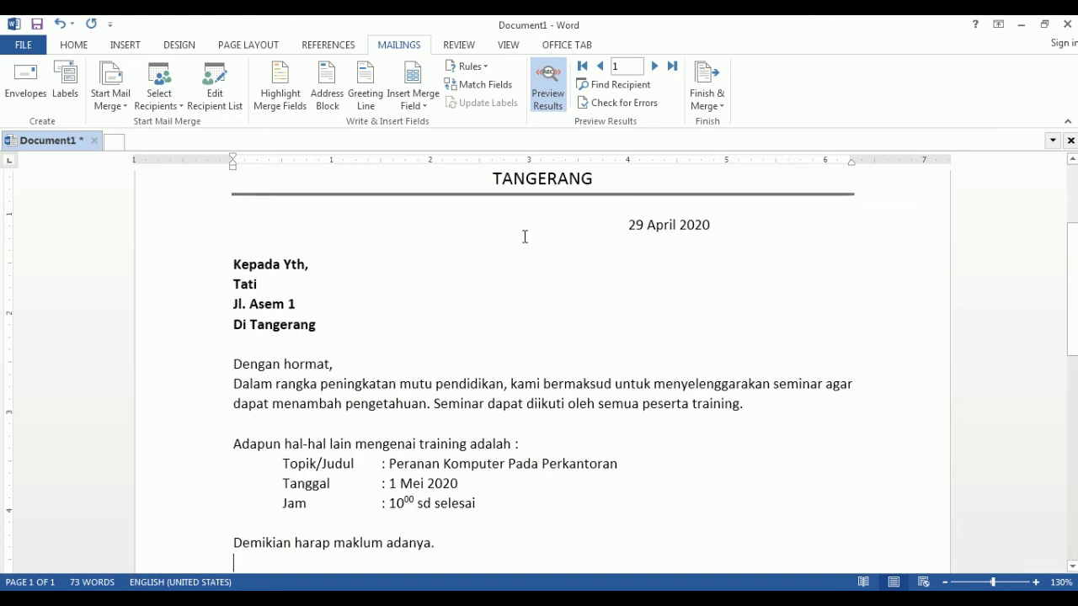
Preview the letter for record 2 and choose EPSON L3110 Series on SERVER2 as the printer, leaving the print settings without printing.
left_click(654, 68)
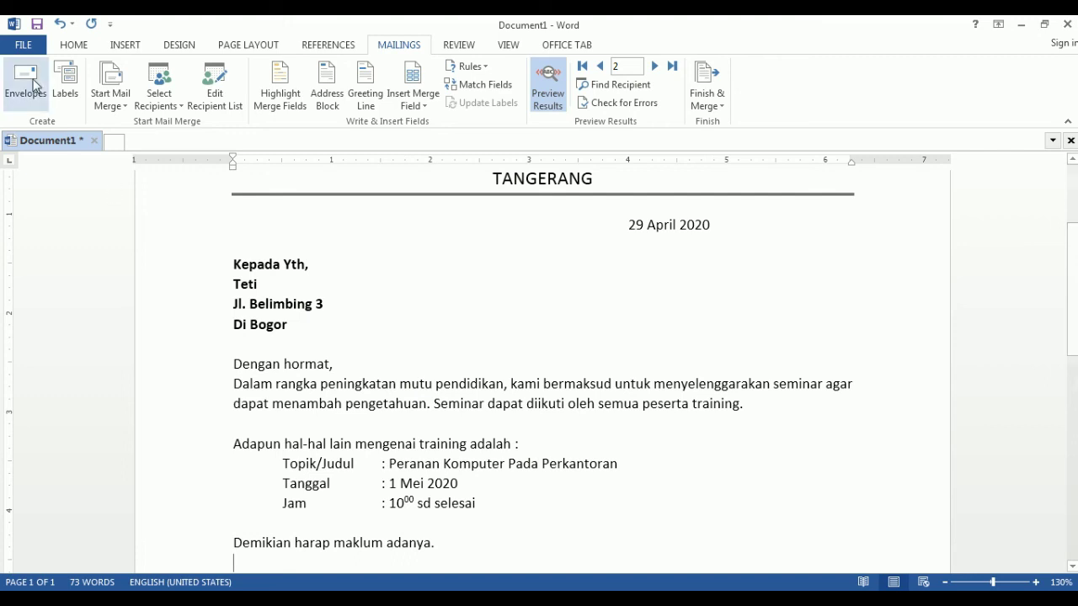
left_click(25, 44)
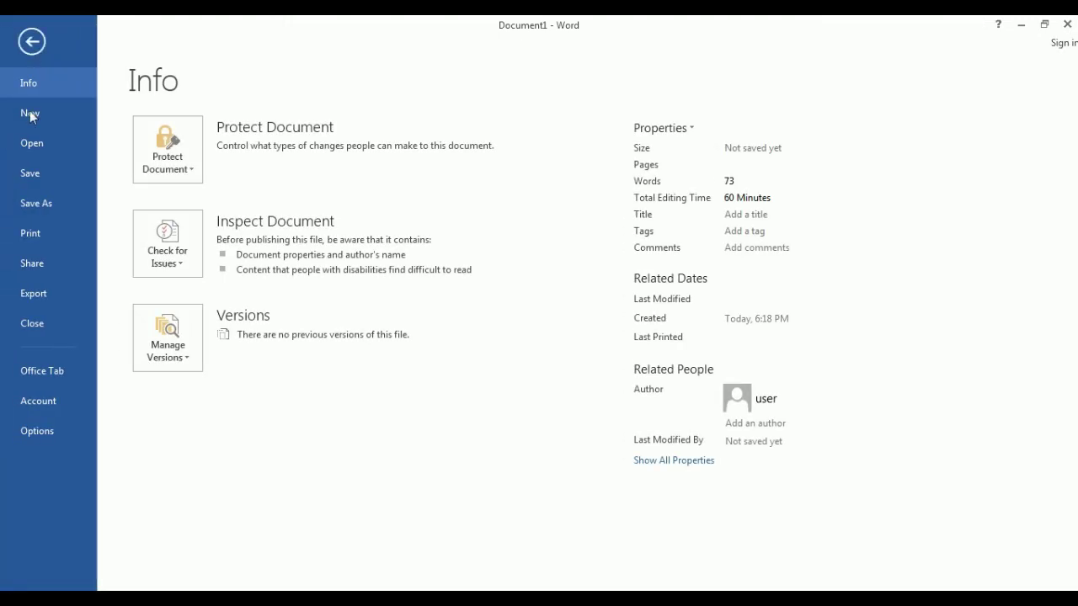
left_click(33, 233)
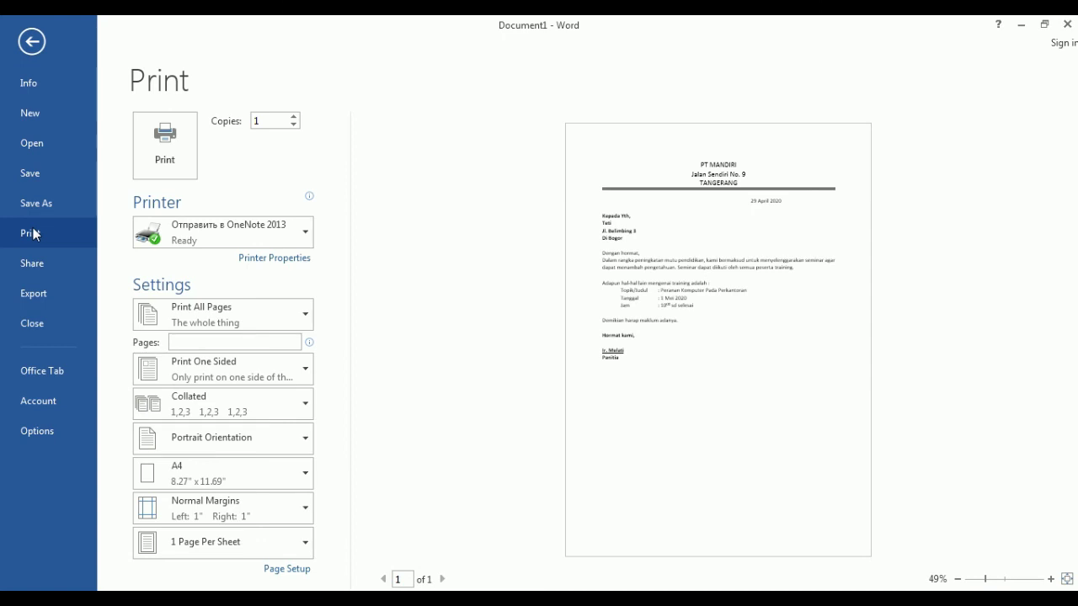
left_click(181, 239)
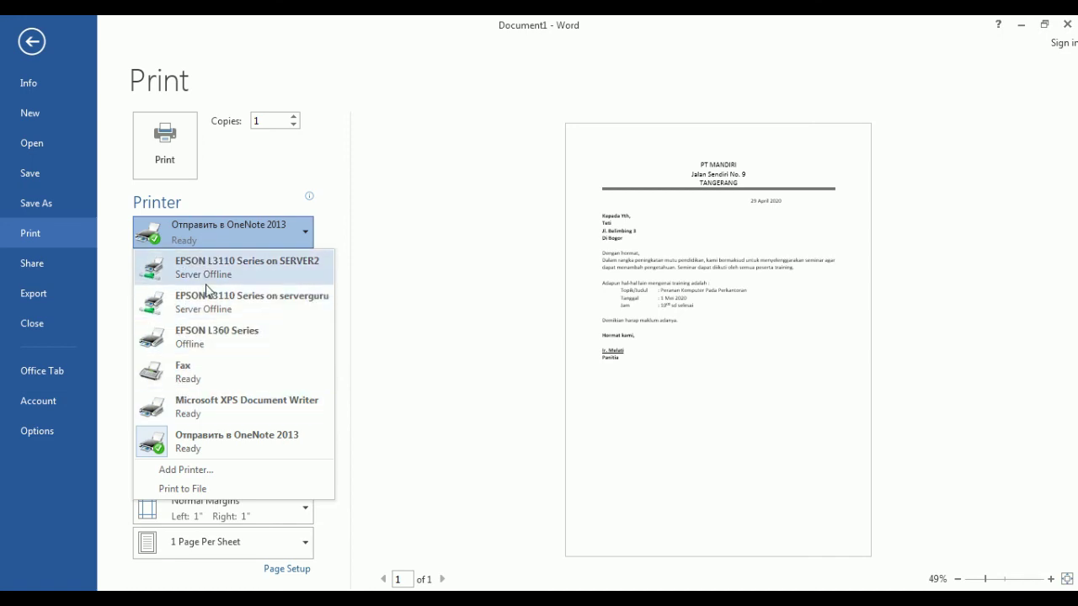
left_click(208, 268)
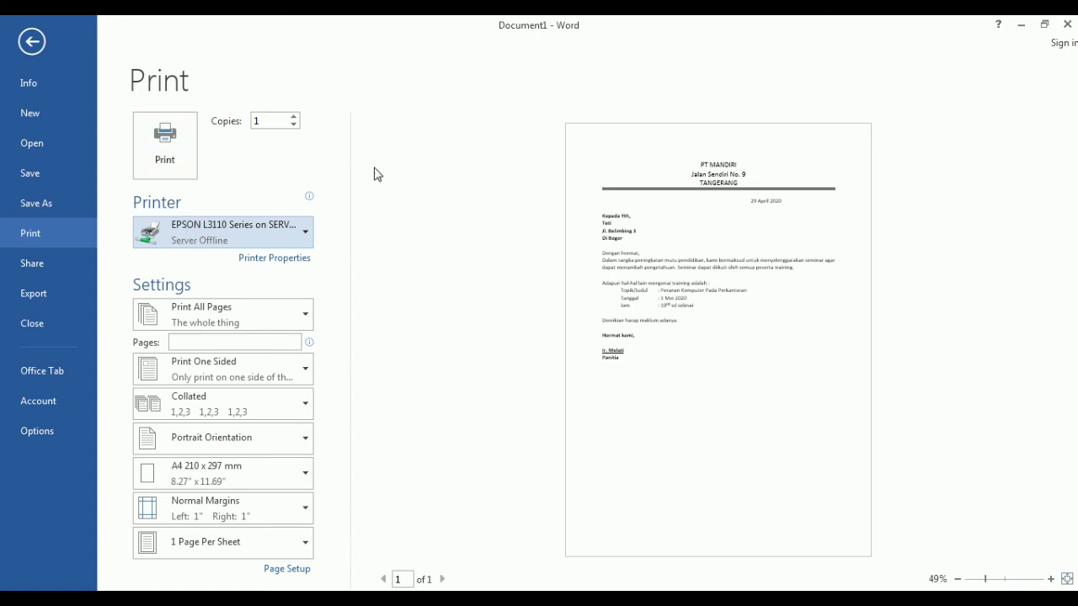
left_click(1066, 25)
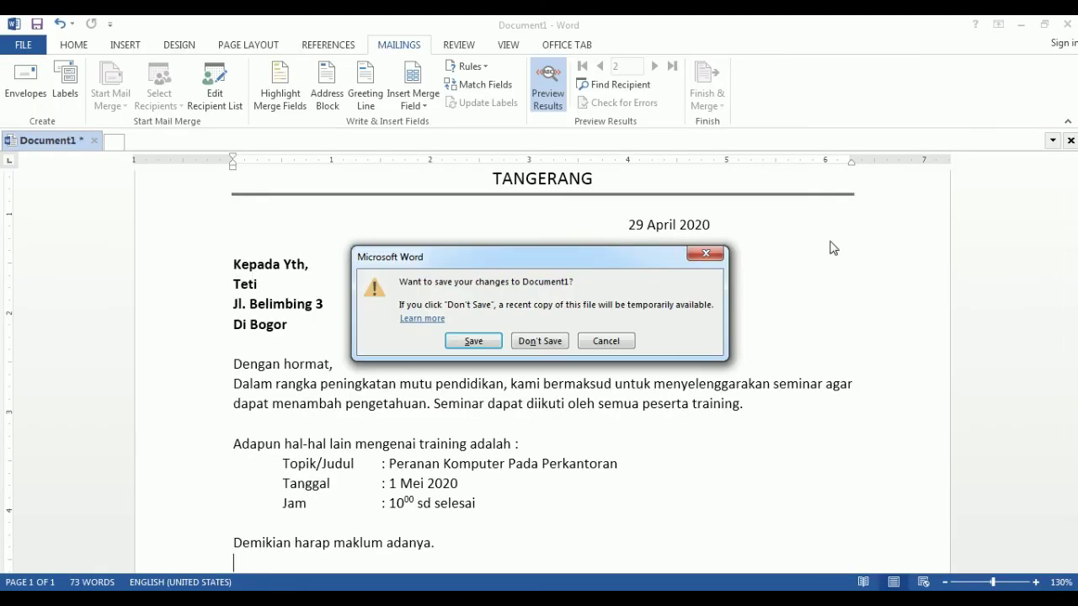
left_click(631, 341)
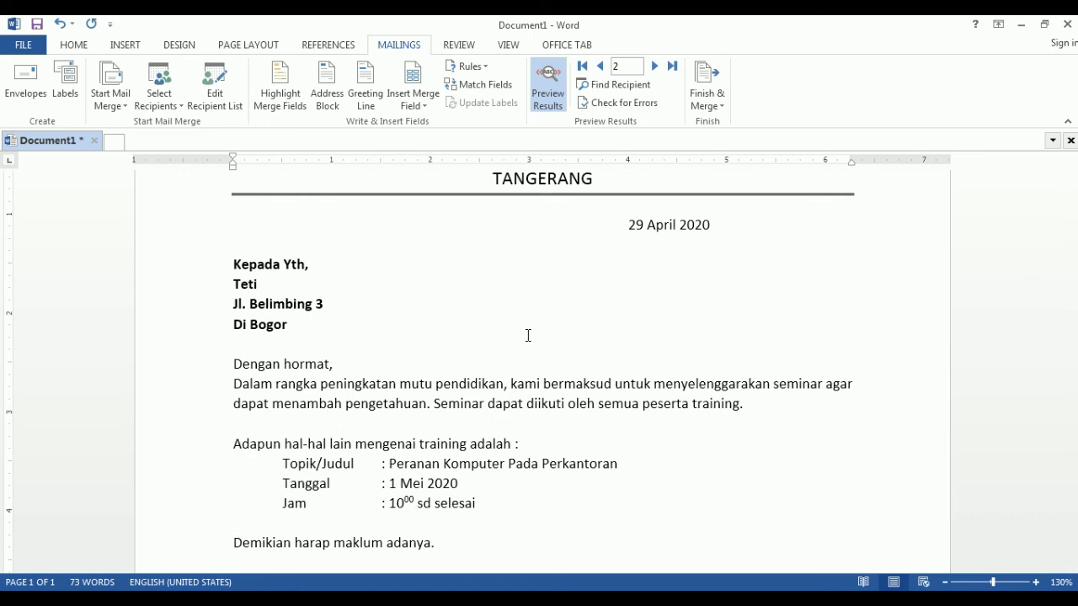
Save the mail merge letter in the Documents library as a Word document named Surat Undangan.
key("F12")
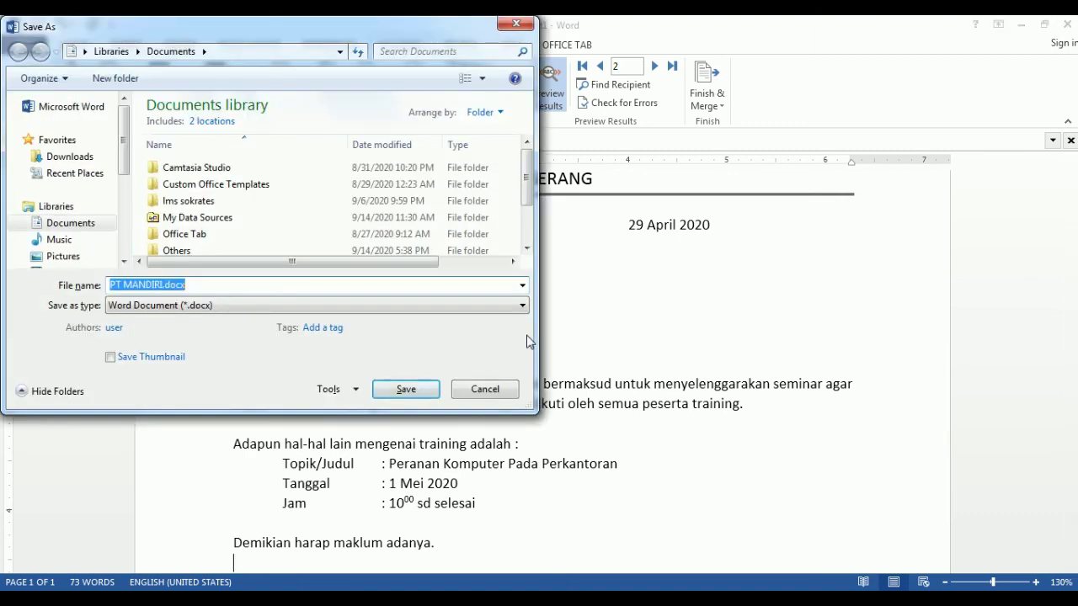
left_click(82, 224)
left_click(198, 284)
type("Sura")
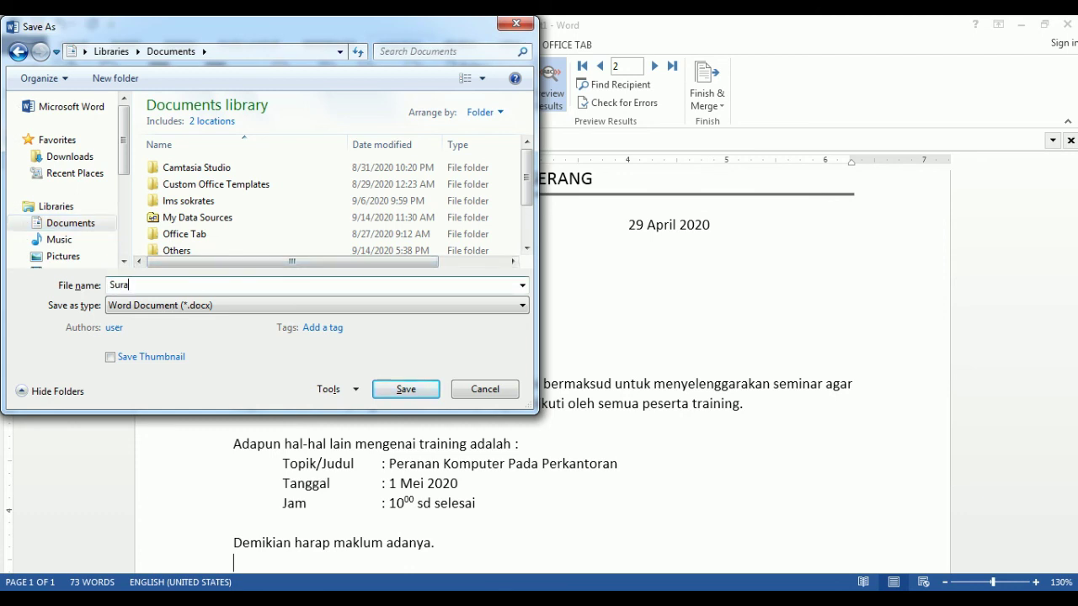
type("t Undangan")
left_click(402, 388)
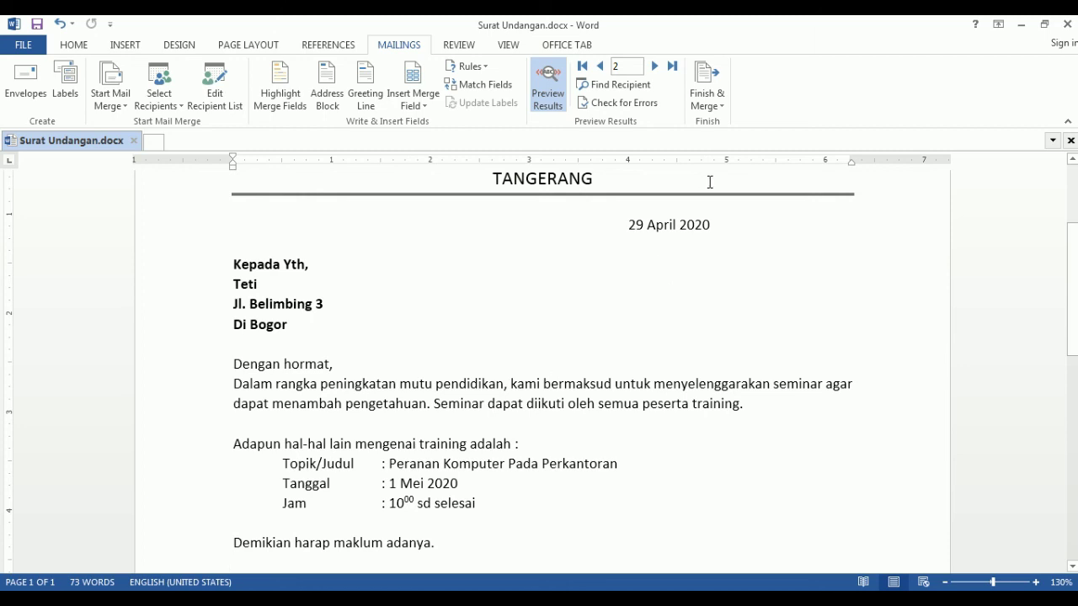
Finish the mail merge by merging all records into a new document of individual letters.
left_click(710, 102)
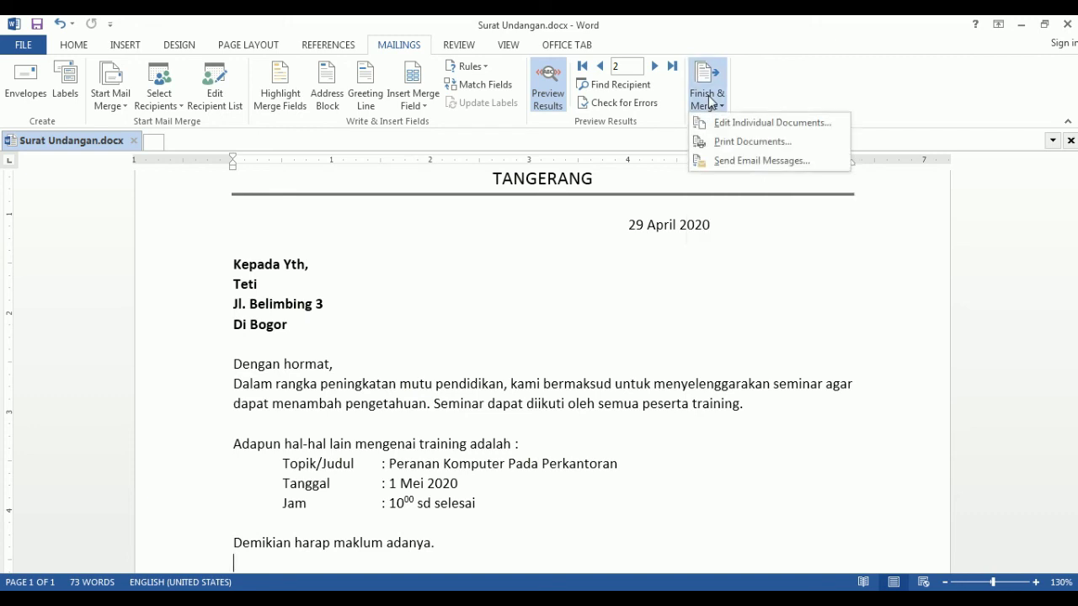
left_click(790, 125)
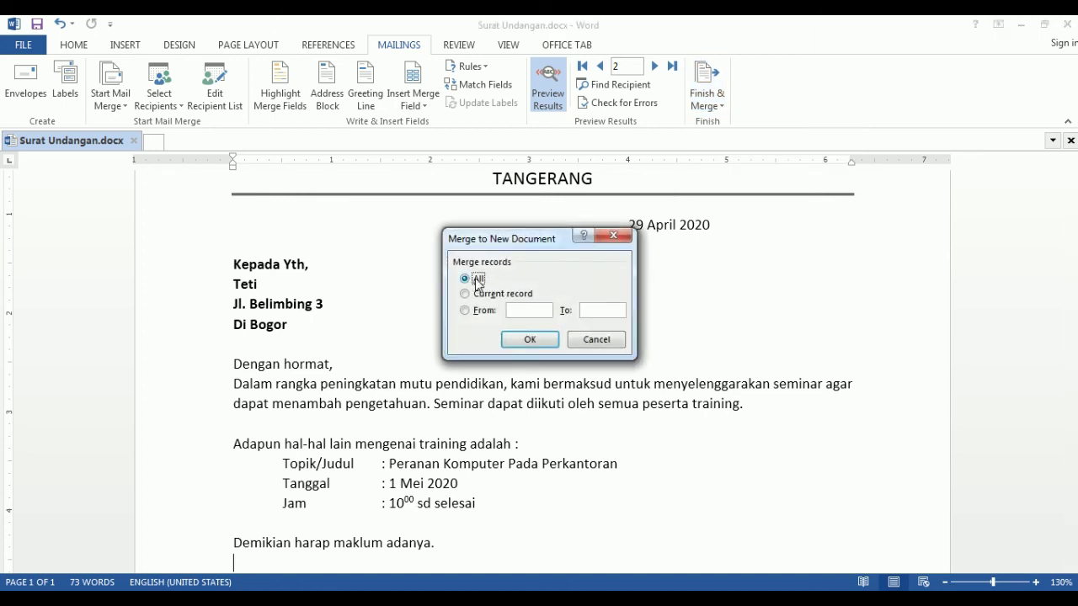
left_click(524, 342)
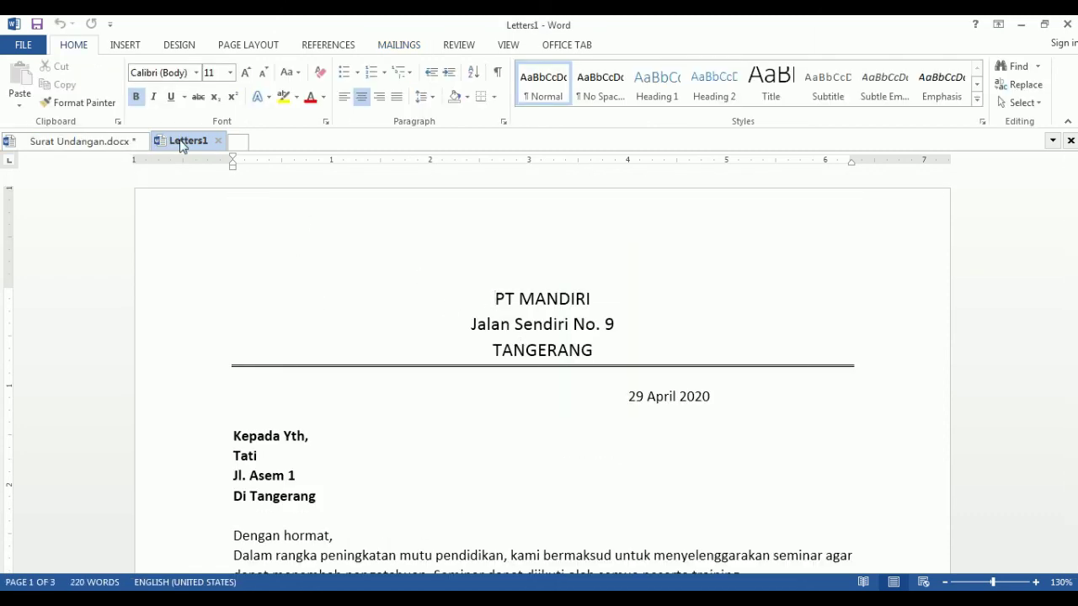
Look through the merged letters document from the first recipient's page to the third recipient's page.
left_click(495, 327)
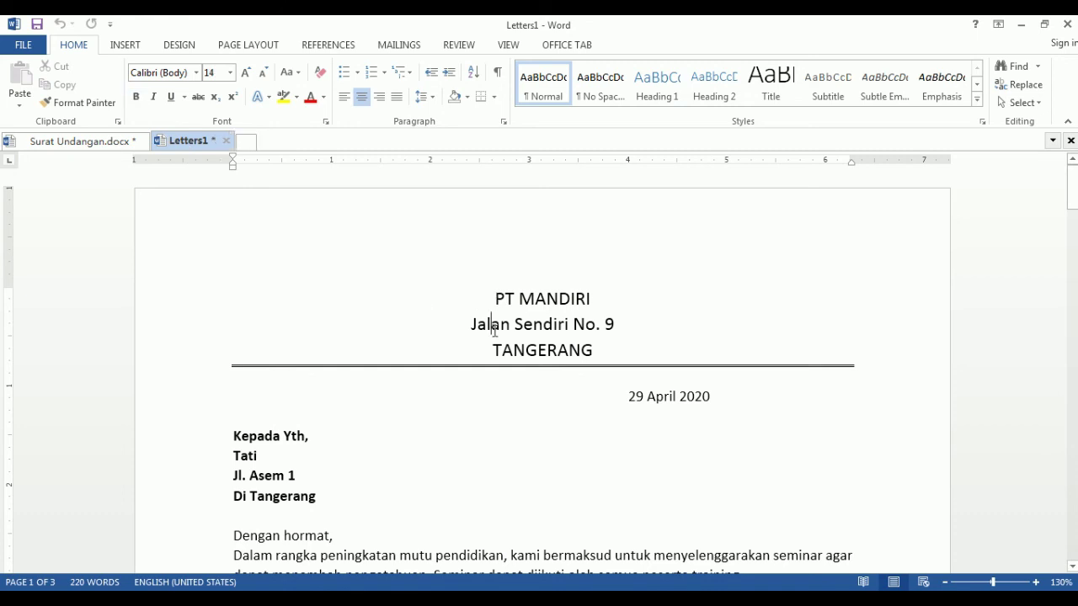
key("Down")
key("Down")
key("Down")
key("Down")
key("Down")
key("Down")
key("Down")
key("Down")
key("Down")
key("Down")
key("Down")
key("Down")
key("Down")
key("Down")
key("Down")
key("Down")
key("Down")
key("Down")
key("Down")
key("Down")
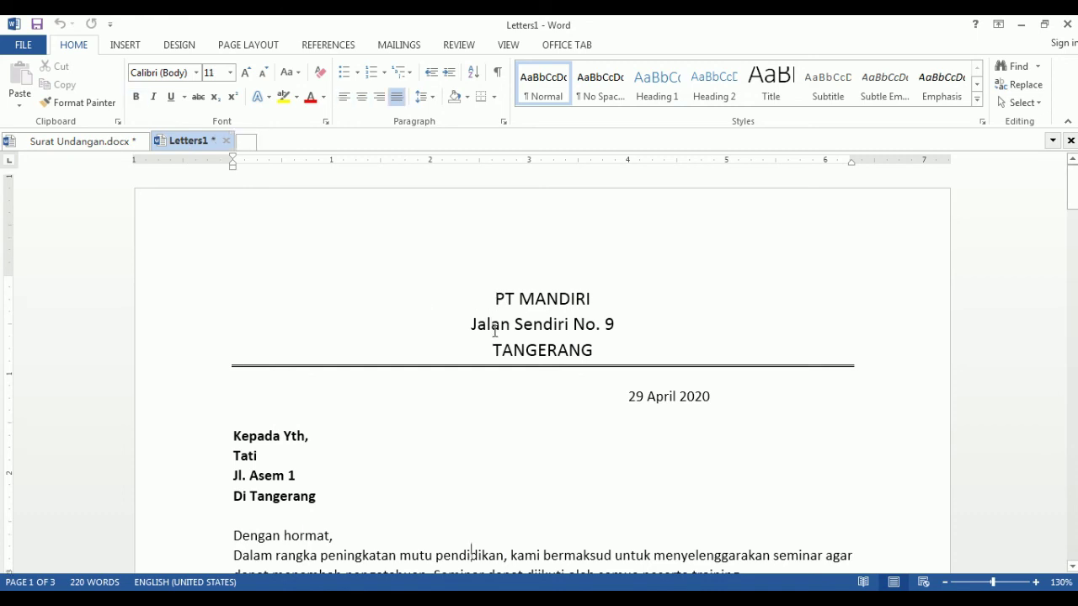
key("Up")
key("Up")
key("Up")
key("Up")
key("Up")
key("Up")
key("Up")
key("Up")
key("Up")
key("Up")
key("Up")
key("Up")
key("Up")
key("Up")
key("Up")
key("Up")
key("Up")
key("Up")
key("Up")
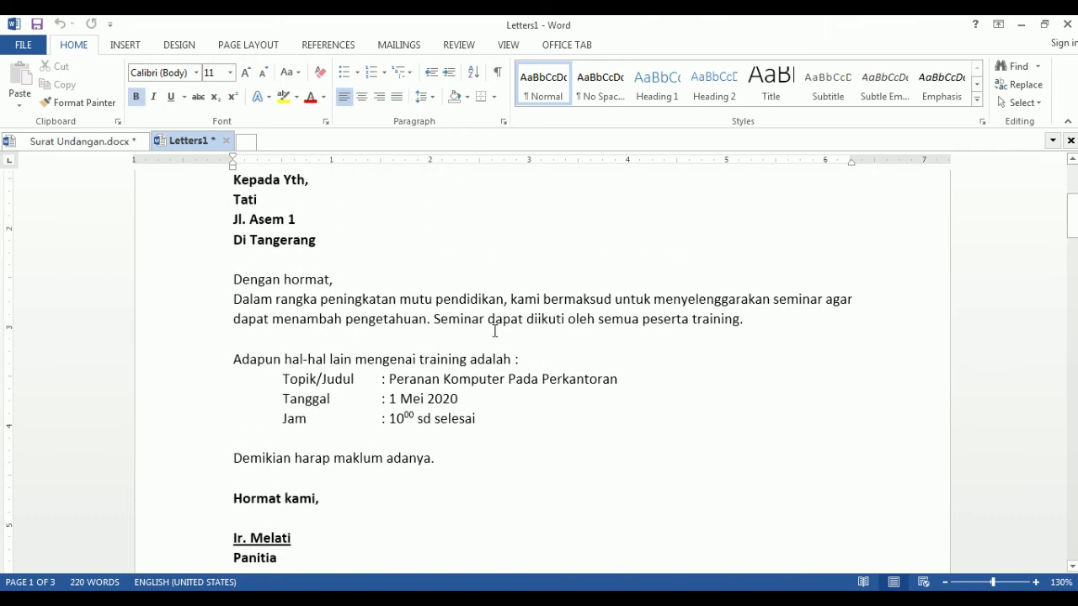
key("Down")
key("Down")
key("Down")
key("Down")
key("Down")
key("Down")
key("Down")
key("Down")
key("Down")
key("Down")
key("Down")
key("Down")
key("Down")
key("Down")
key("Down")
key("Down")
key("Down")
key("Down")
key("Down")
key("Down")
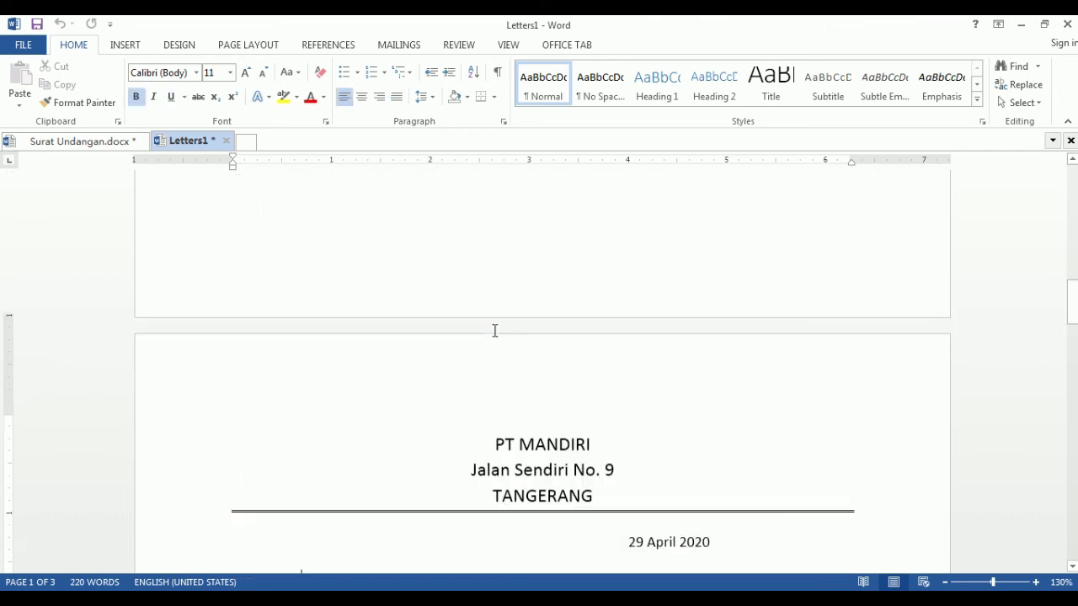
key("Down")
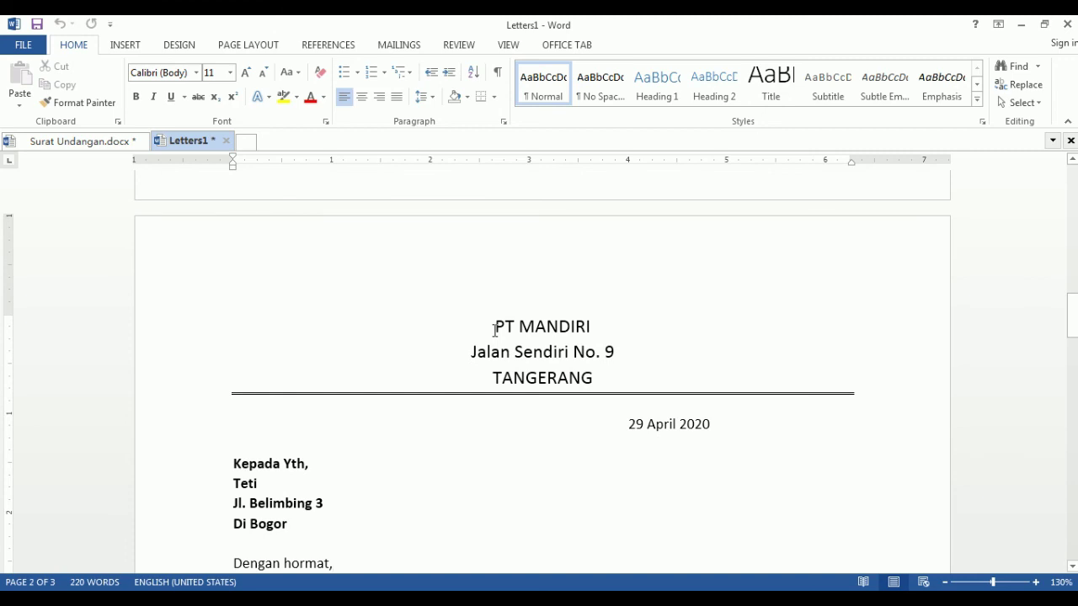
key("Down")
key("Down")
key("Down")
key("Down")
key("Down")
key("Down")
key("Down")
key("Down")
key("Down")
key("Down")
key("Down")
key("Down")
key("Down")
key("Down")
key("Down")
key("Down")
key("Down")
key("Down")
key("Down")
key("Down")
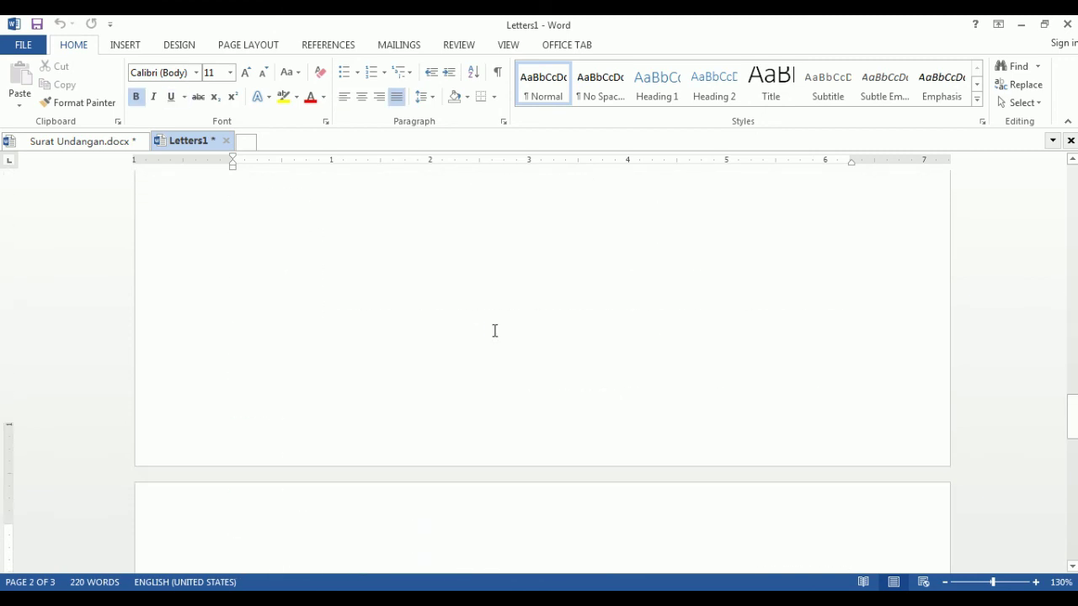
key("Down")
key("Down")
key("Down")
key("Down")
key("Down")
key("Down")
key("Down")
key("Down")
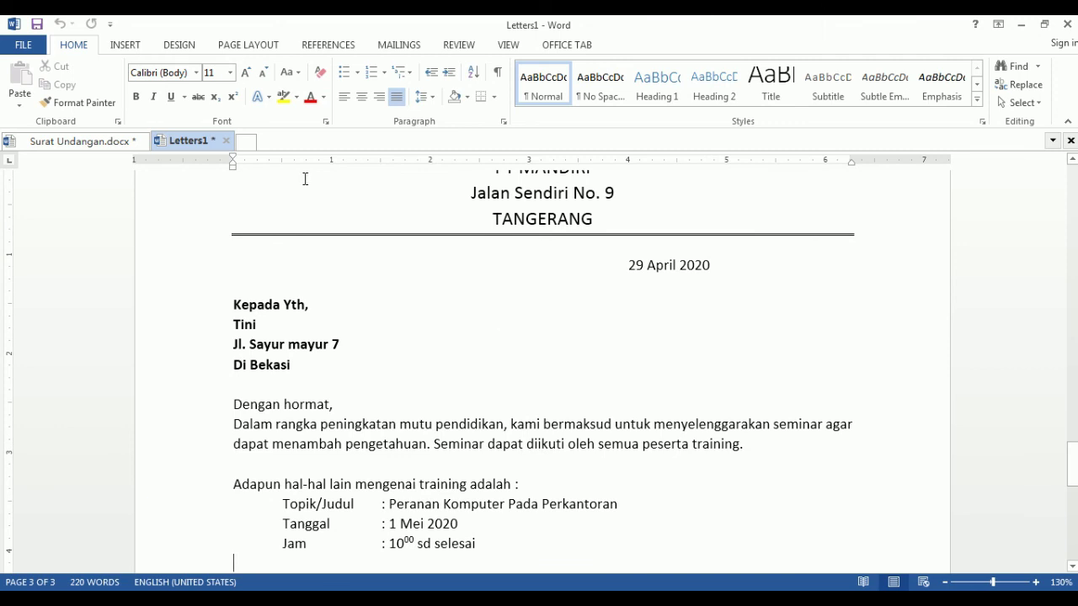
Compare the Surat Undangan main document, previewed at record 1, with the merged Letters1 document, ending on Letters1.
left_click(107, 143)
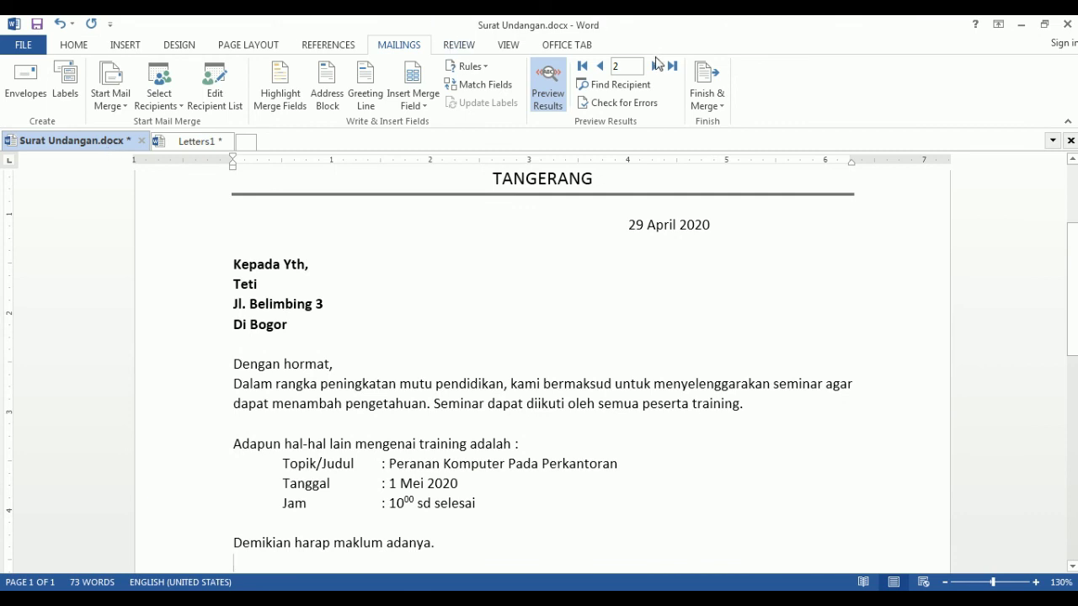
left_click(600, 66)
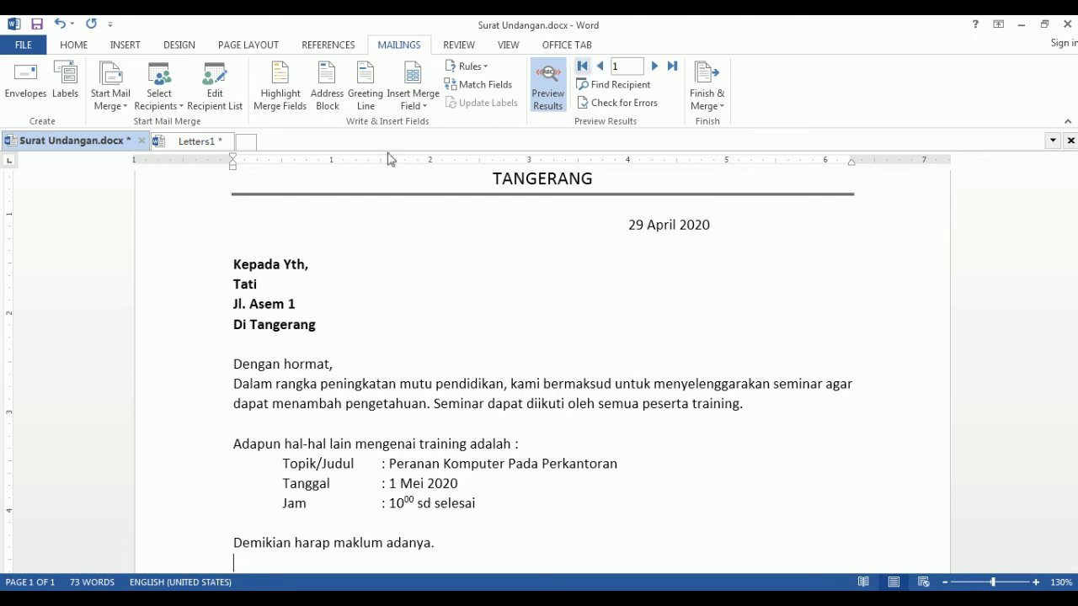
left_click(193, 143)
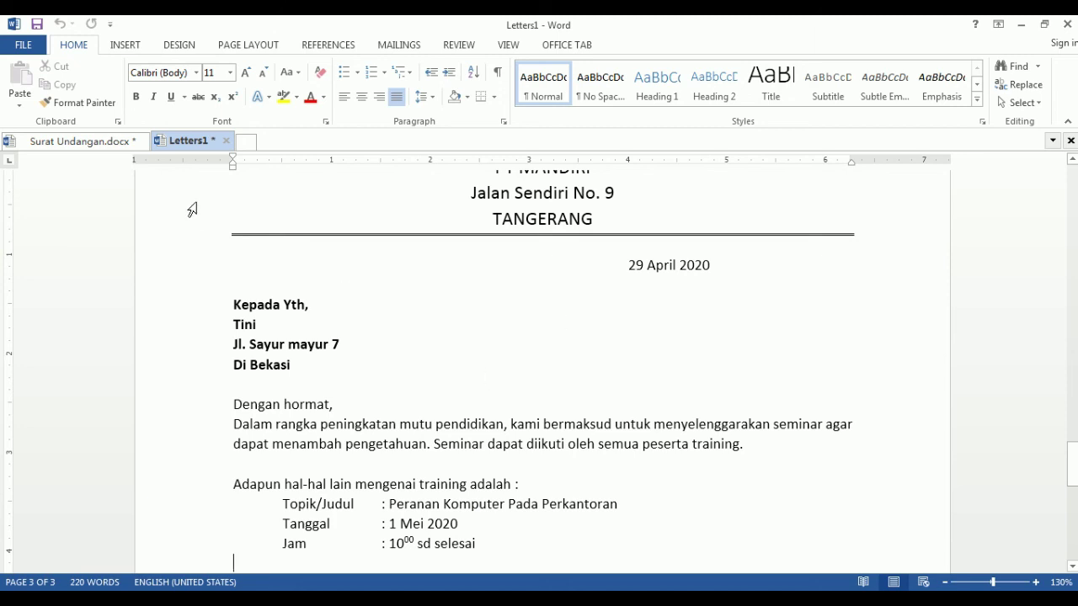
left_click(93, 143)
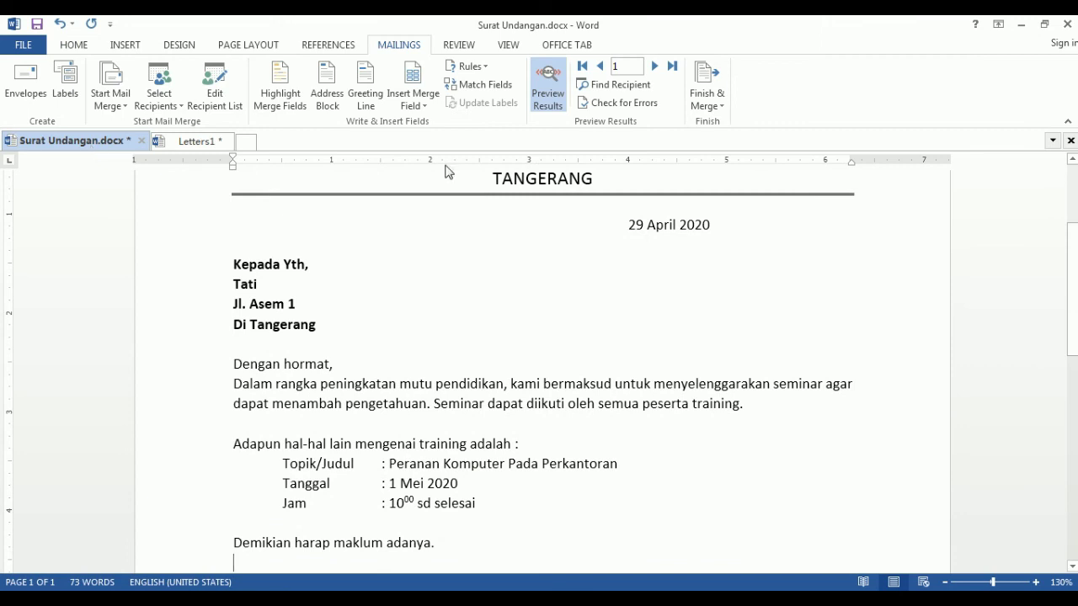
left_click(211, 145)
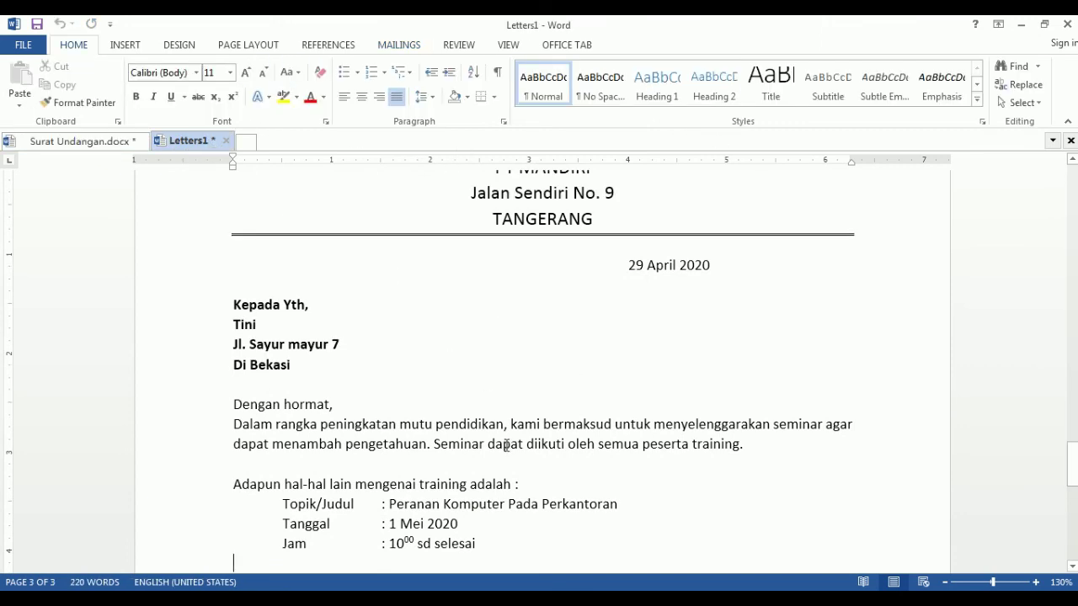